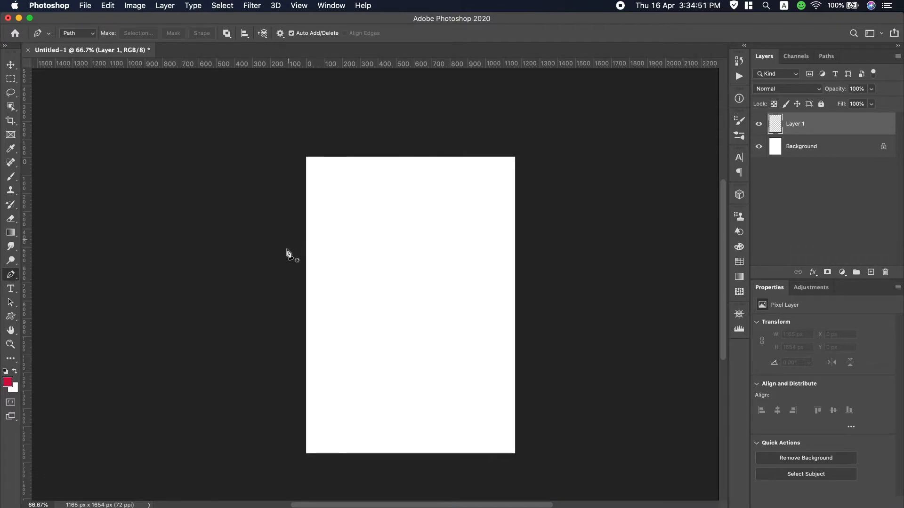
Draw a closed Pen path around the page's upper part, with a wavy lower edge crossing the page and the other sides outside the canvas
left_click(293, 219)
left_click_drag(423, 253, 482, 251)
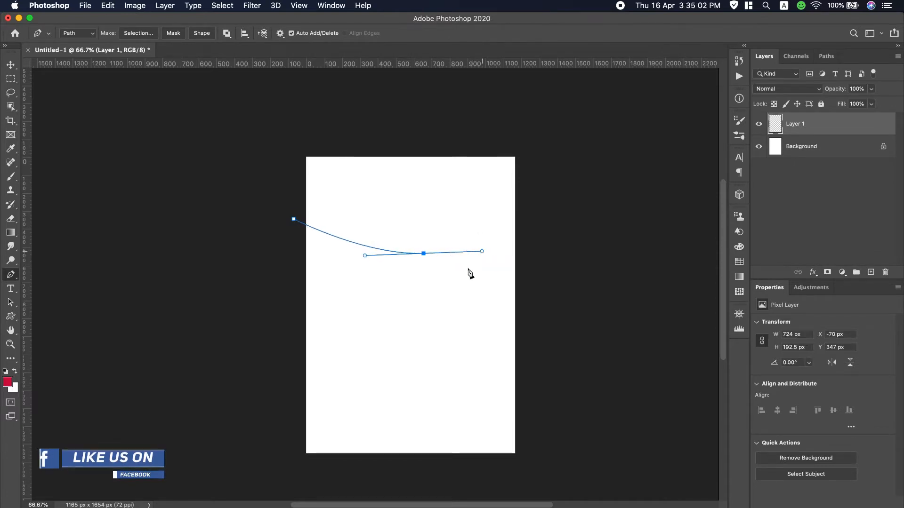
left_click(425, 256)
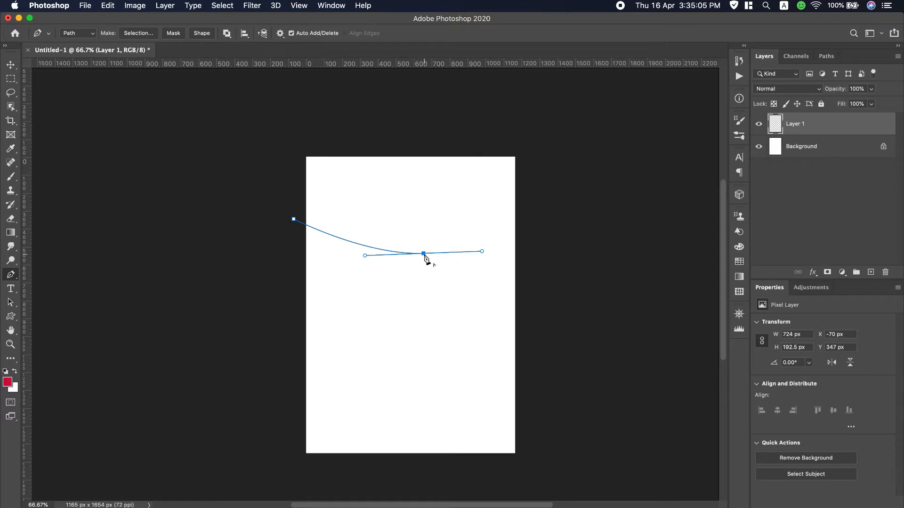
left_click(425, 256)
left_click_drag(535, 292, 553, 341)
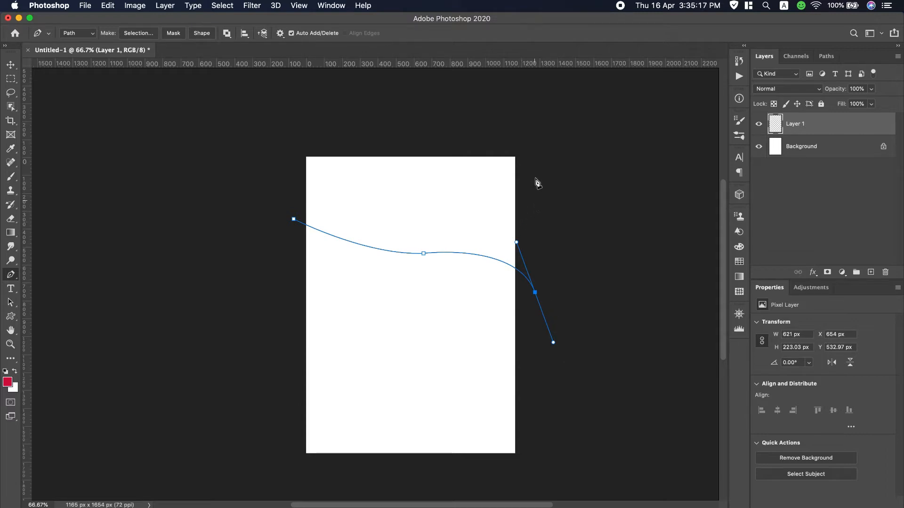
left_click(538, 152)
left_click(442, 114)
left_click(300, 136)
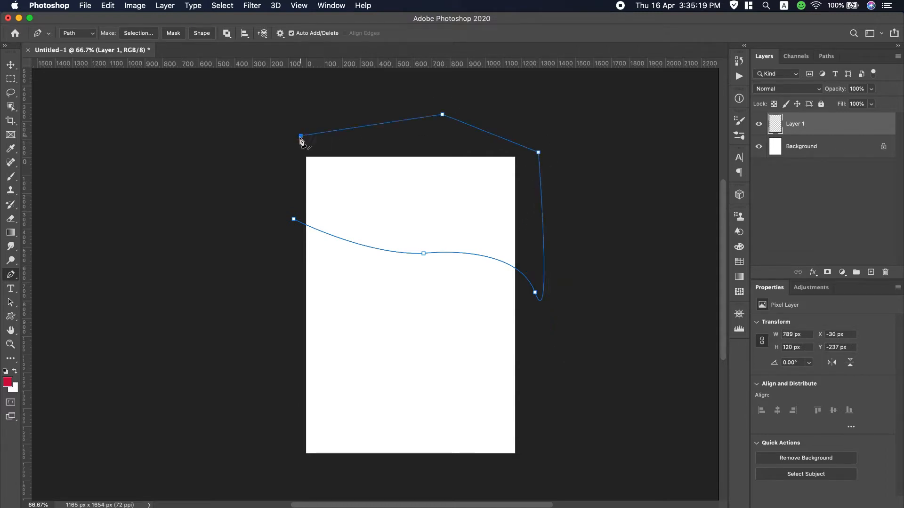
left_click(286, 159)
left_click(294, 219)
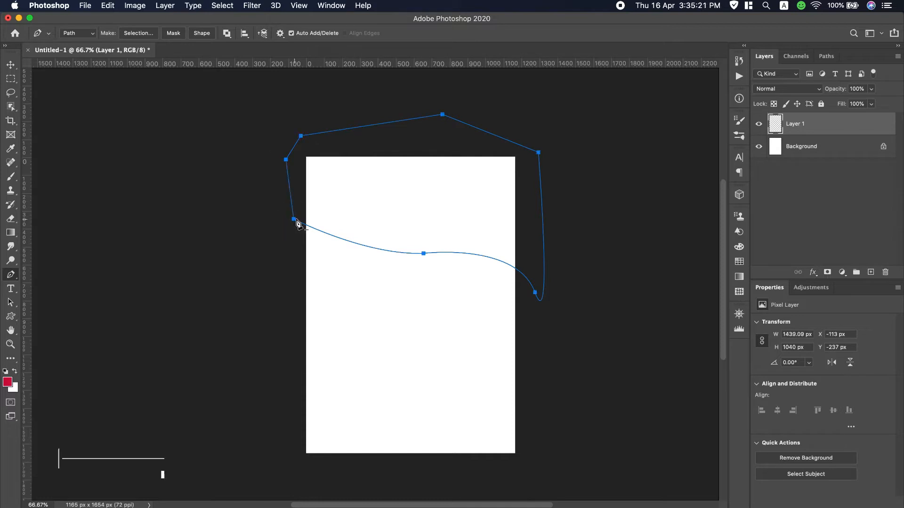
Convert the closed path into a new anti-aliased selection with a 0.3-pixel feather radius
right_click(405, 196)
left_click(439, 239)
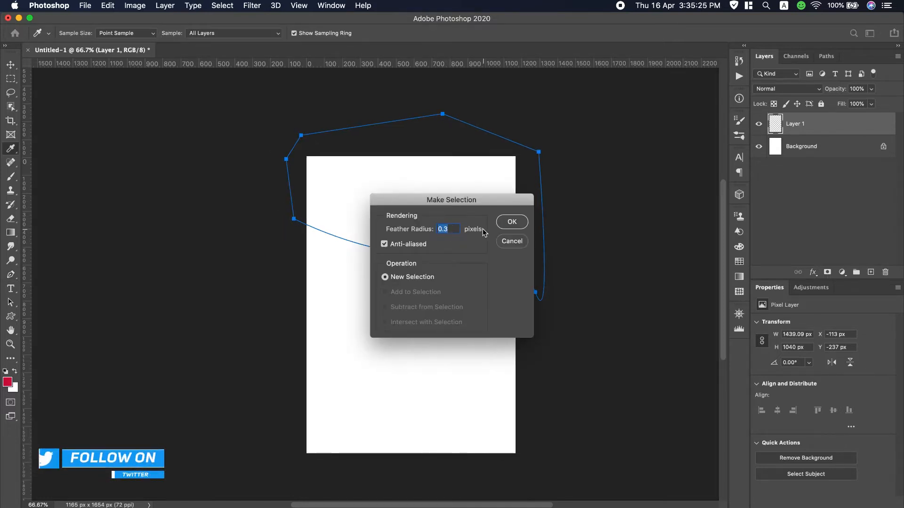
left_click(518, 224)
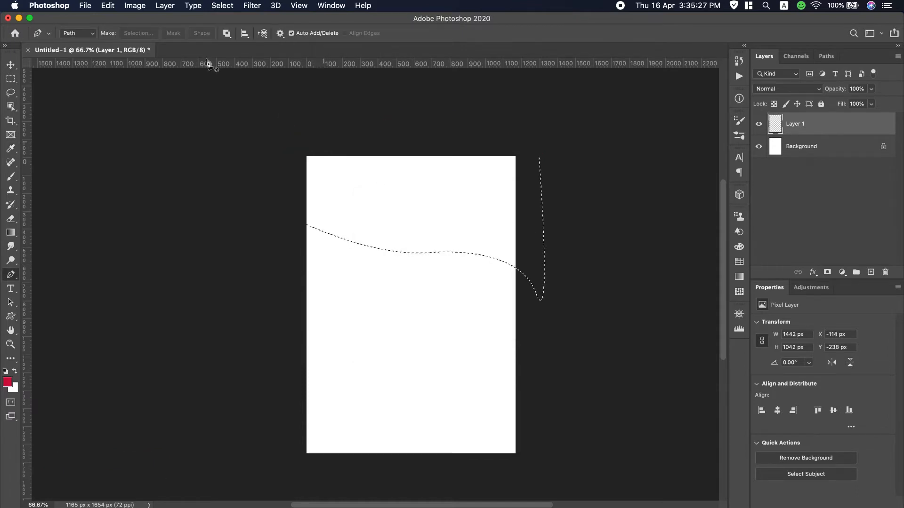
Fill the selection on Layer 1 with dark teal (#083a4f) in Normal mode at 100% opacity
left_click(109, 7)
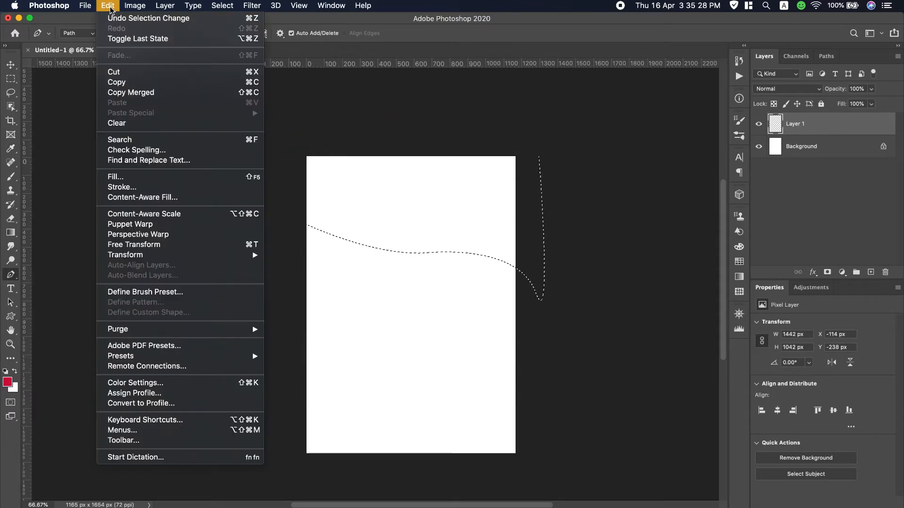
left_click(140, 177)
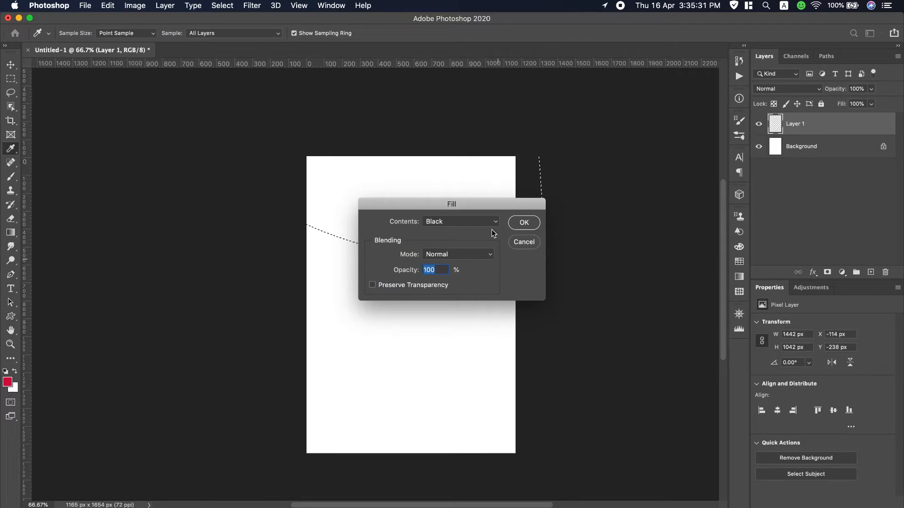
left_click(490, 225)
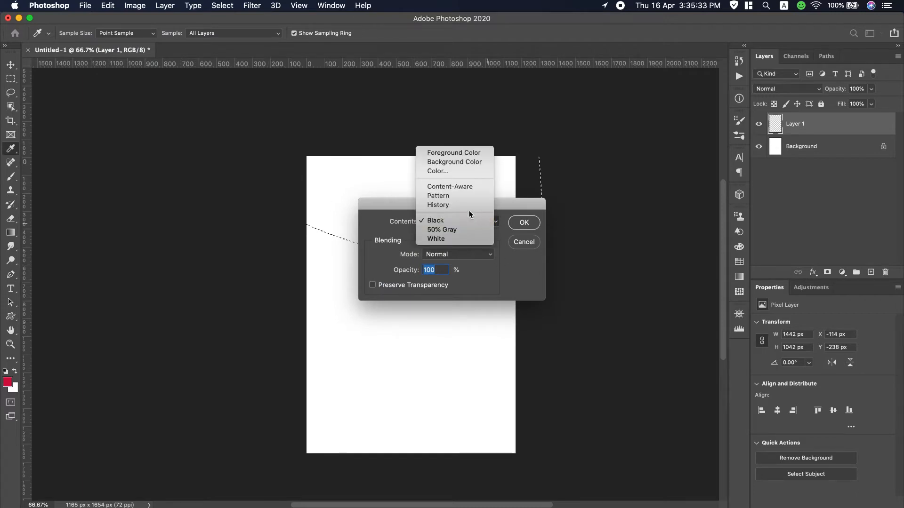
left_click(451, 172)
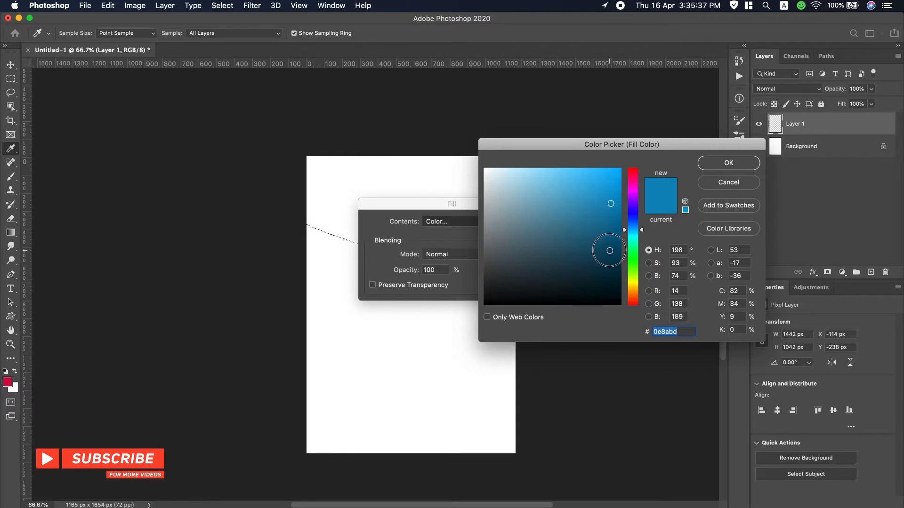
left_click_drag(606, 247, 607, 262)
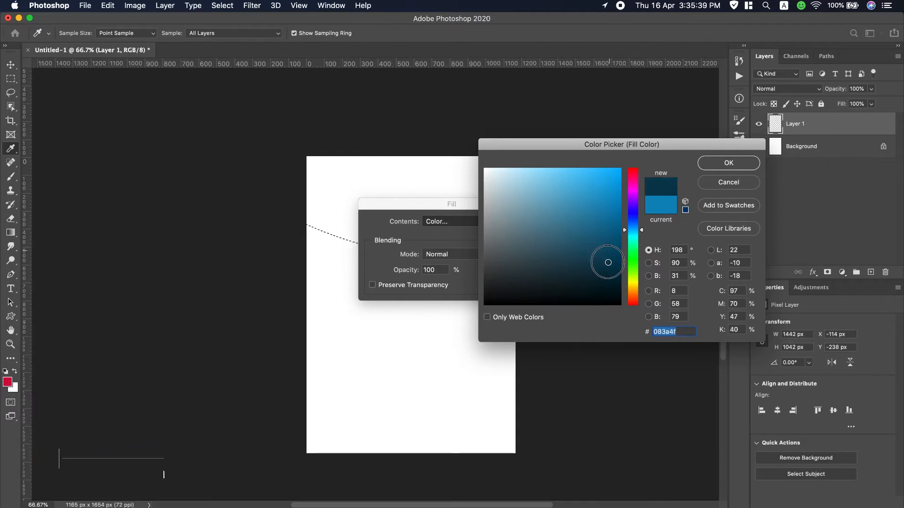
left_click(738, 165)
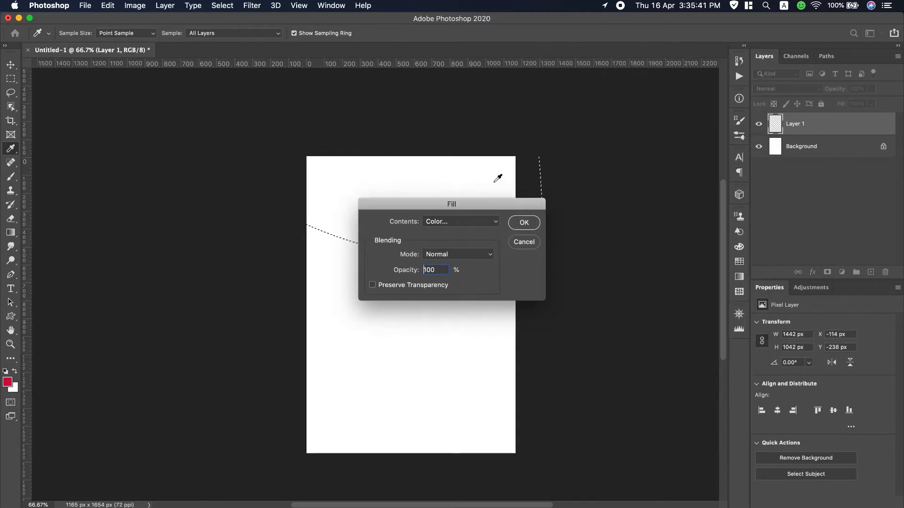
left_click(522, 224)
key("p")
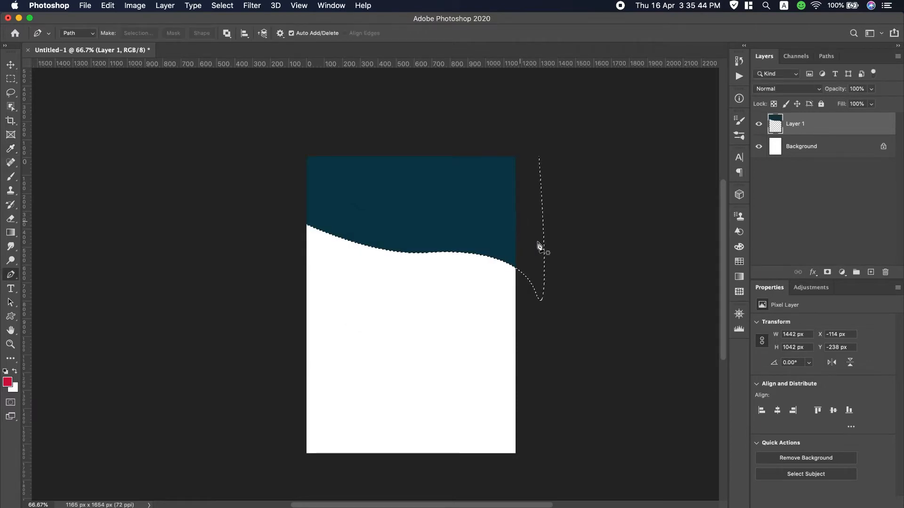
Deselect the filled wave area and switch to the Move tool
left_click(10, 65)
left_click(221, 5)
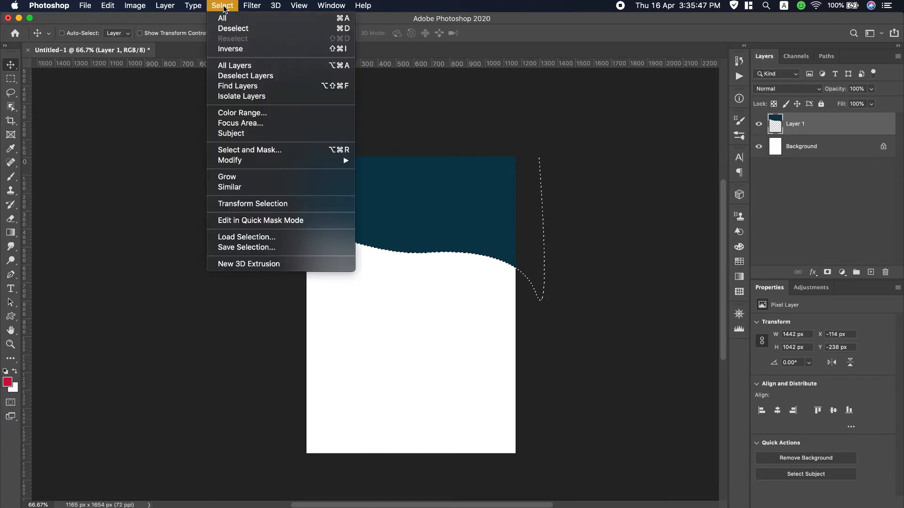
left_click(233, 28)
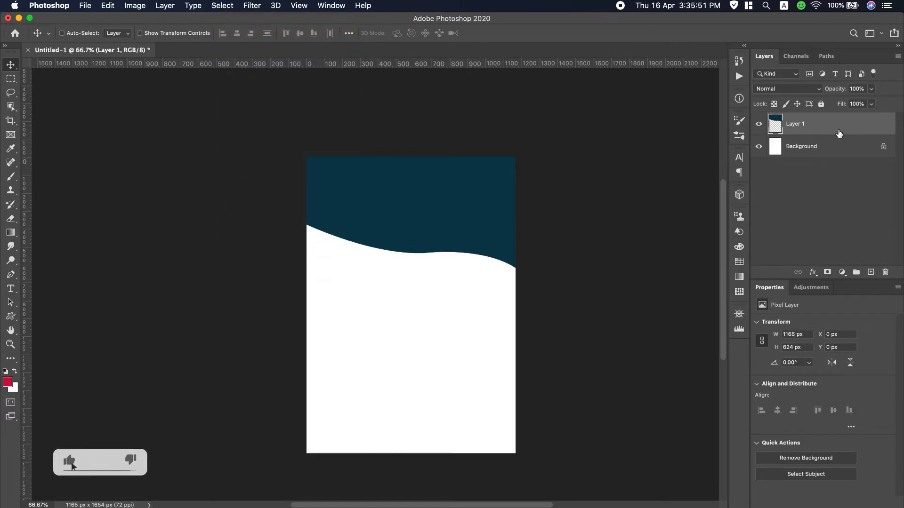
Duplicate Layer 1 and scale the copy proportionally to about 104% from its upper-left corner
left_click_drag(839, 131, 872, 272)
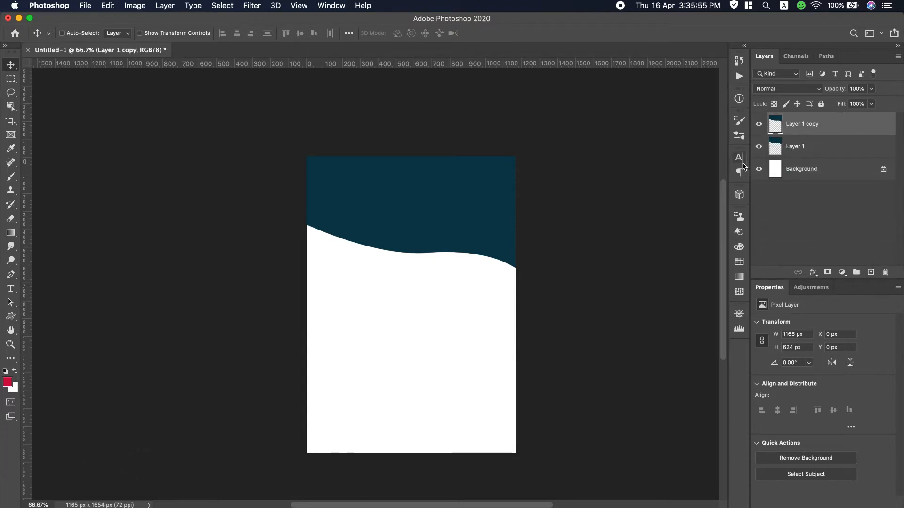
key("super+t")
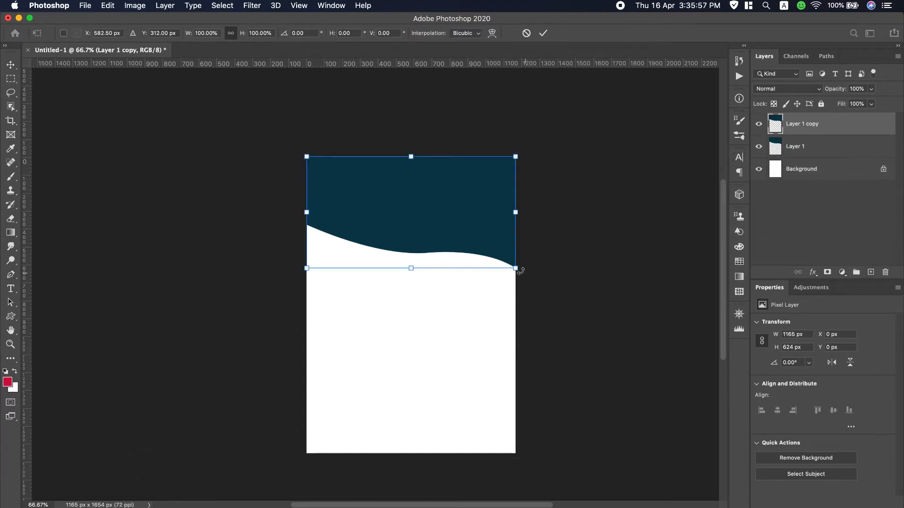
left_click_drag(516, 268, 523, 276)
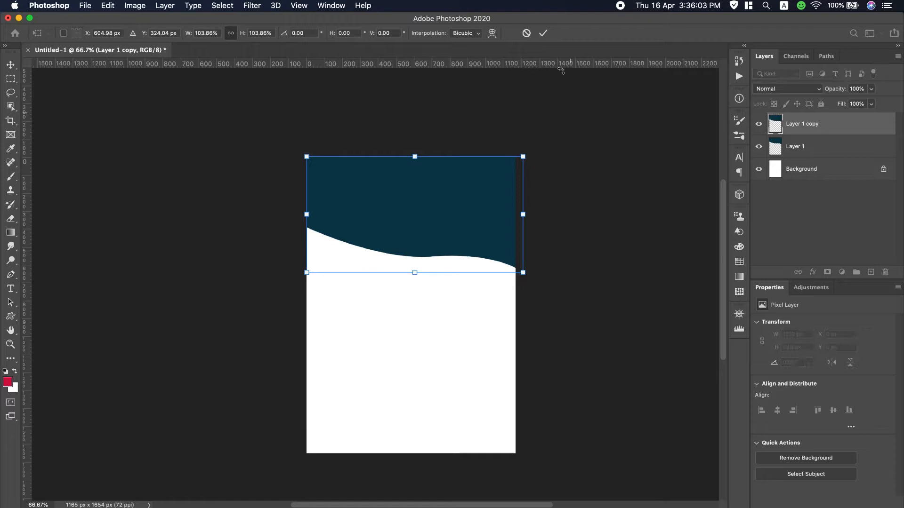
left_click(543, 33)
Place the Layer 1 copy beneath Layer 1 and give it a yellow-green Color Overlay in Normal mode at 100% opacity
left_click_drag(848, 131, 846, 150)
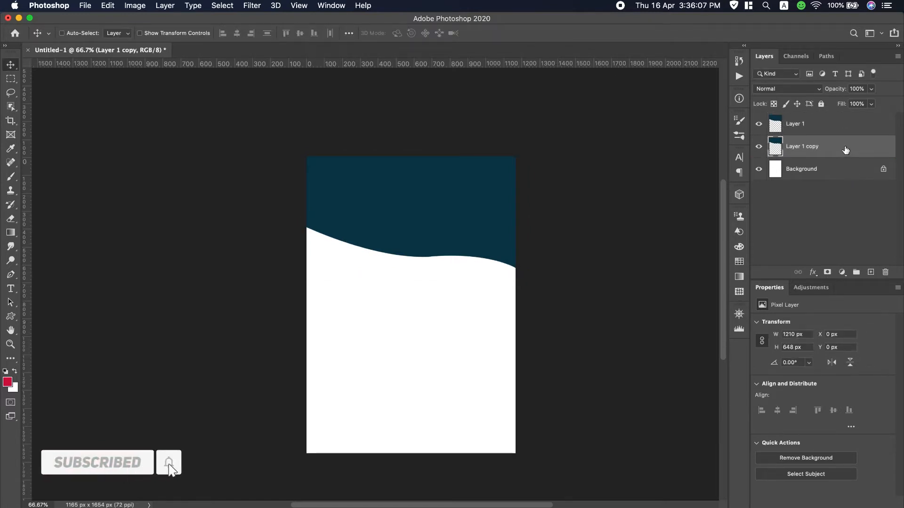
double_click(845, 149)
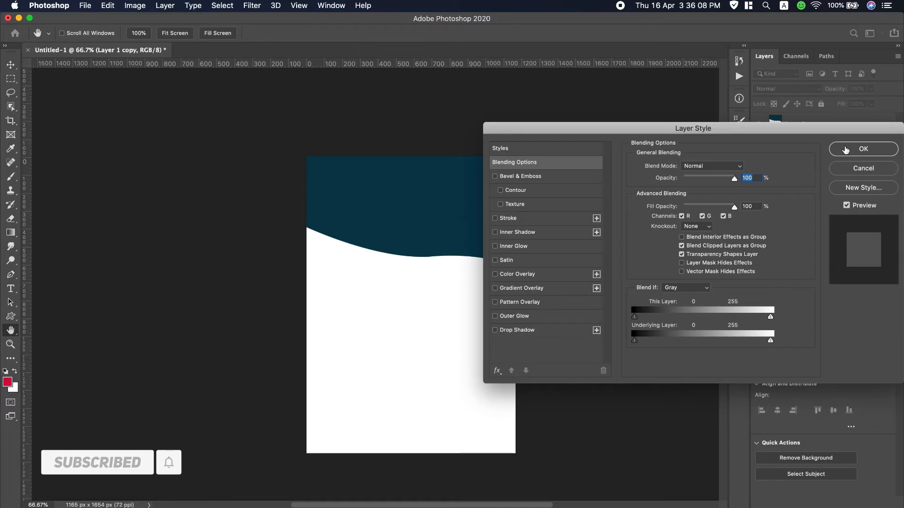
left_click(513, 275)
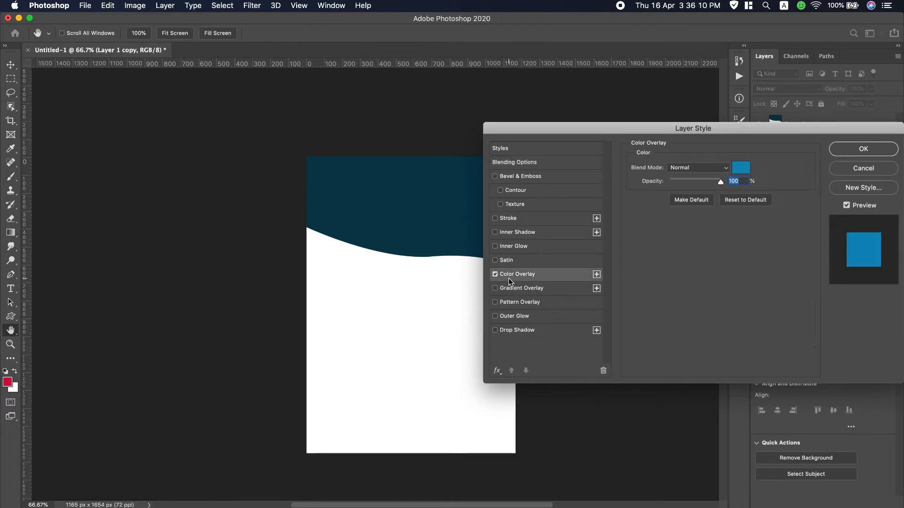
left_click(737, 171)
left_click(634, 281)
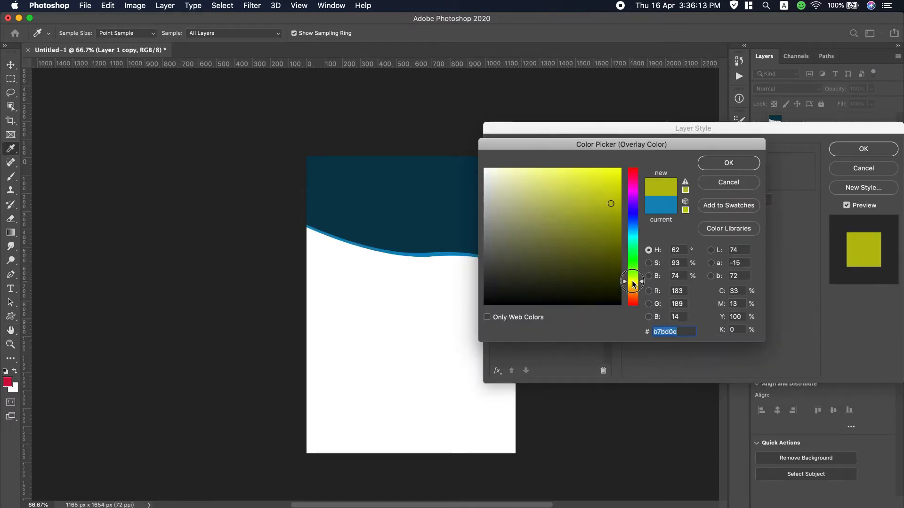
mouse_move(600, 205)
left_mouse_down()
mouse_move(587, 185)
mouse_move(592, 176)
mouse_move(614, 197)
left_mouse_up()
left_click(721, 165)
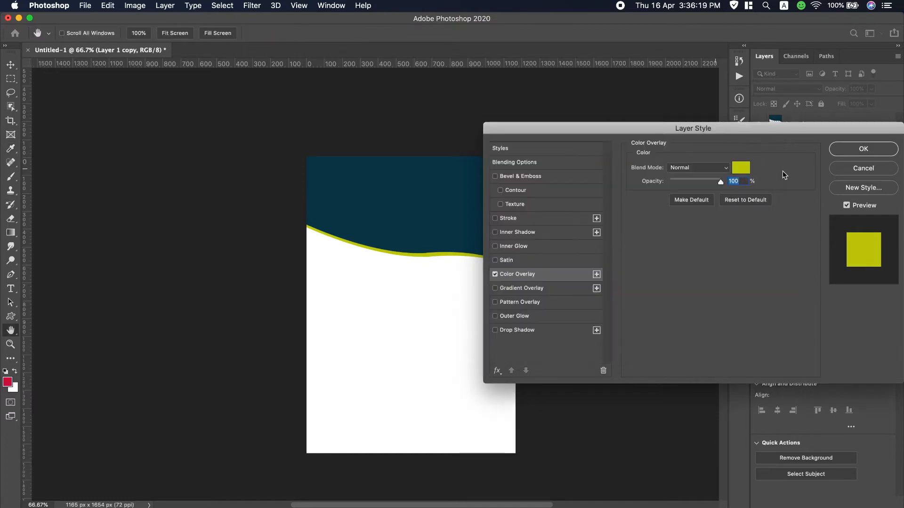
left_click(848, 153)
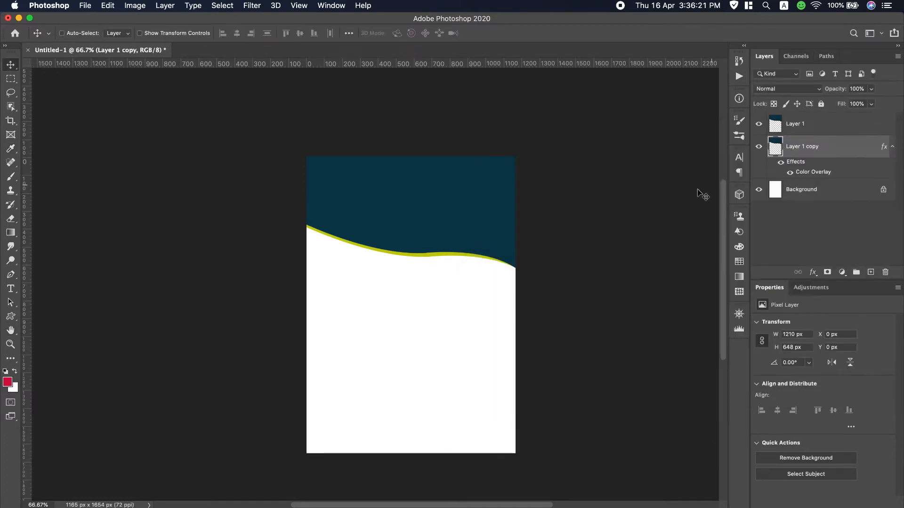
Rotate the yellow-green wave copy by about -1.3° so its strip widens toward the page's left edge
key("super+t")
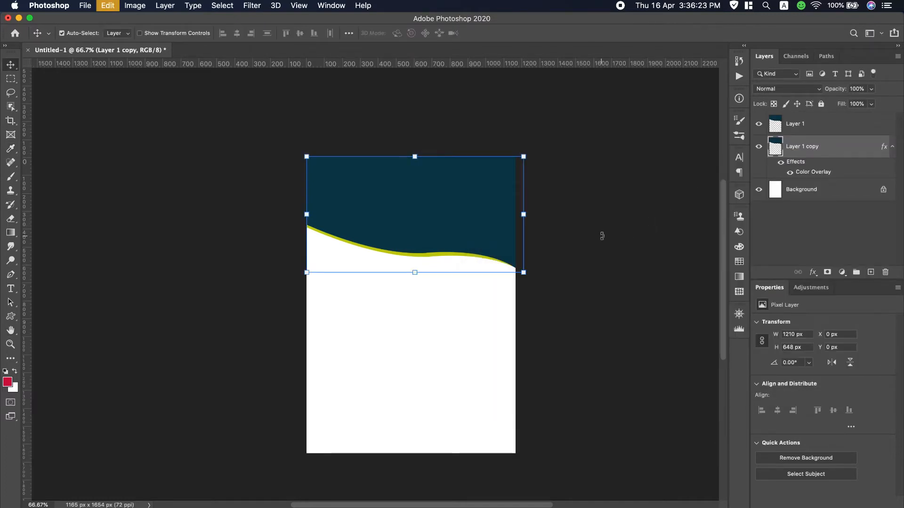
left_click_drag(554, 286, 561, 283)
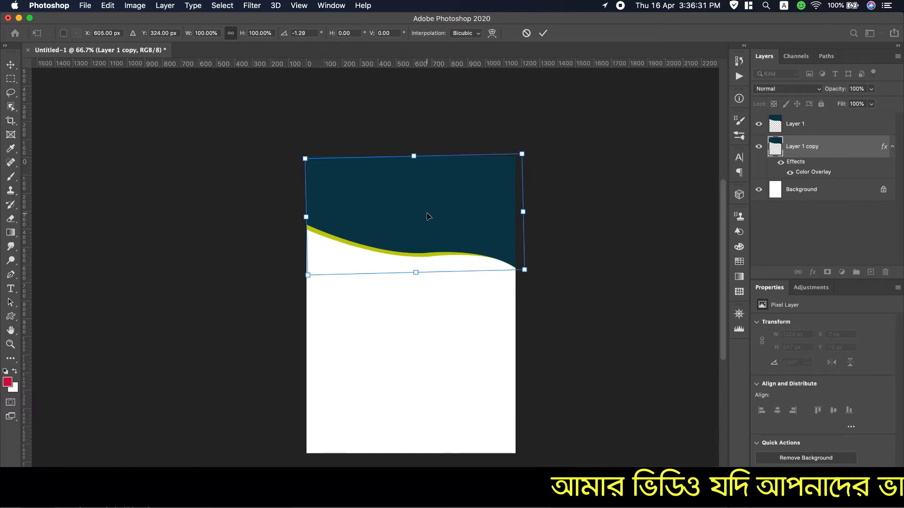
left_click(543, 33)
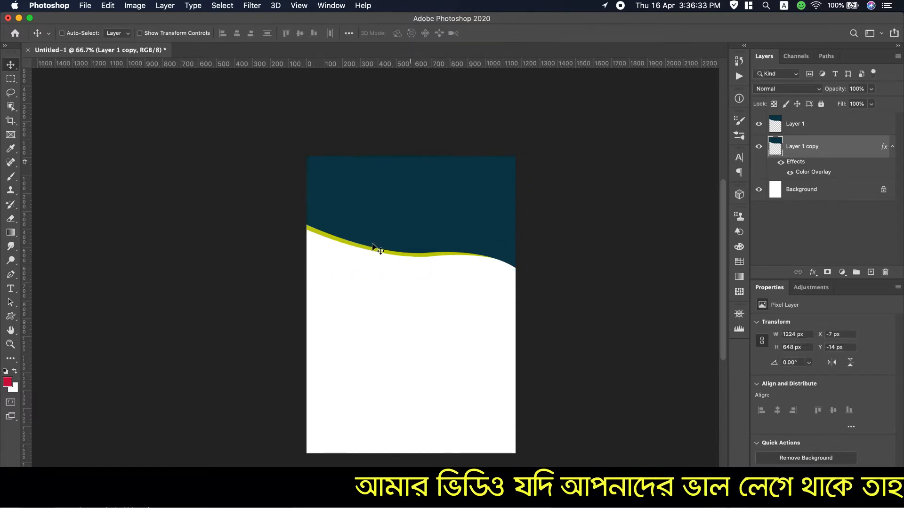
Draw a red rectangle shape of about 796 × 514 px above Layer 1, on the white area below the wave
left_click(836, 124)
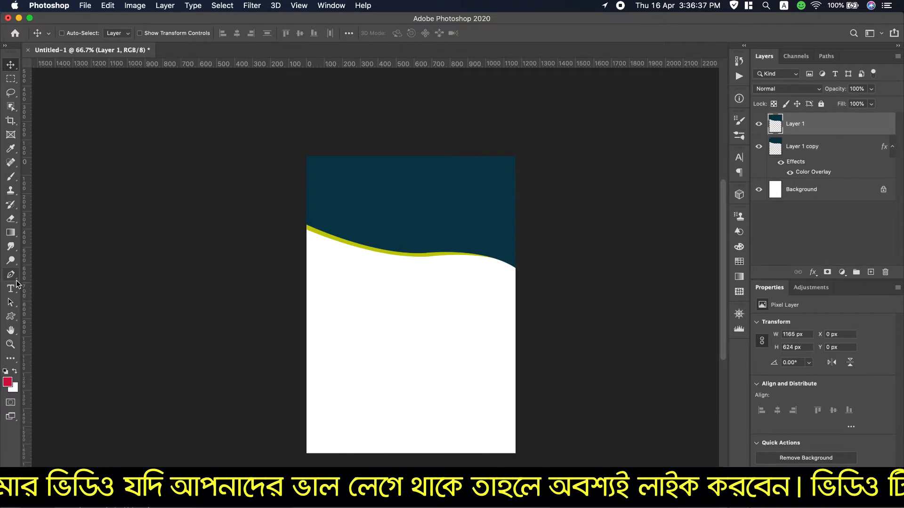
left_click(11, 317)
left_click(70, 315)
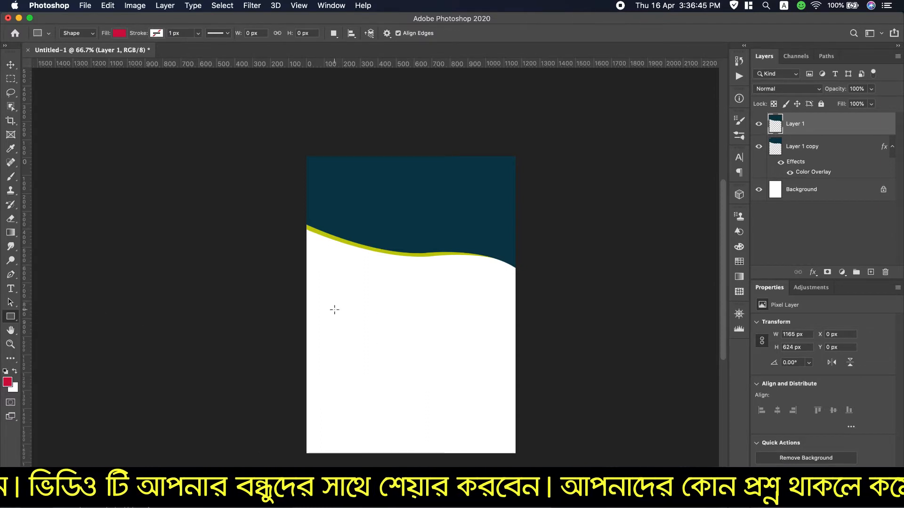
left_click_drag(332, 301, 475, 393)
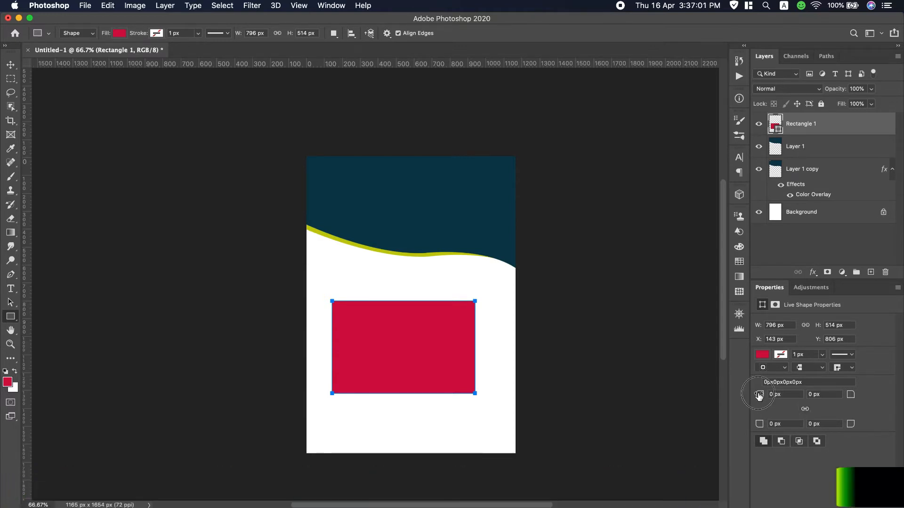
Round the red rectangle's top-left and bottom-right corners to 208 px each, keeping the other two corners square
left_click_drag(760, 395, 873, 391)
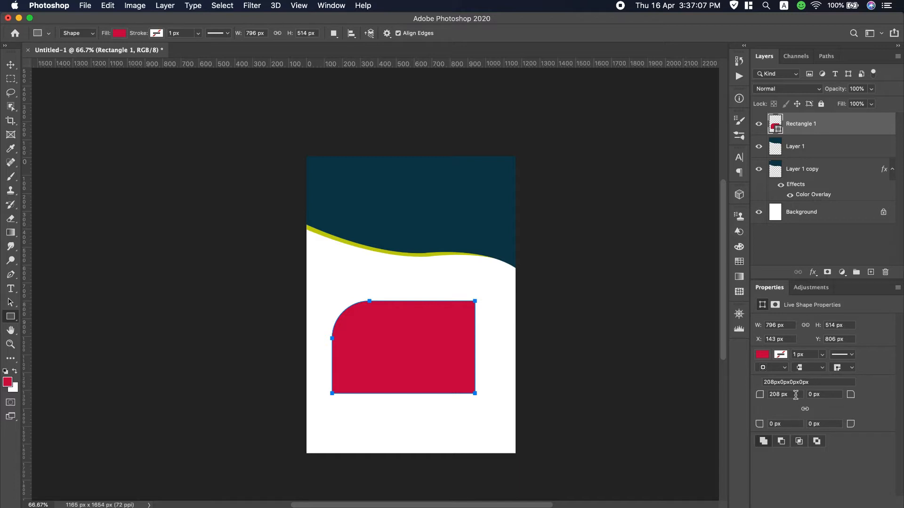
left_click_drag(789, 396, 751, 394)
key("cmd+c")
left_click(837, 426)
key("cmd+v")
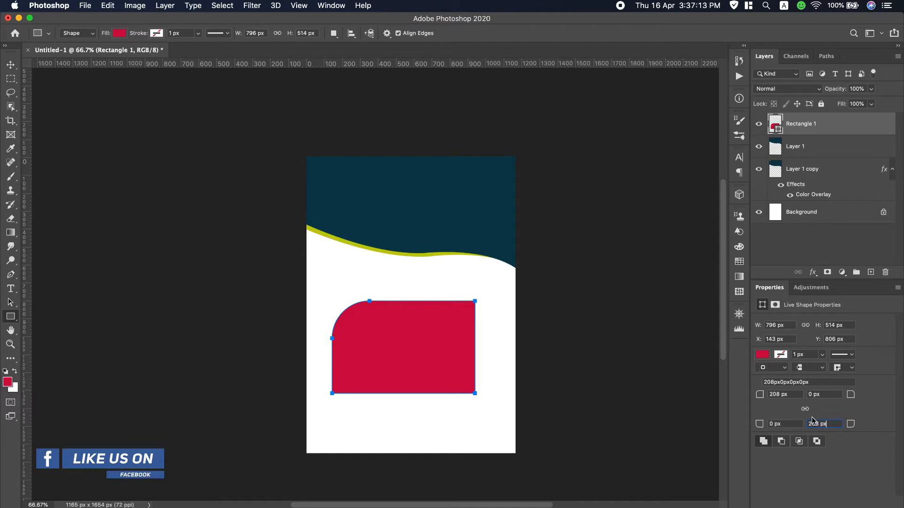
key("Return")
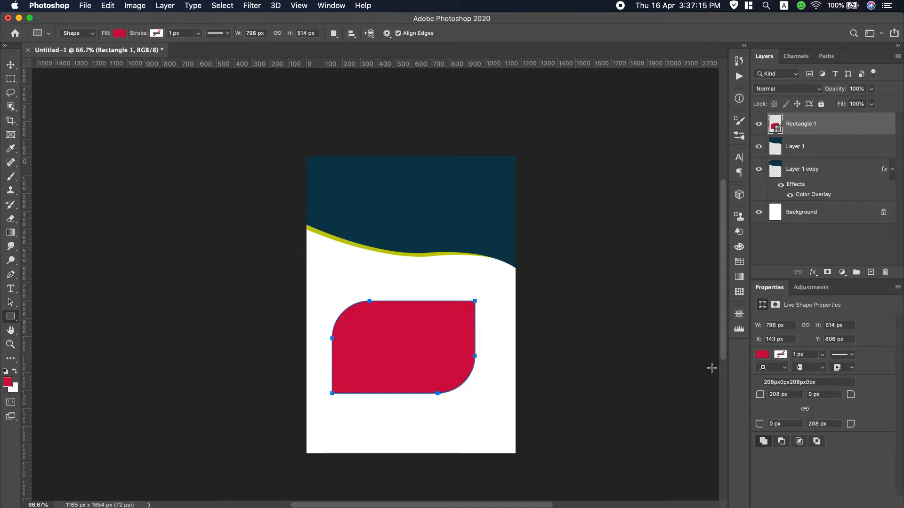
left_click(10, 65)
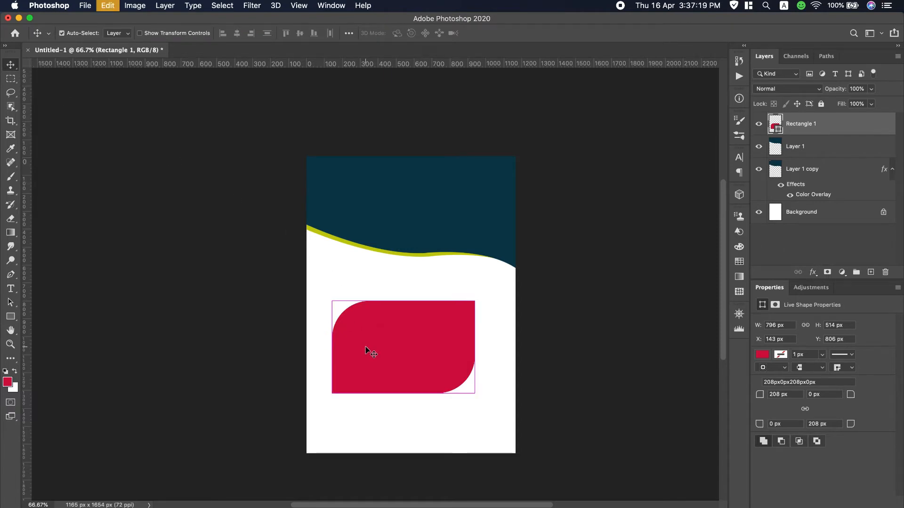
Scale the red rounded rectangle up to about 119.41%, roughly 950 × 614 px, keeping it on the white area below the wave
key("super+t")
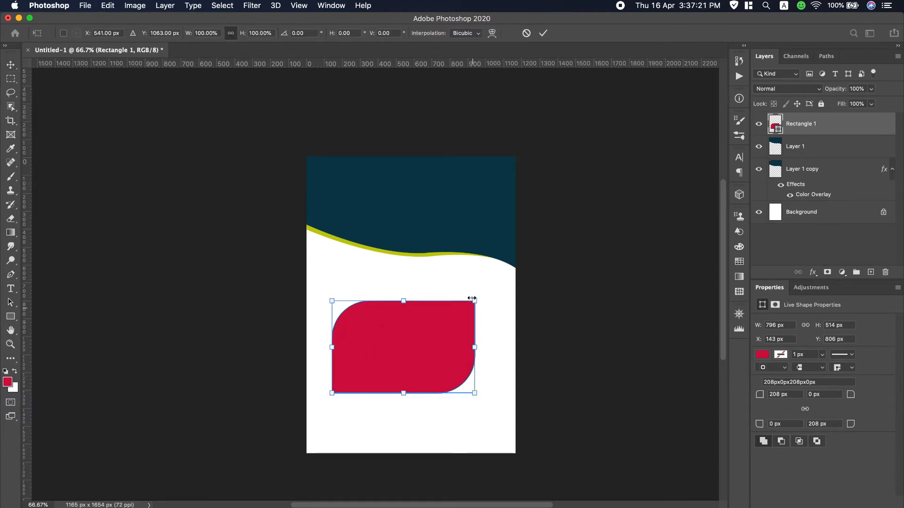
left_click_drag(476, 301, 503, 298)
left_click_drag(459, 323, 449, 334)
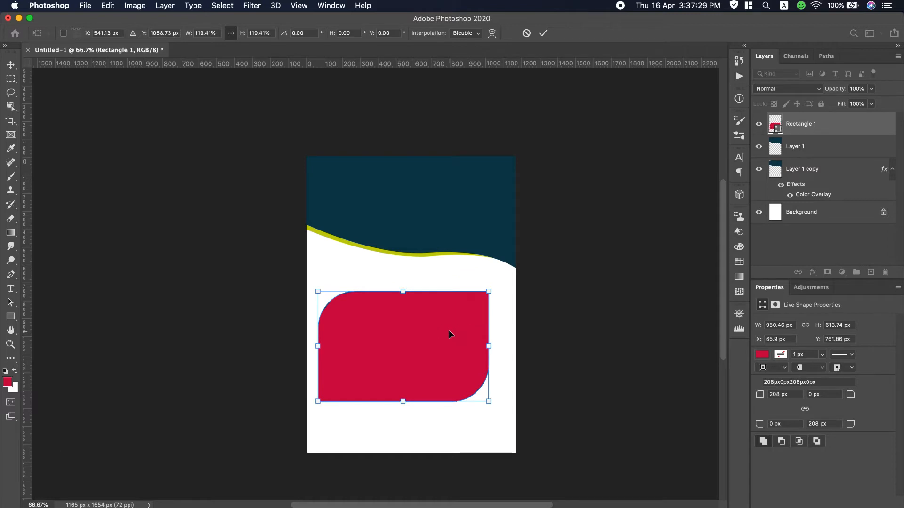
left_click(542, 33)
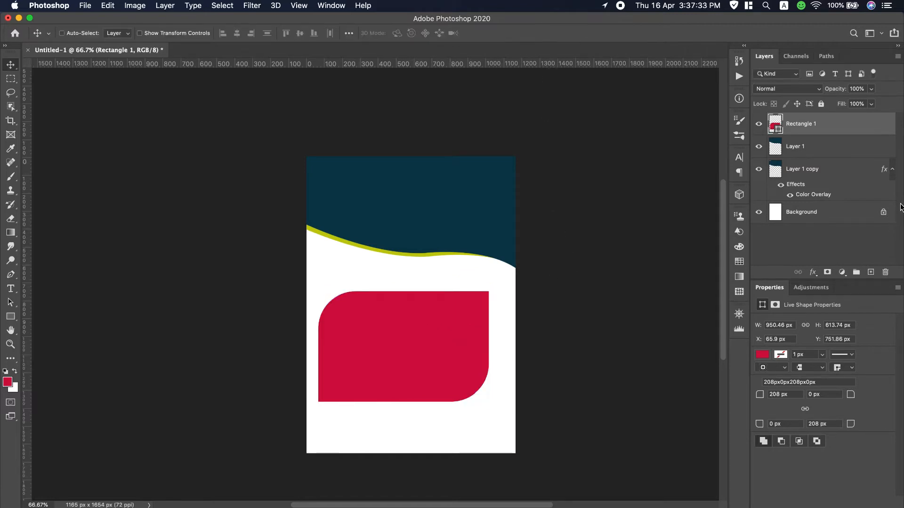
Give the red rectangle a Multiply Drop Shadow with 31% opacity, 133° angle, 13 px distance and 21 px size
double_click(856, 125)
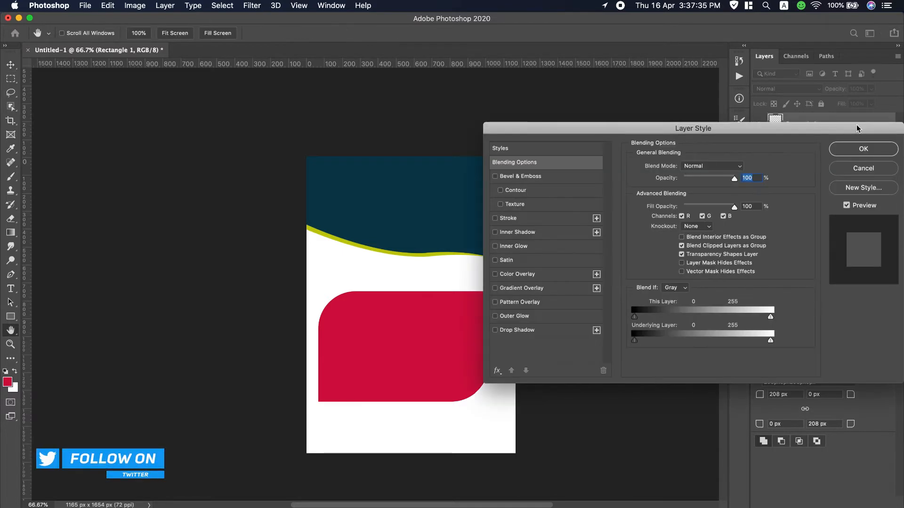
left_click(518, 330)
left_click_drag(633, 128, 692, 121)
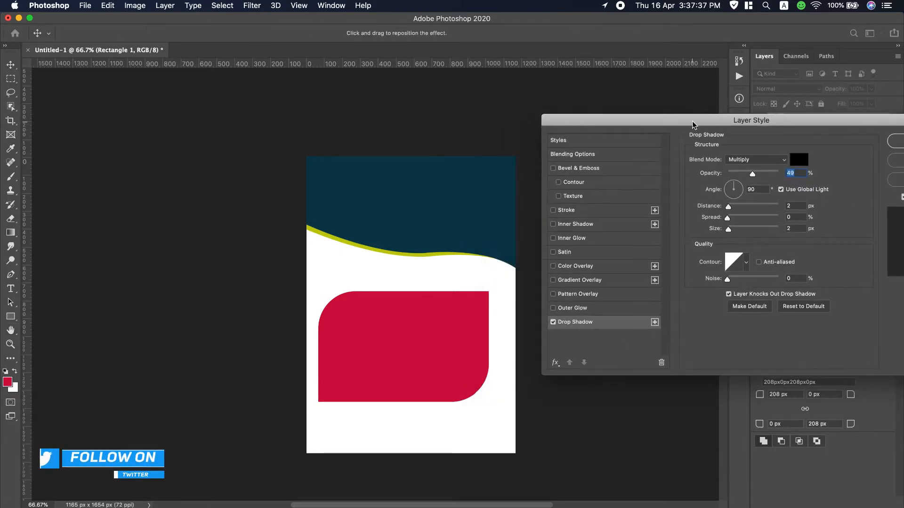
left_click(729, 187)
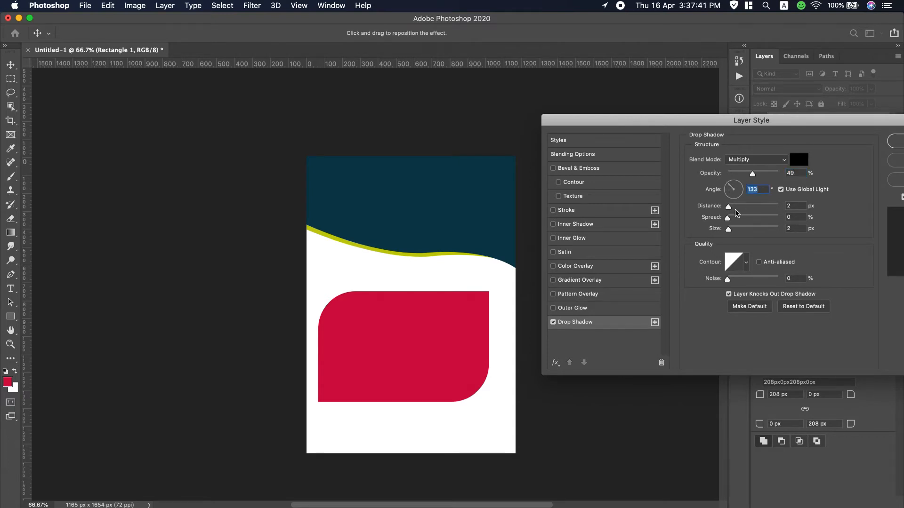
left_click_drag(728, 207, 733, 230)
left_click_drag(748, 175, 744, 174)
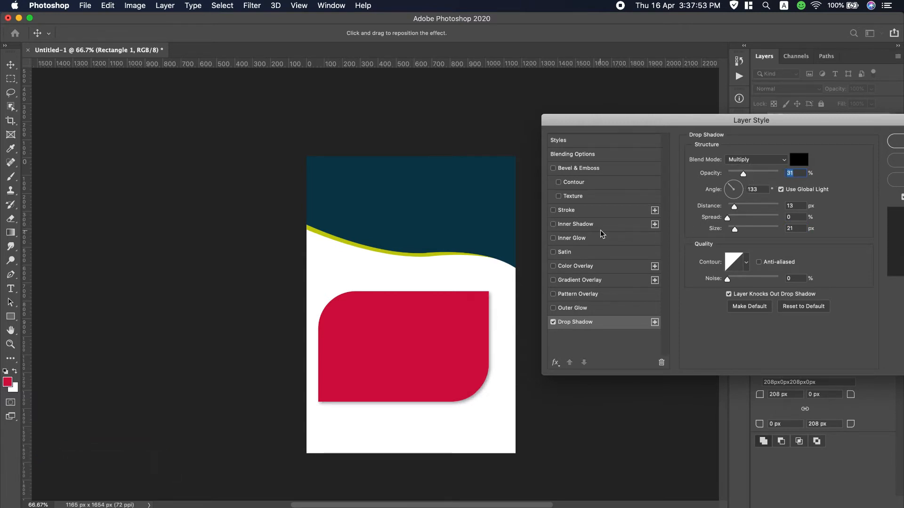
Add a 7 px Stroke positioned inside the red rectangle, in Normal mode at 100% opacity
left_click(565, 210)
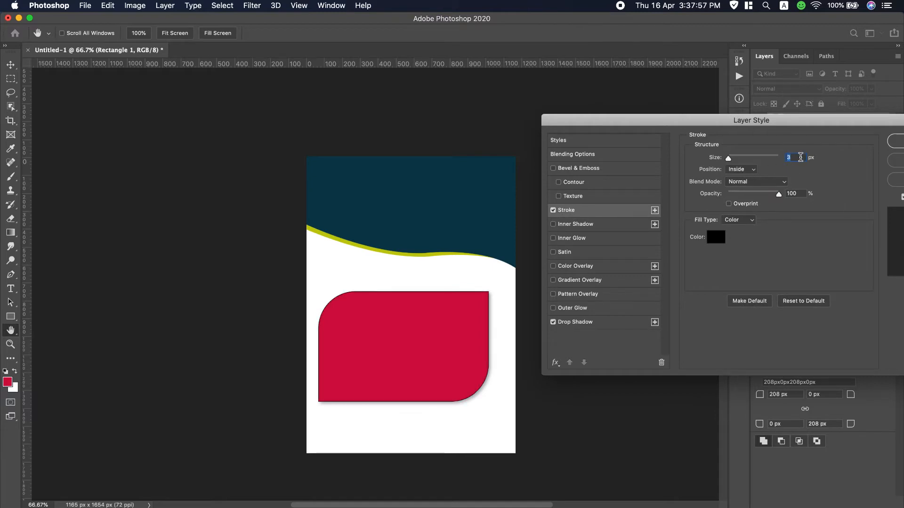
key("Up")
key("Up")
key("Up")
key("Up")
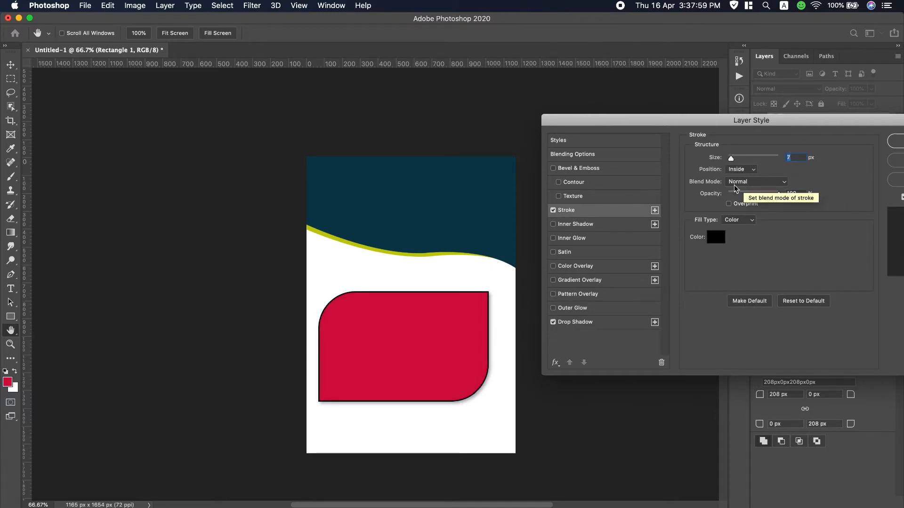
Color the red rectangle's stroke white (ffffff) by sampling the page
left_click(716, 237)
left_click(464, 149)
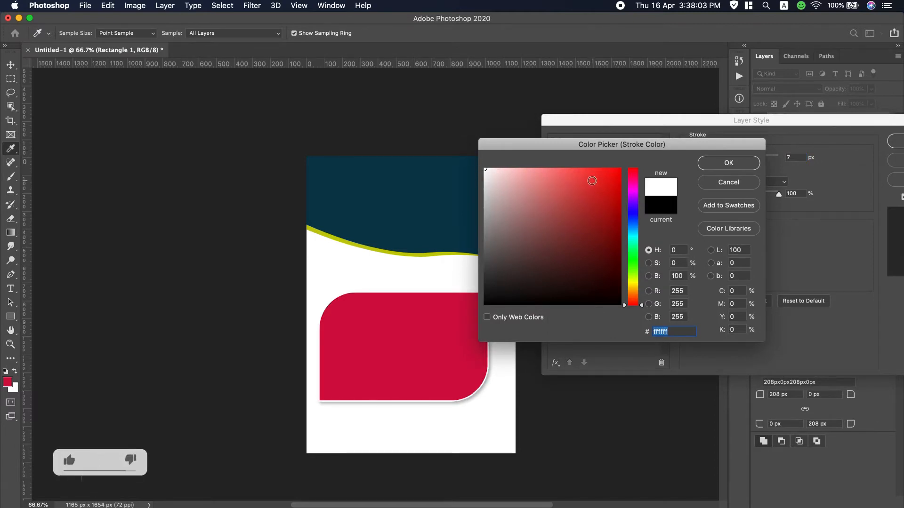
left_click(728, 162)
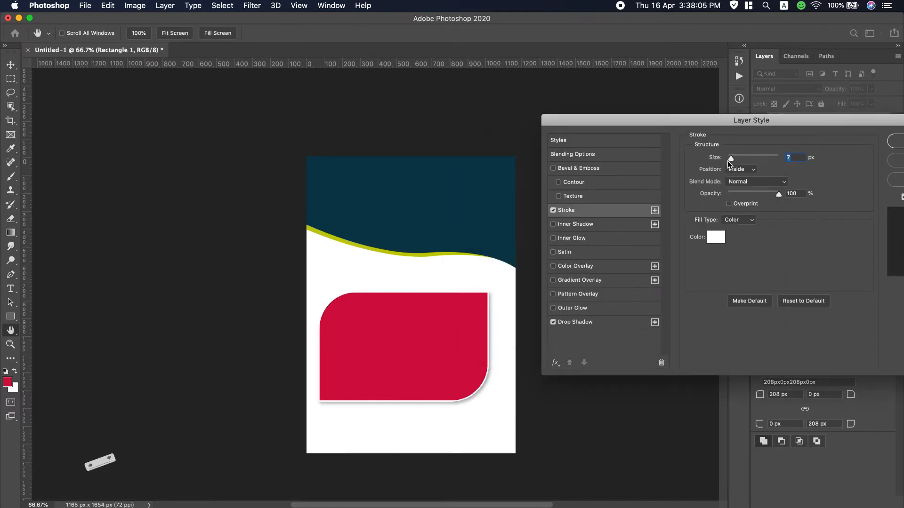
Recolor the rectangle's stroke dark teal, PANTONE 3035 C, sampled from the wave header, and apply the layer style
left_click(715, 237)
left_click(719, 226)
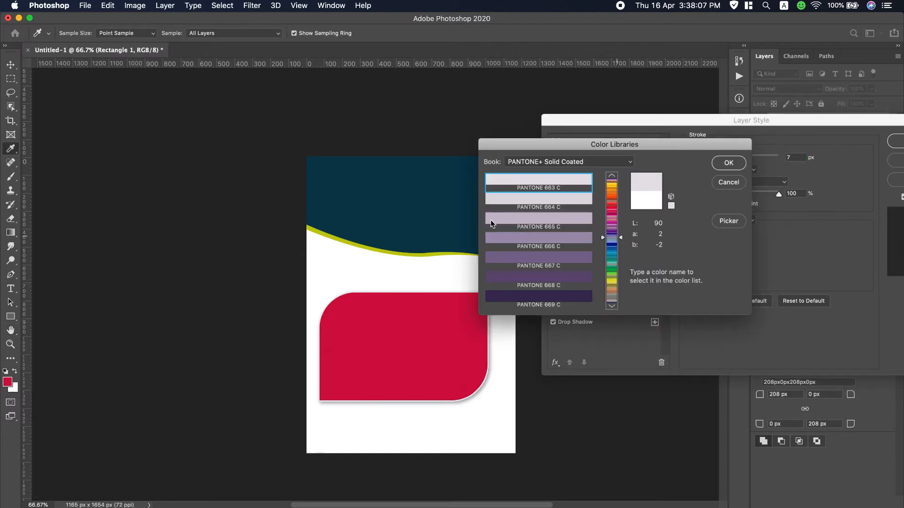
left_click(448, 211)
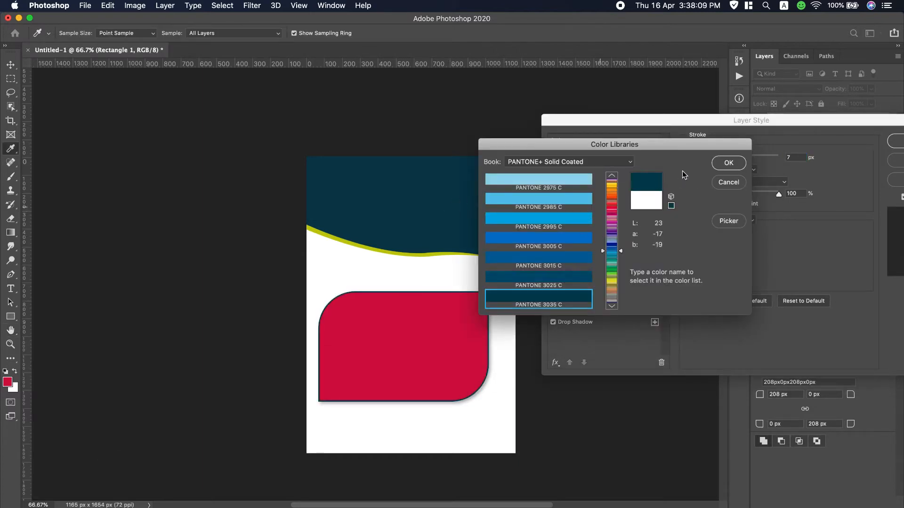
left_click(729, 163)
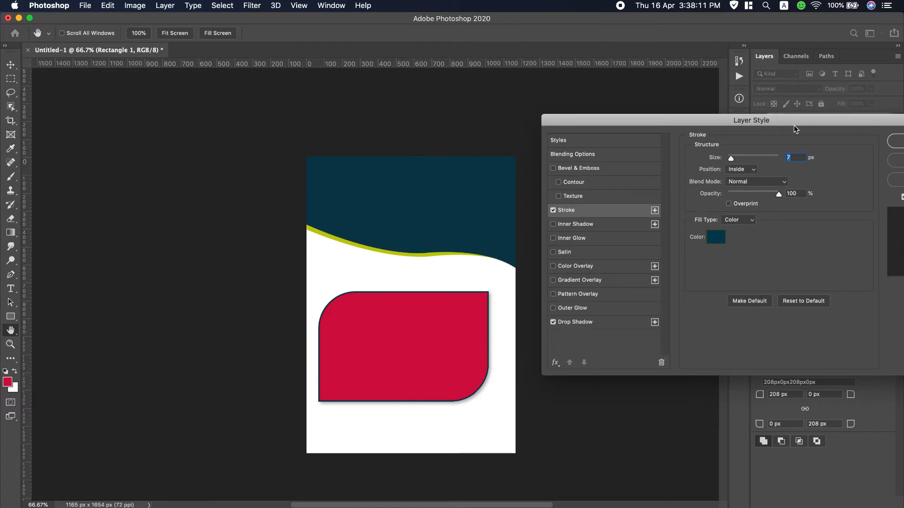
left_click_drag(793, 125, 722, 120)
left_click(836, 136)
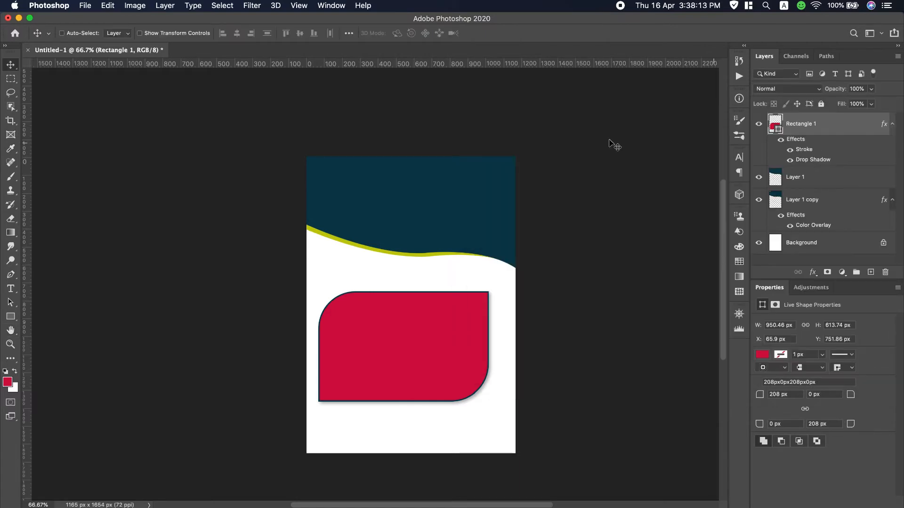
Place the photo h-shaw-tL4iLYL9Q5E-unsplash.jpg from the Downloads folder as an embedded image above the red rectangle
left_click(86, 5)
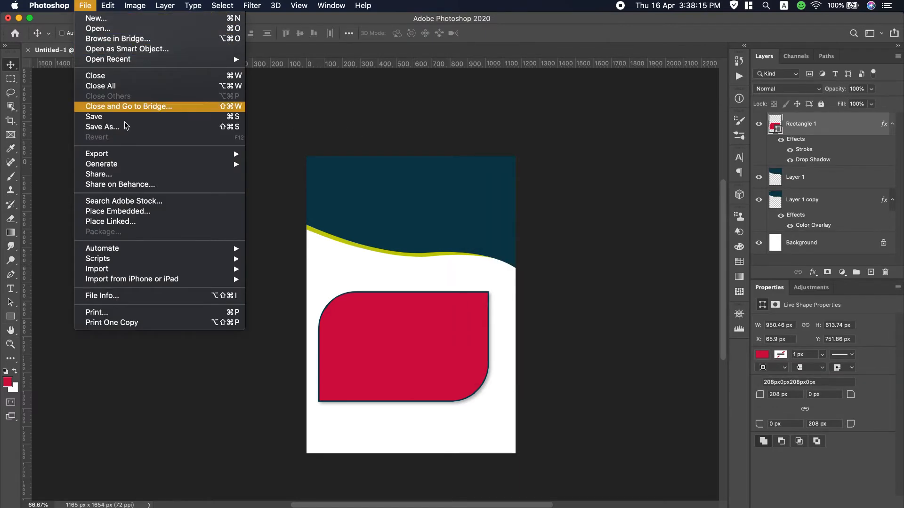
left_click(144, 214)
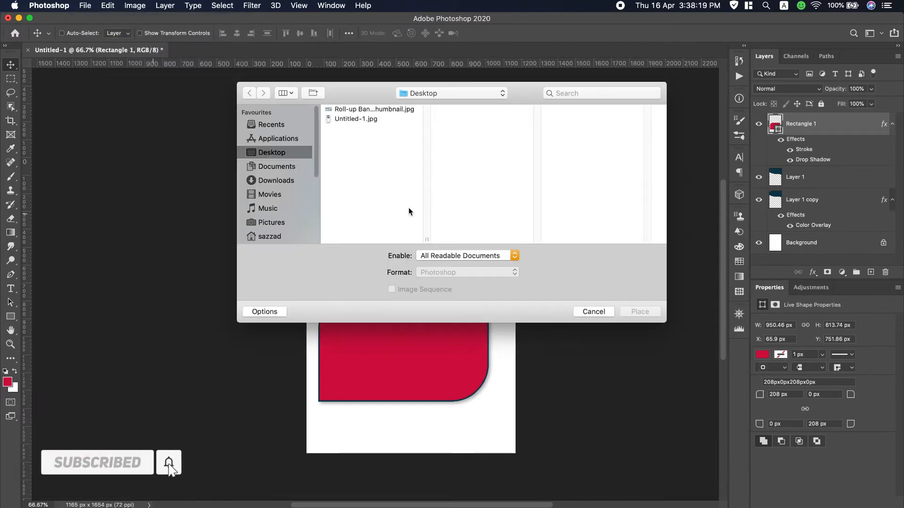
left_click(278, 179)
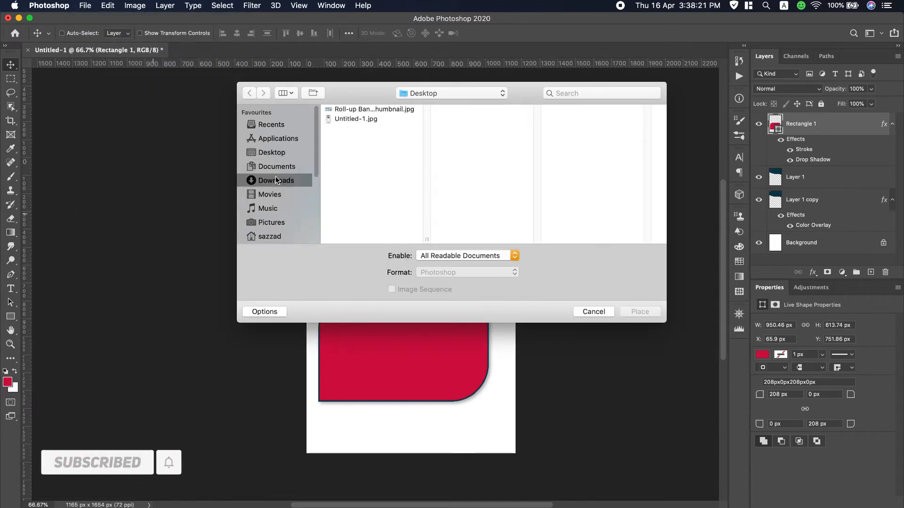
left_click(369, 149)
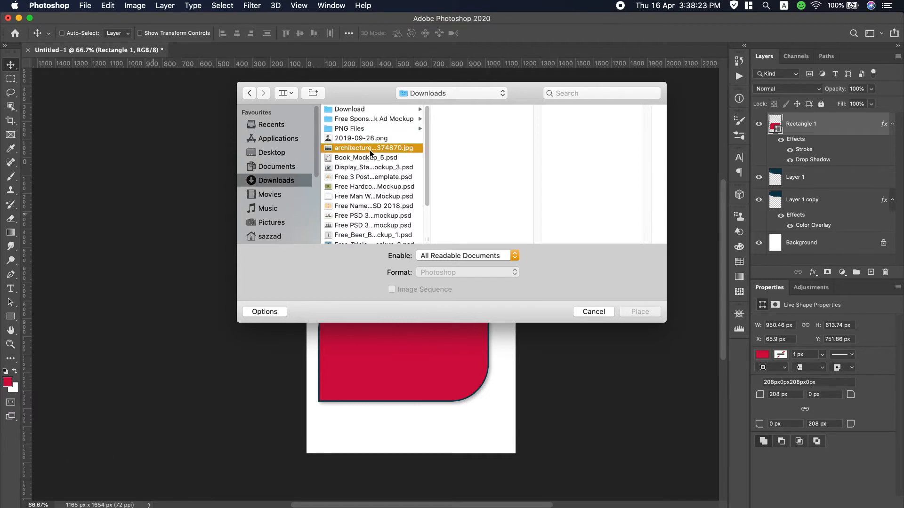
left_click(367, 177)
scroll(373, 186, "down", 2)
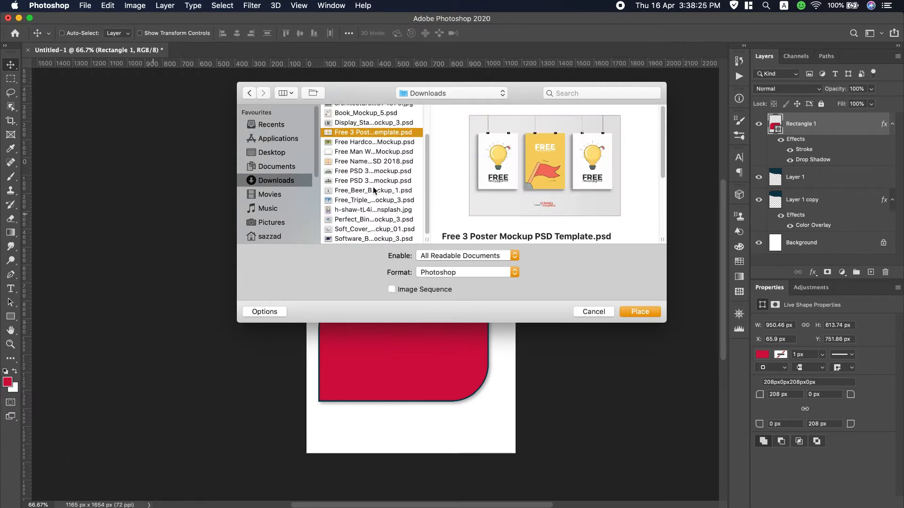
left_click(360, 238)
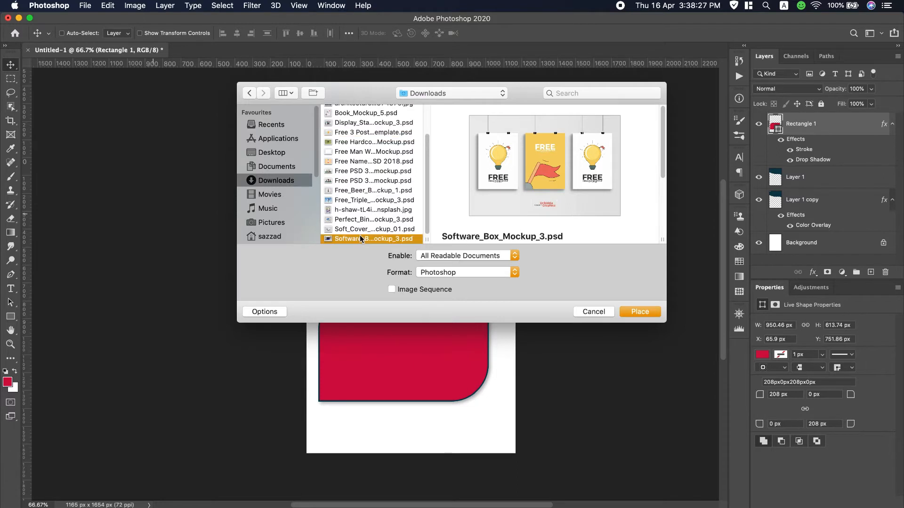
left_click(357, 182)
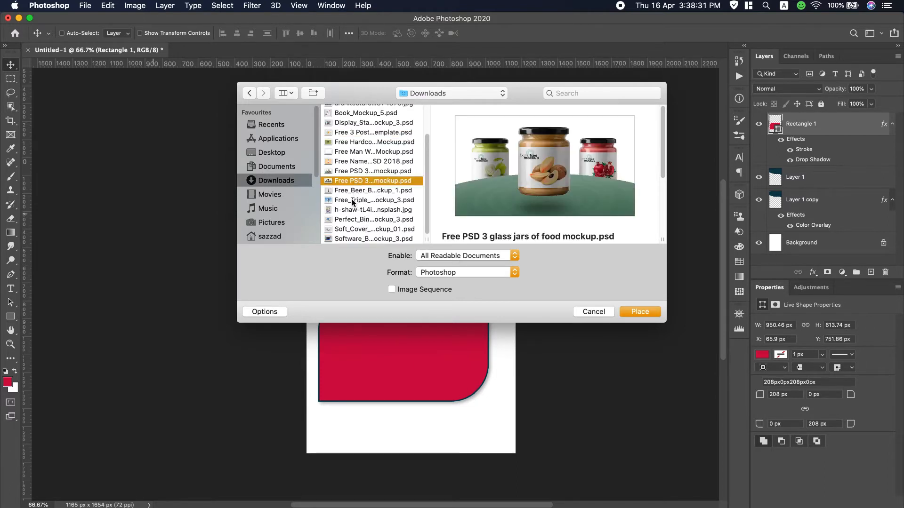
left_click(352, 201)
scroll(353, 192, "up", 3)
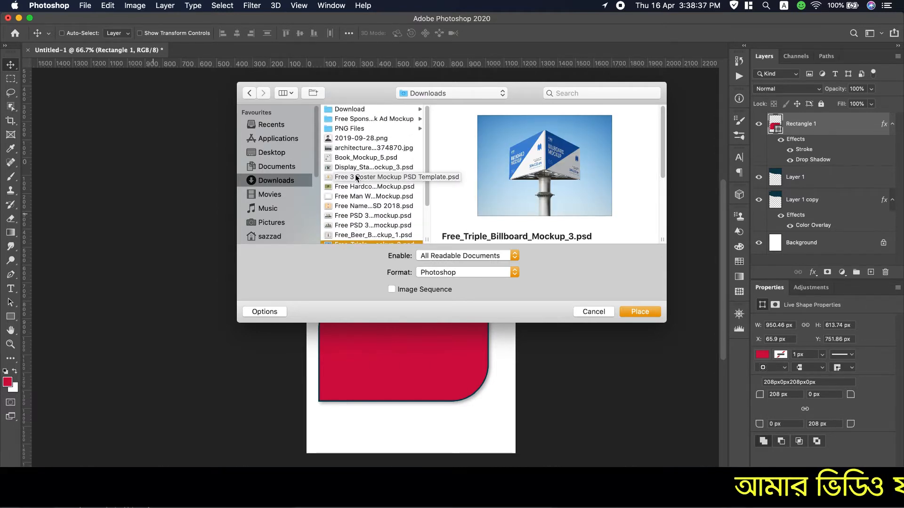
scroll(357, 177, "down", 3)
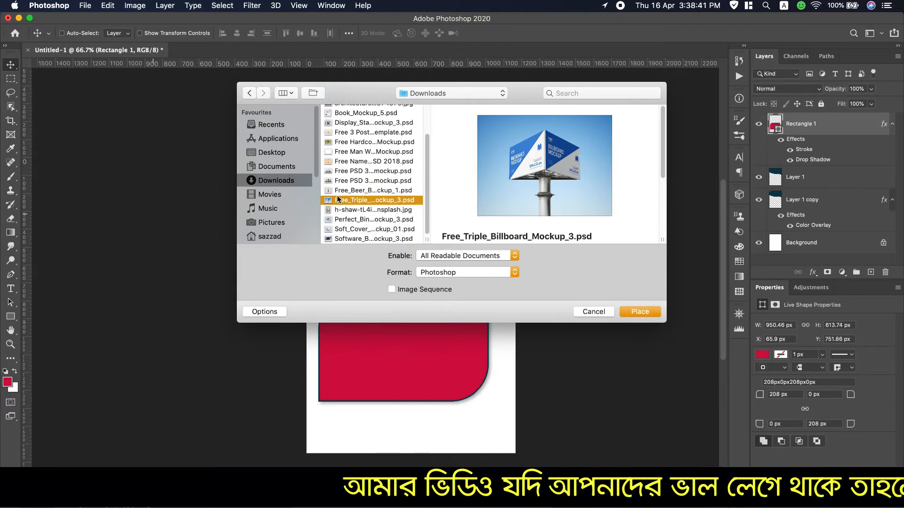
left_click(343, 210)
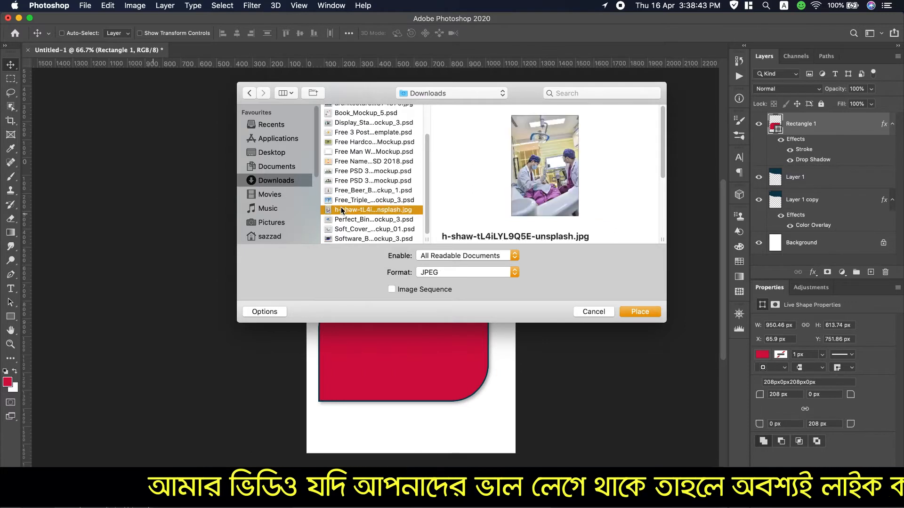
left_click(644, 312)
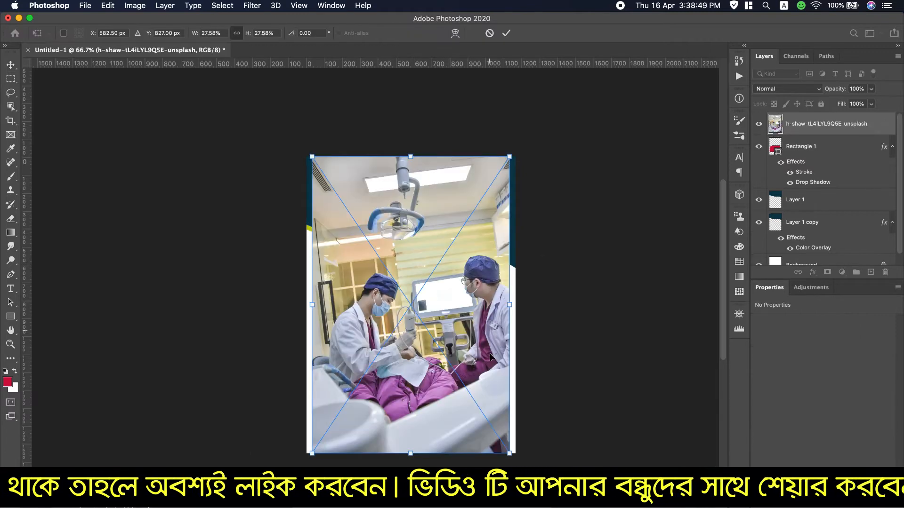
Clip the placed photo to the red rectangle and scale it to 23.66%, positioned so both masked clinicians fit inside the shape
right_click(859, 128)
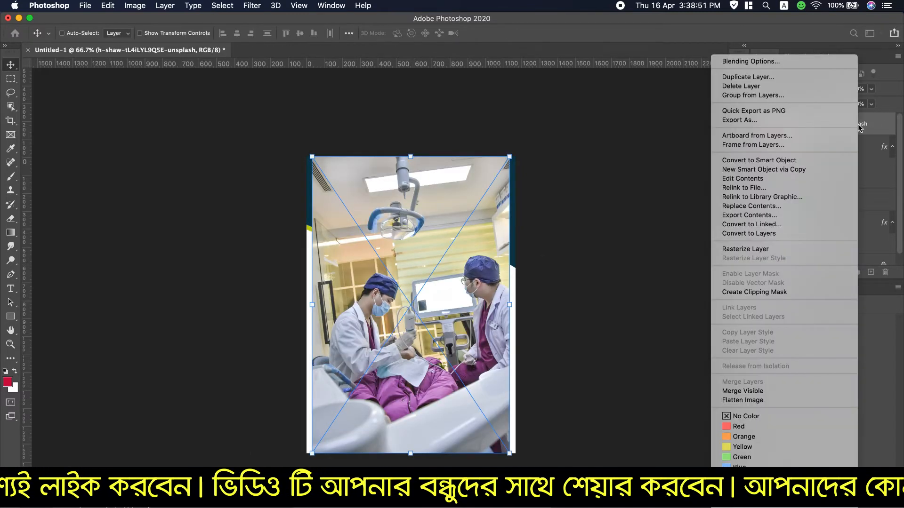
left_click(739, 292)
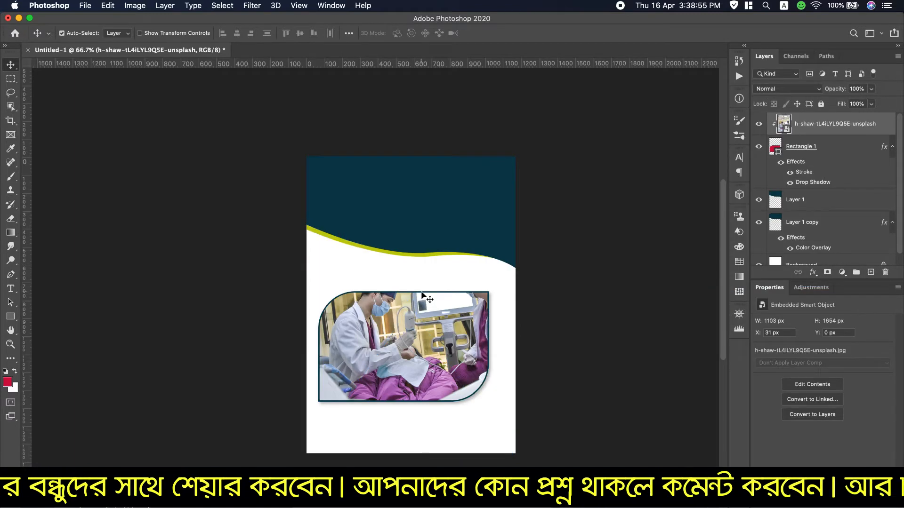
key("ctrl+t")
left_click_drag(408, 344, 402, 355)
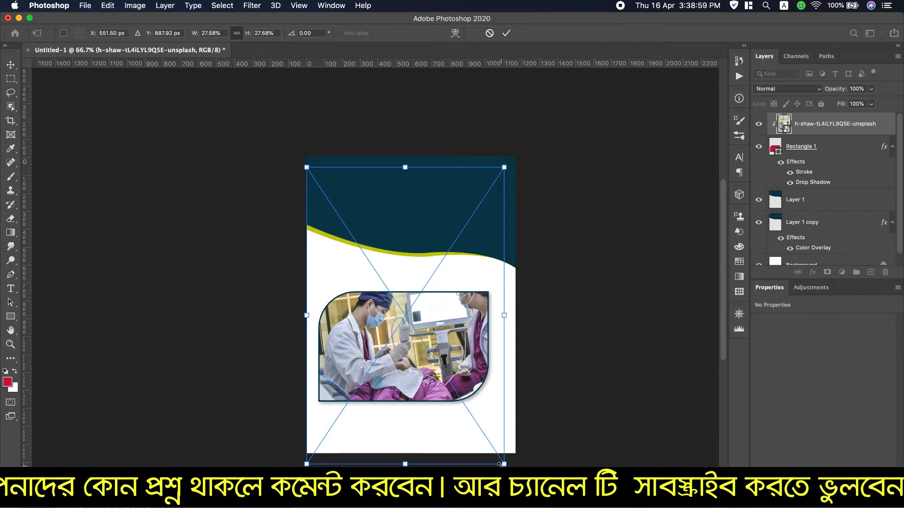
left_click_drag(500, 464, 476, 423)
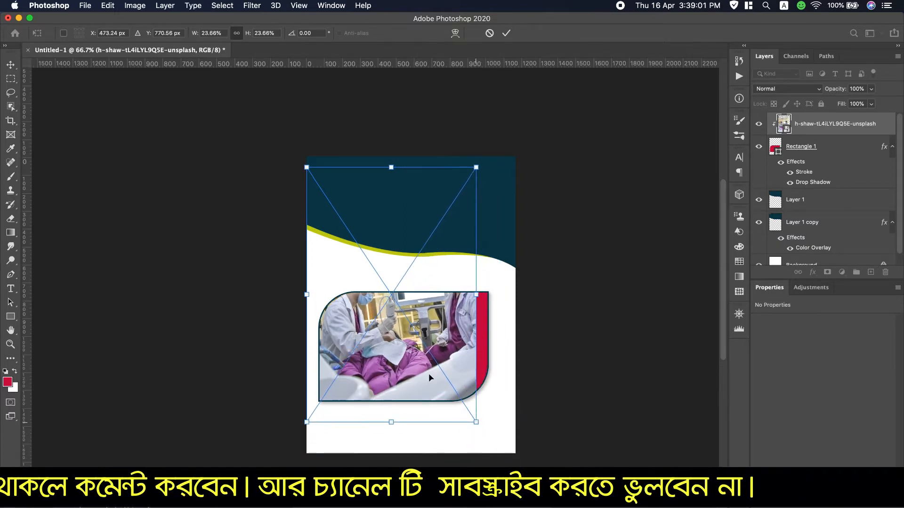
mouse_move(428, 378)
left_mouse_down()
mouse_move(417, 362)
mouse_move(418, 384)
left_mouse_up()
left_click_drag(432, 343, 431, 344)
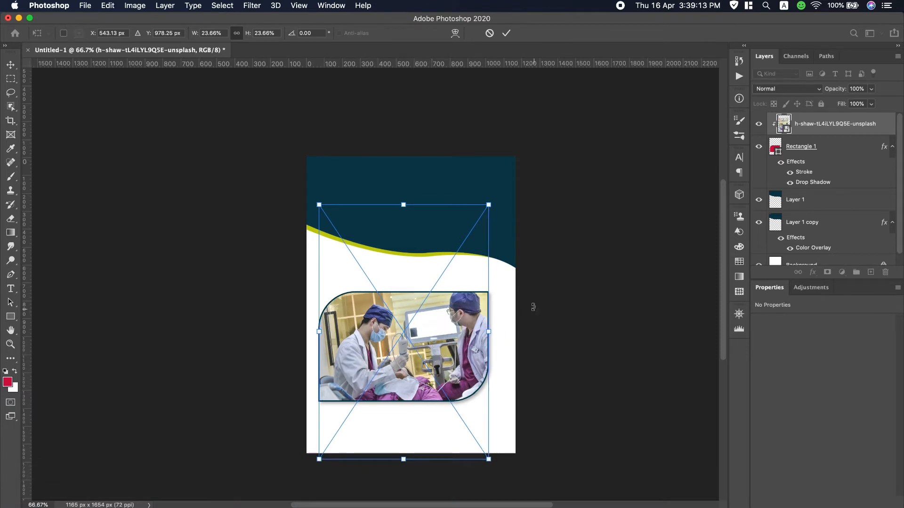
left_click(507, 35)
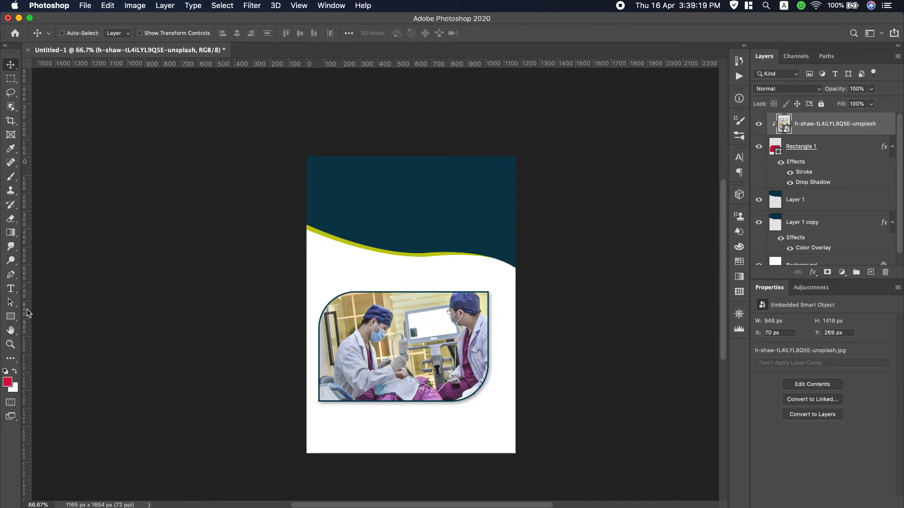
Add a vertical guide at the photo frame's left edge and insert the text "Health Care", copied from the notes, in the teal header
left_click_drag(24, 312, 319, 305)
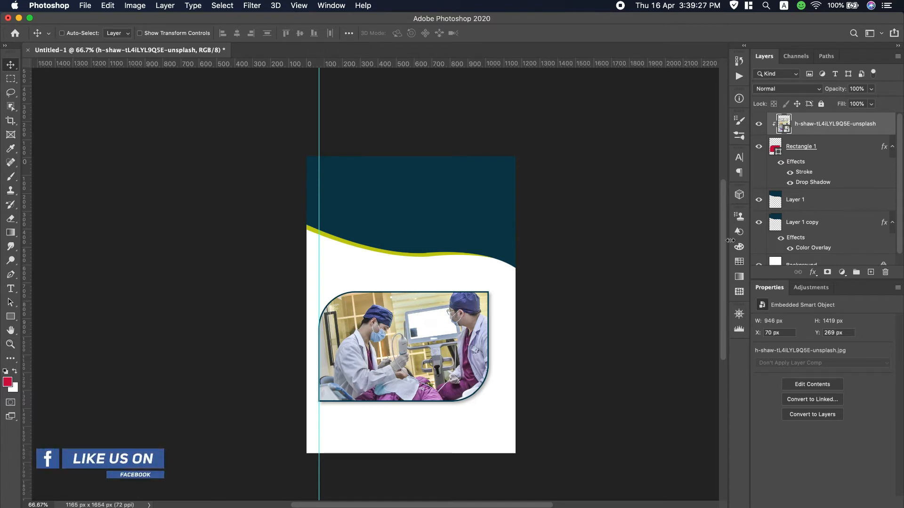
left_click(15, 291)
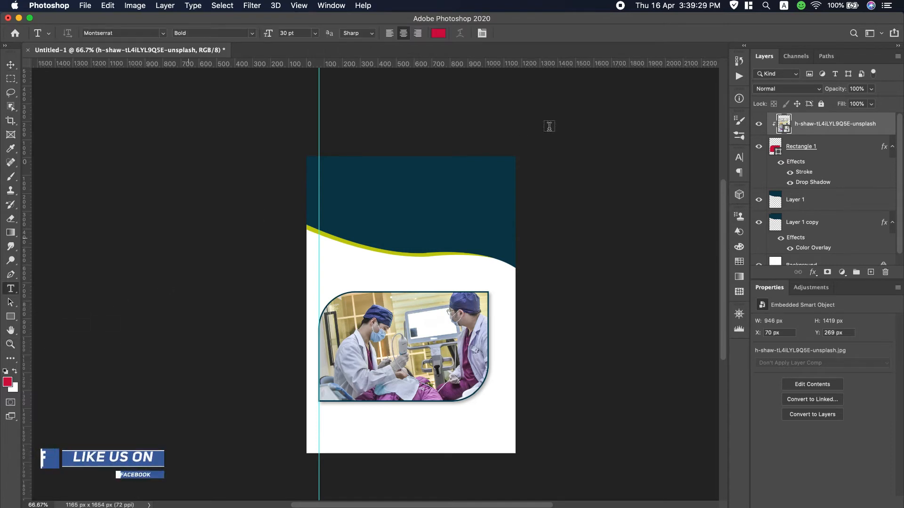
scroll(717, 3, "down", 2)
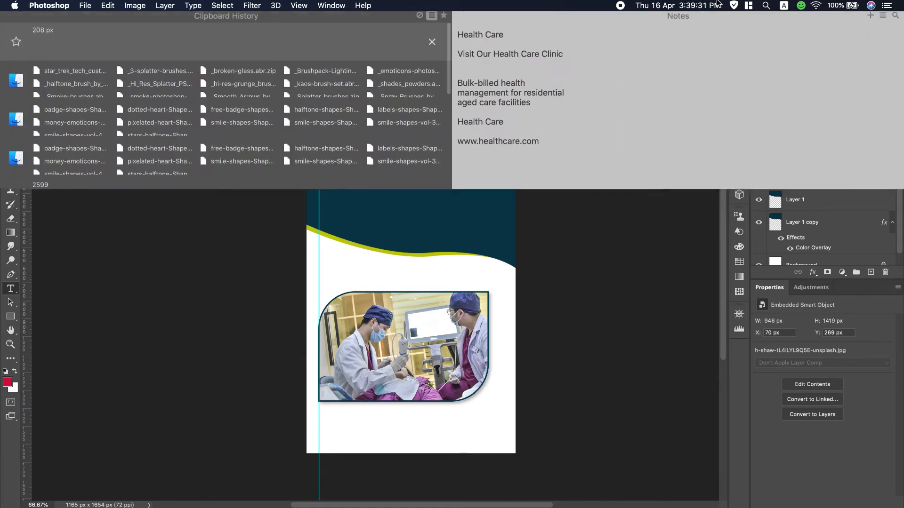
left_click_drag(508, 39, 452, 38)
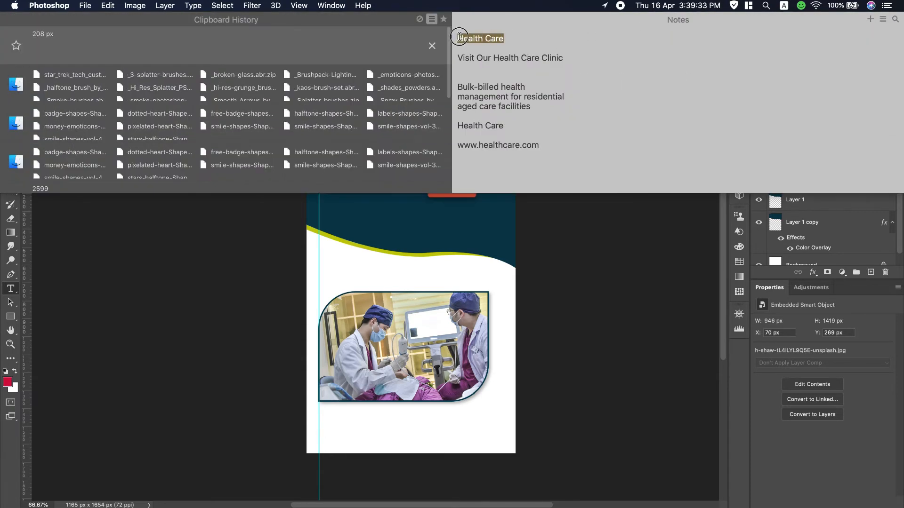
key("super+c")
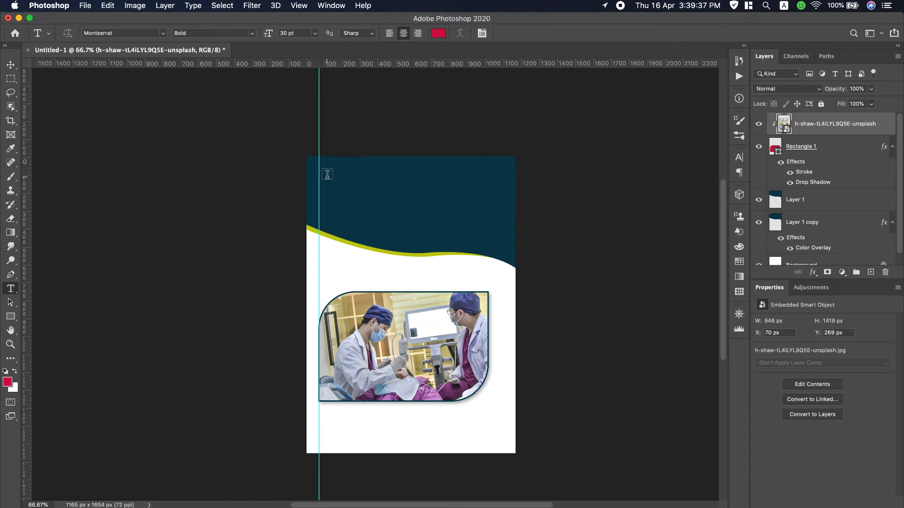
left_click(327, 174)
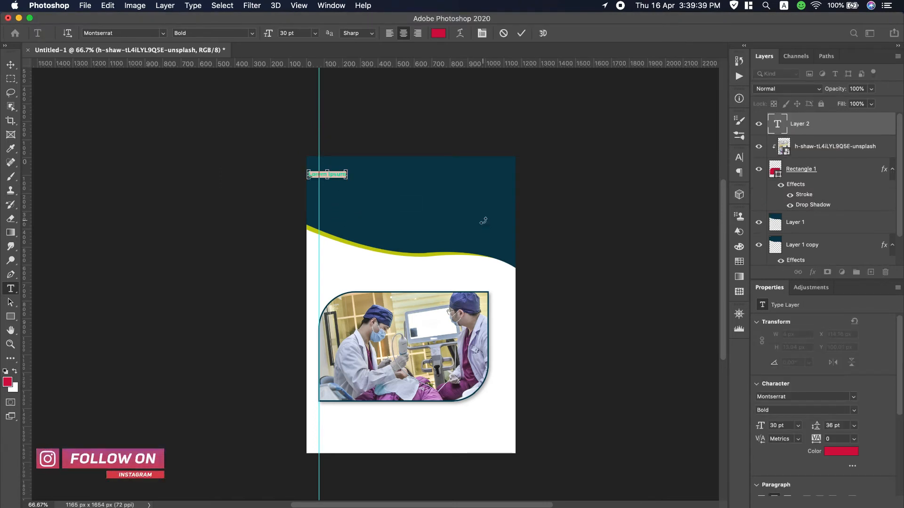
key("super+v")
Set the "Health Care" heading's font to Gotham with the Black style
key("super+a")
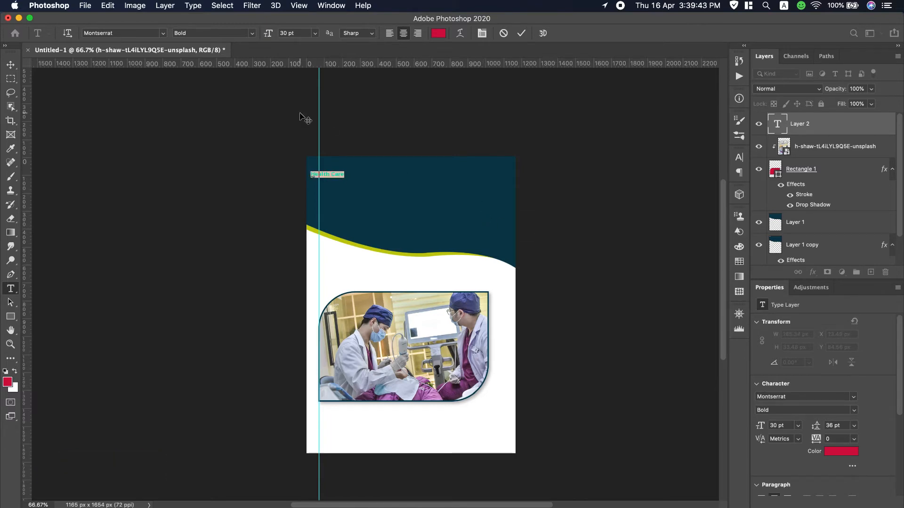
left_click(164, 34)
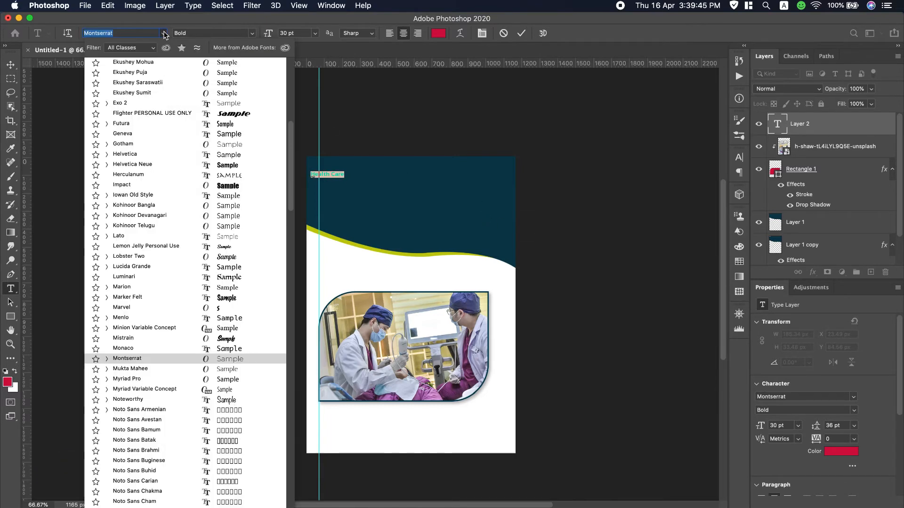
scroll(177, 148, "up", 1)
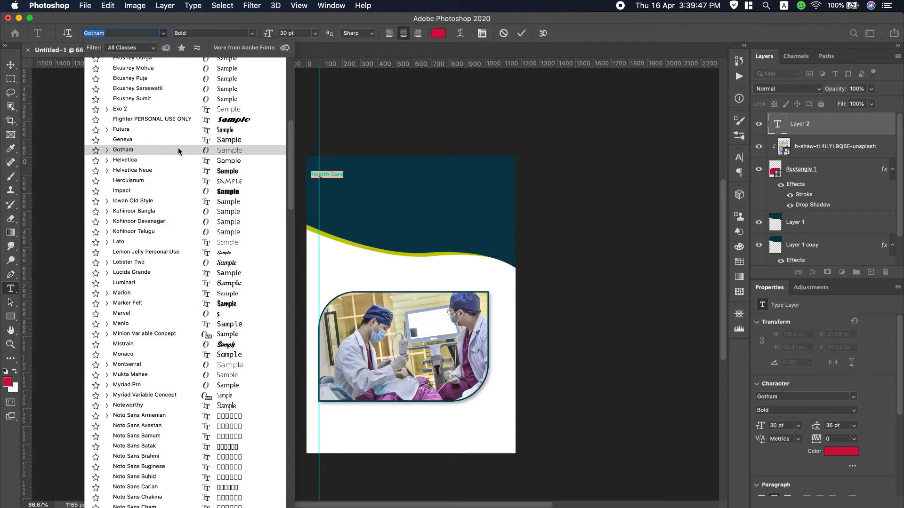
left_click(178, 150)
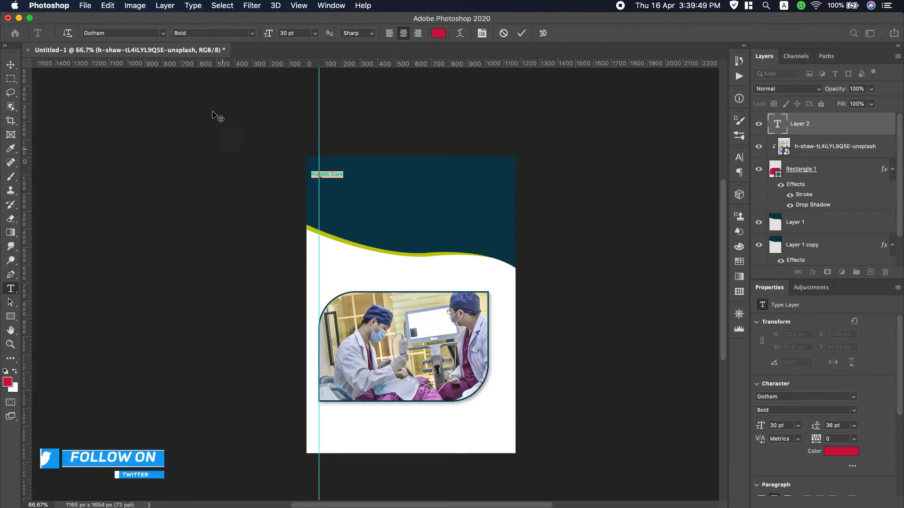
left_click(252, 33)
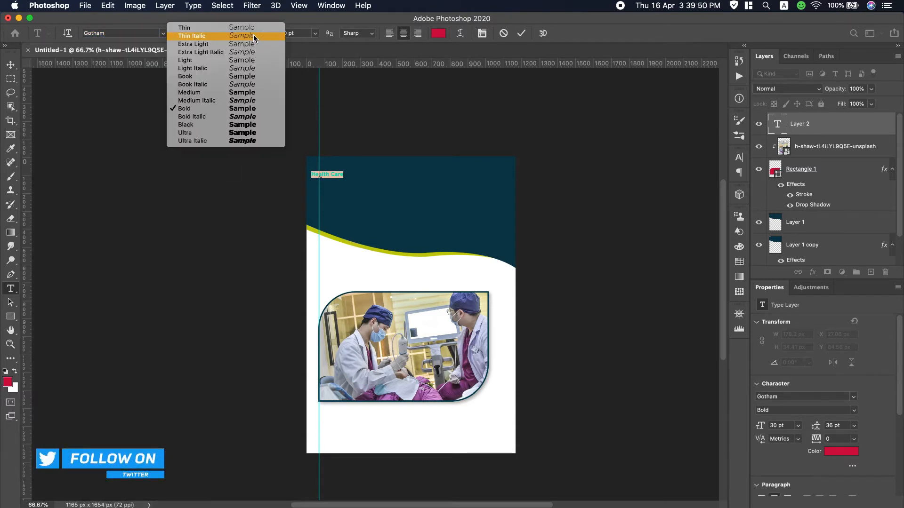
left_click(205, 125)
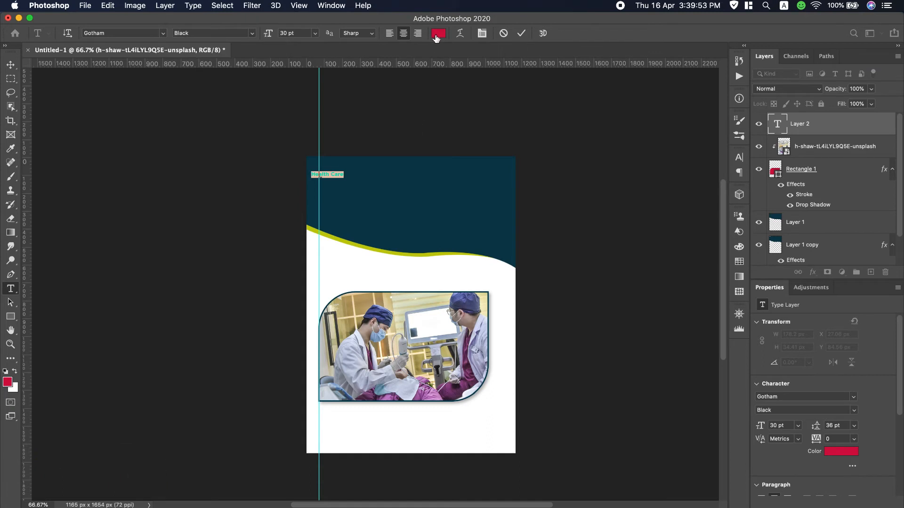
Color the "Health Care" heading yellow-green (c3ca0a), sampled from the wave's accent line
left_click(439, 33)
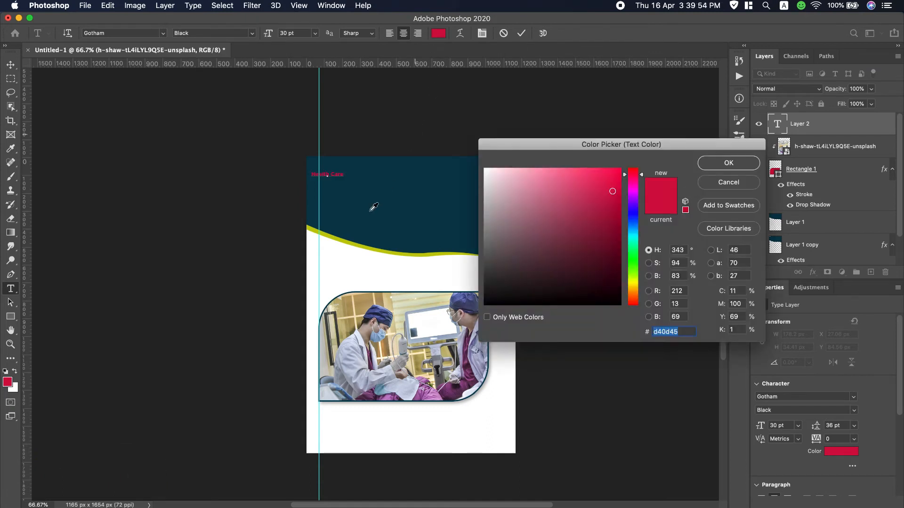
left_click(369, 246)
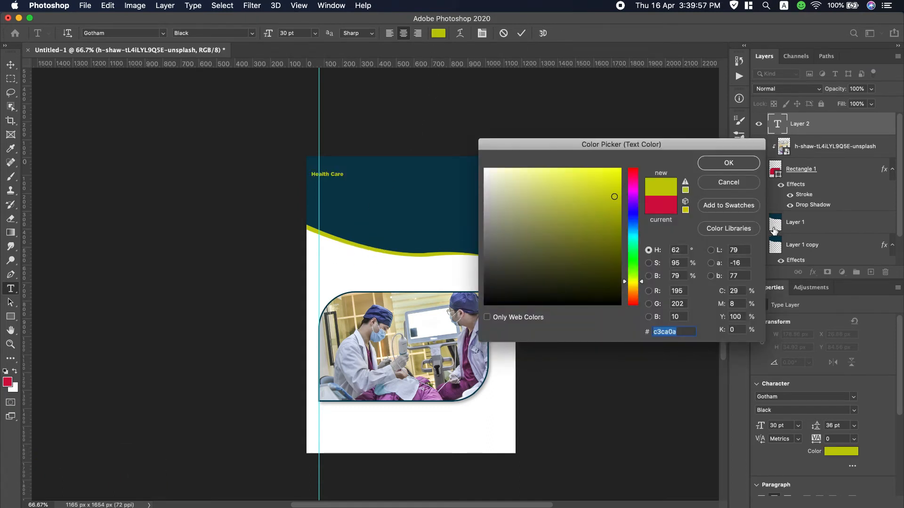
left_click(747, 168)
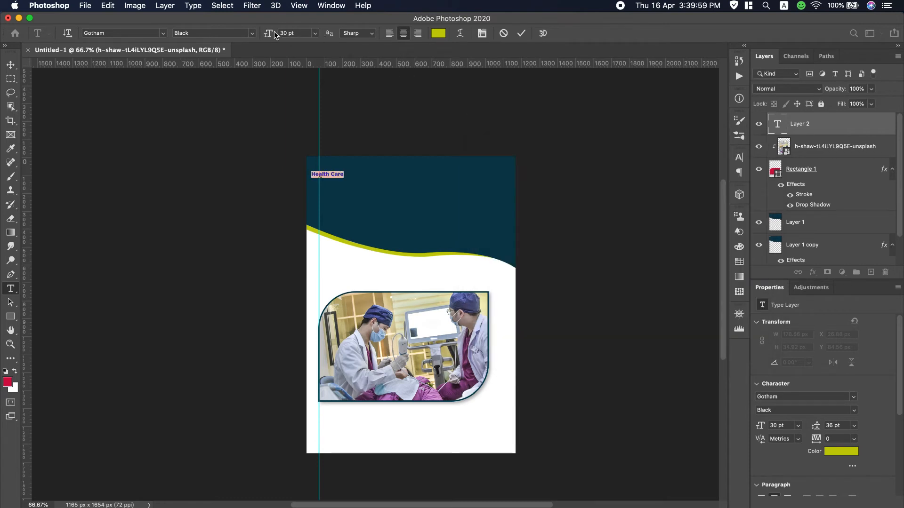
Enlarge the "Health Care" heading to 137 pt and place it with its left edge on the vertical guide, committing the text
left_click_drag(272, 35, 332, 35)
mouse_move(275, 196)
left_mouse_down()
mouse_move(339, 201)
mouse_move(343, 209)
left_mouse_up()
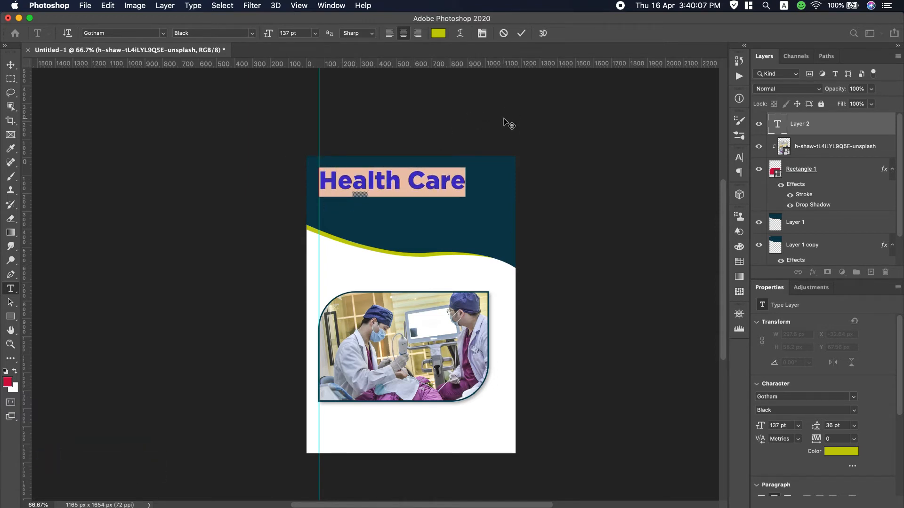
left_click(521, 33)
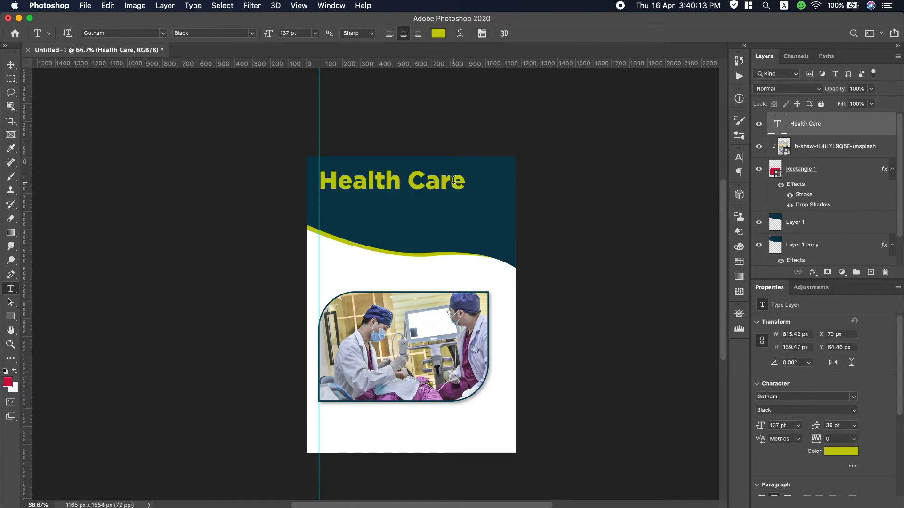
Duplicate the heading just below itself and replace the copy's text with "Visit Our Health Care Clinic" from the notes
scroll(692, 1, "down", 3)
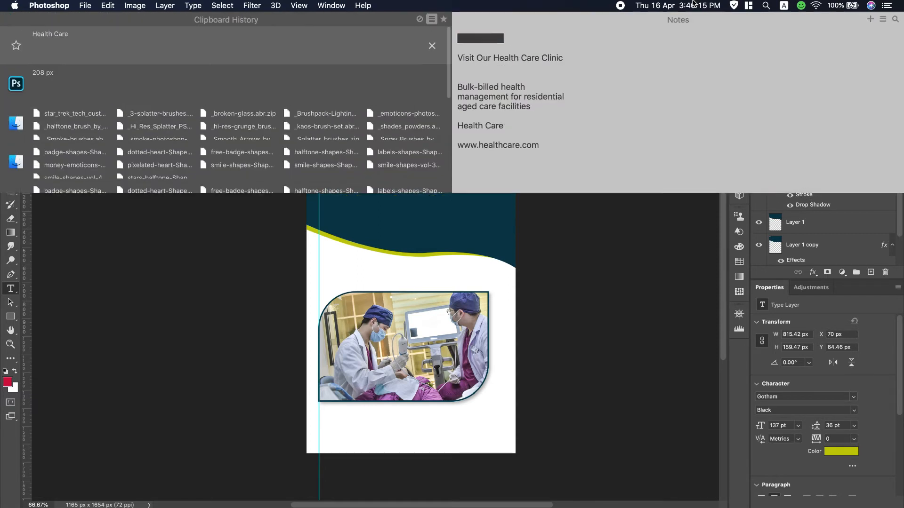
left_click_drag(572, 61, 450, 56)
key("super+c")
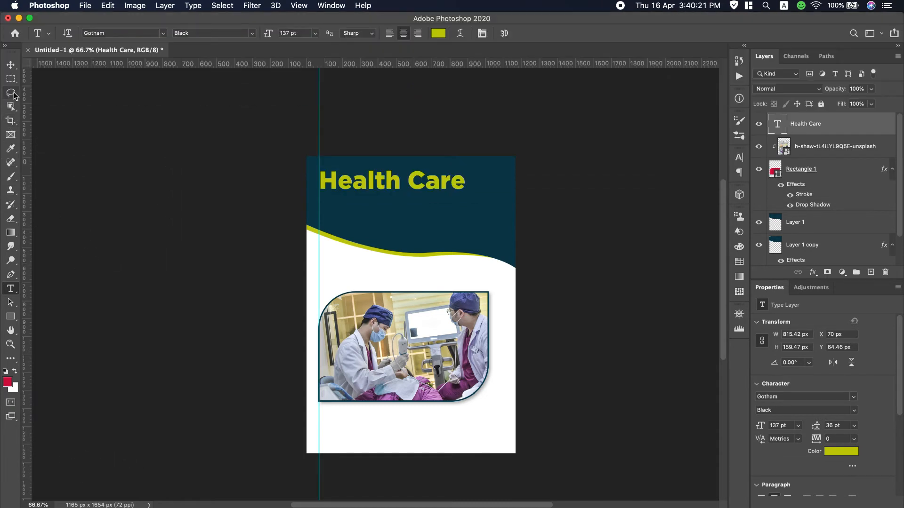
left_click(11, 65)
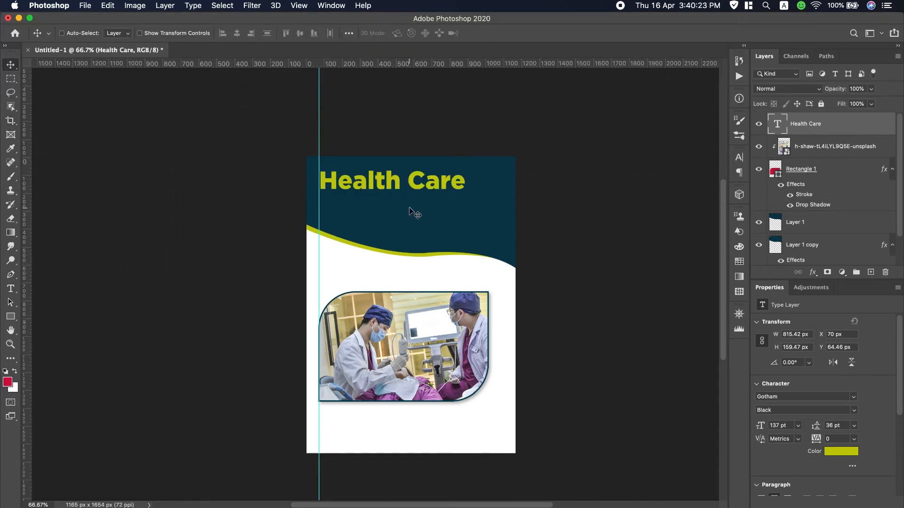
left_click_drag(379, 191, 379, 205)
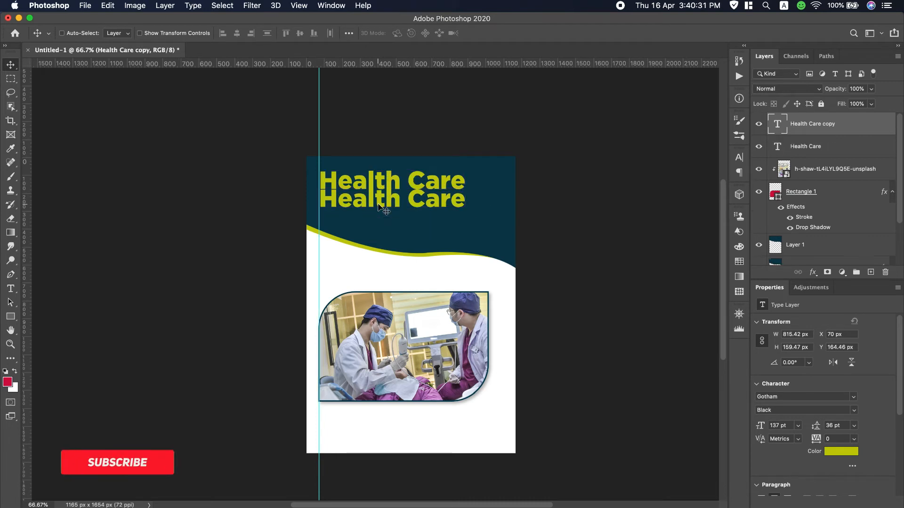
double_click(379, 203)
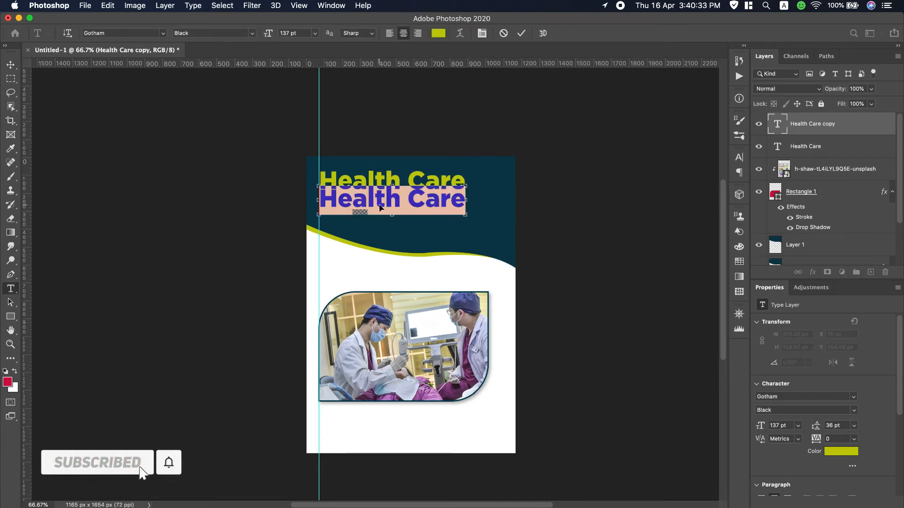
key("super+v")
Set the "Visit Our Health Care Clinic" line to 69 pt Gotham Light and align its left edge to the guide
key("super+a")
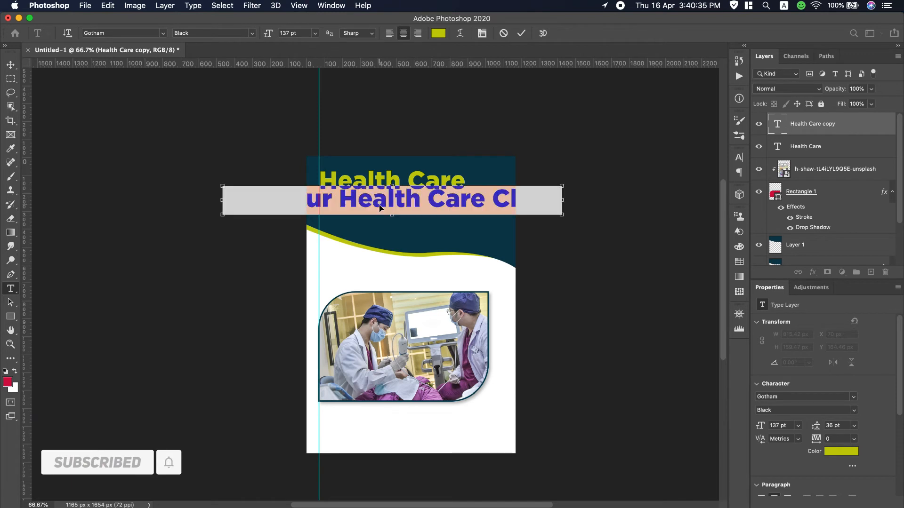
left_click_drag(267, 34, 229, 34)
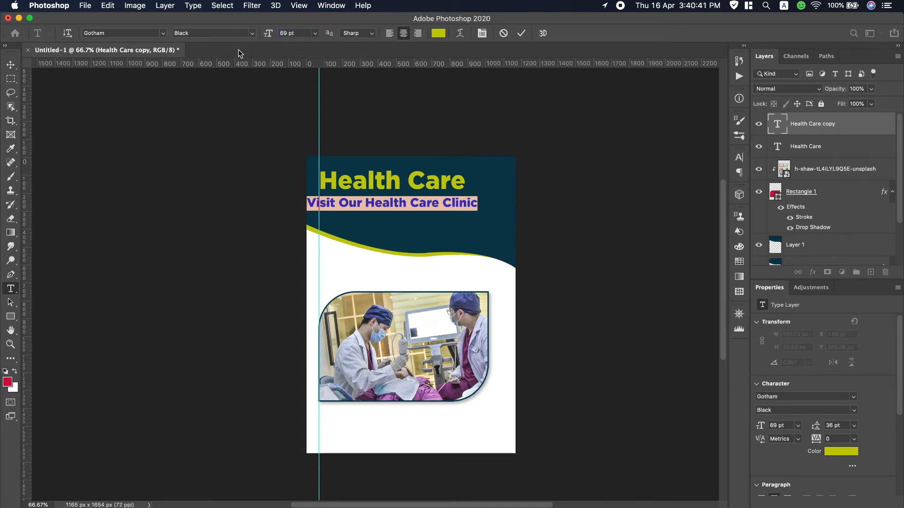
left_click(250, 34)
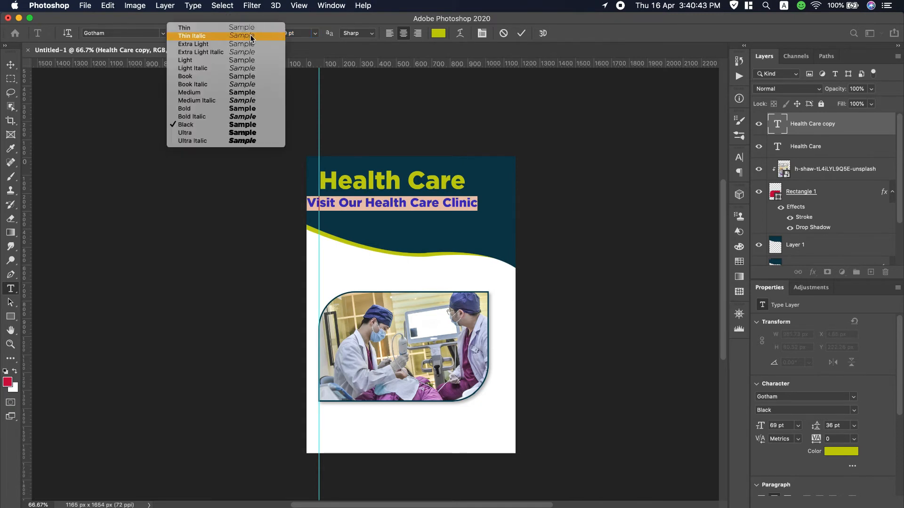
left_click(207, 59)
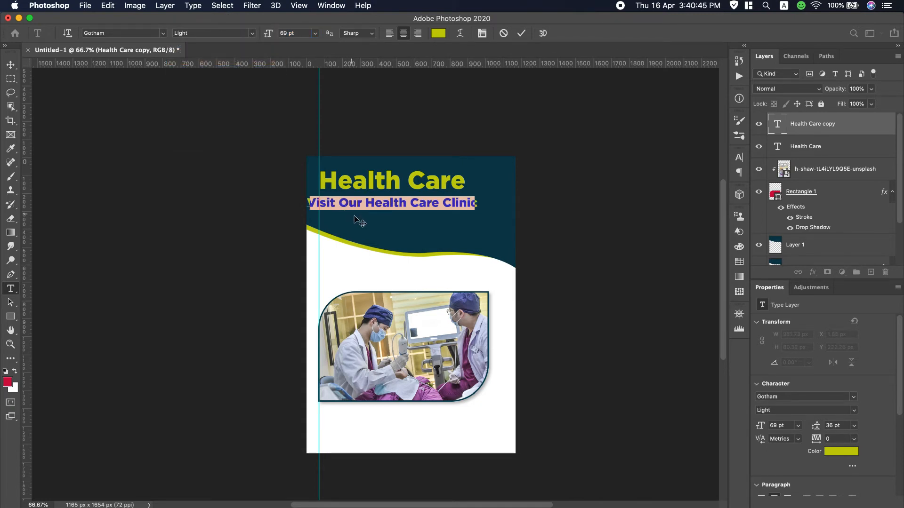
left_click_drag(356, 219, 368, 216)
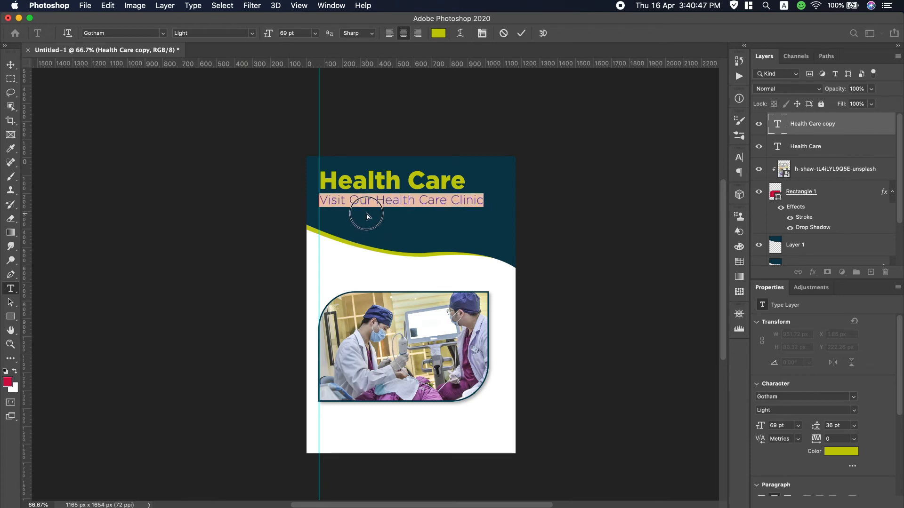
Color the "Visit Our Health Care Clinic" line white (ffffff)
left_click(430, 37)
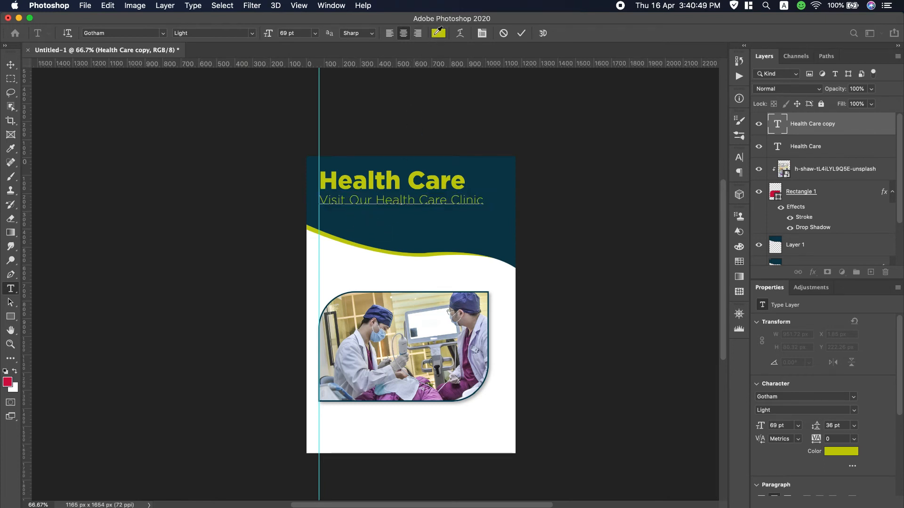
left_click_drag(504, 207, 463, 133)
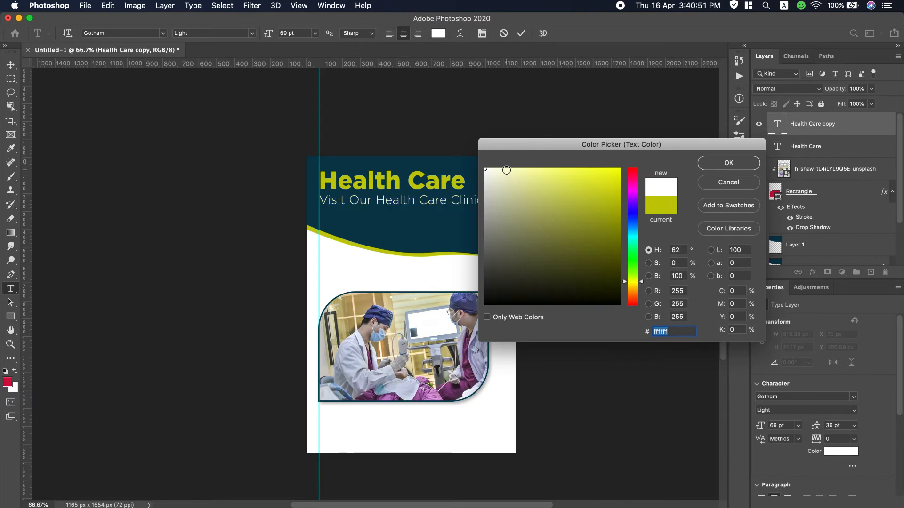
left_click(728, 163)
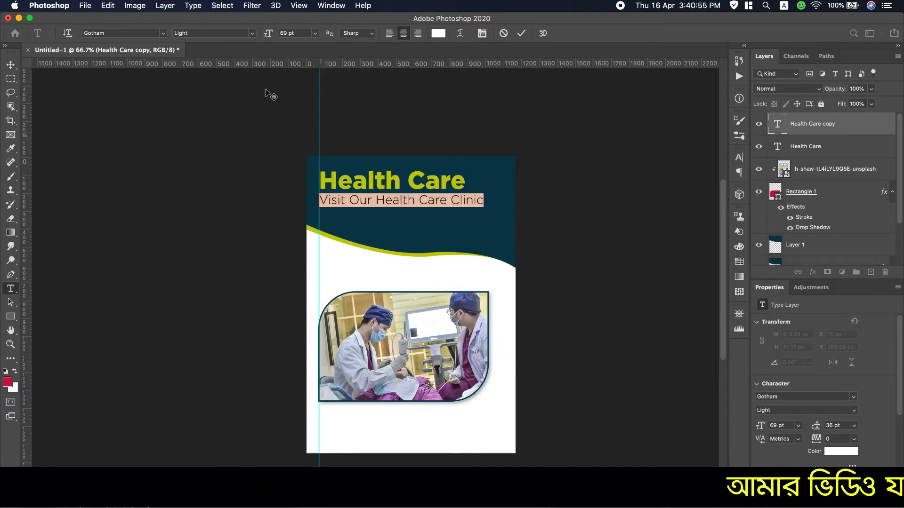
Change the subheading's font style to Book and reduce its size to 60 pt
left_click(212, 33)
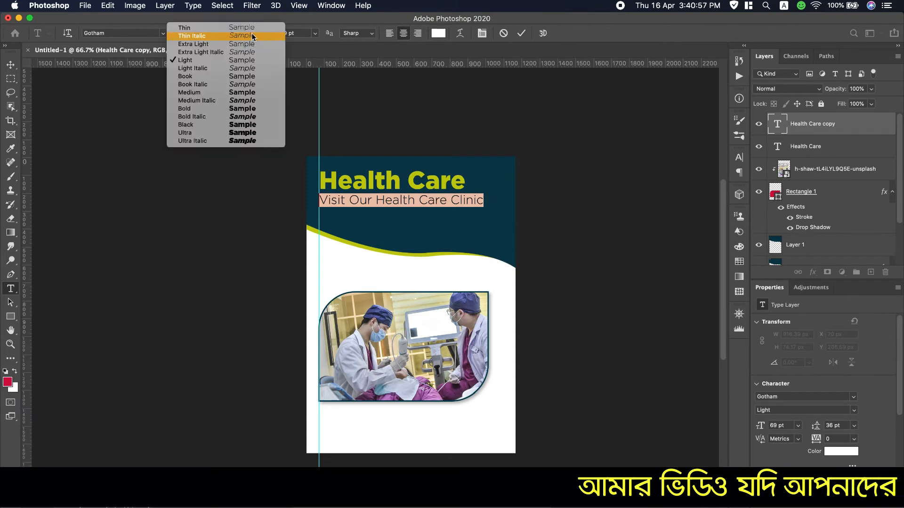
left_click(214, 77)
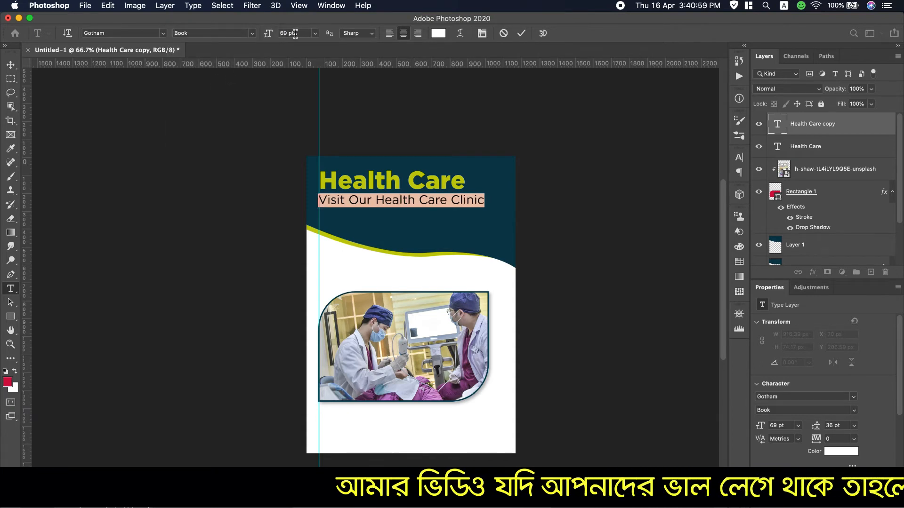
left_click(294, 33)
key("Down")
key("Down")
key("Down")
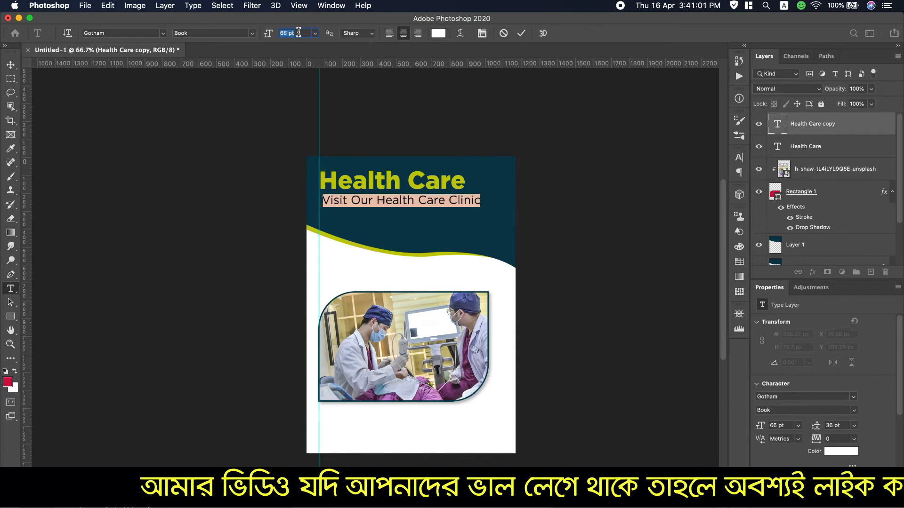
key("Down")
key("Down")
key("Down")
key("Down")
key("Down")
key("Down")
Move the subheading flush with the guide directly beneath the "Health Care" heading and commit the text
left_click_drag(386, 216, 372, 212)
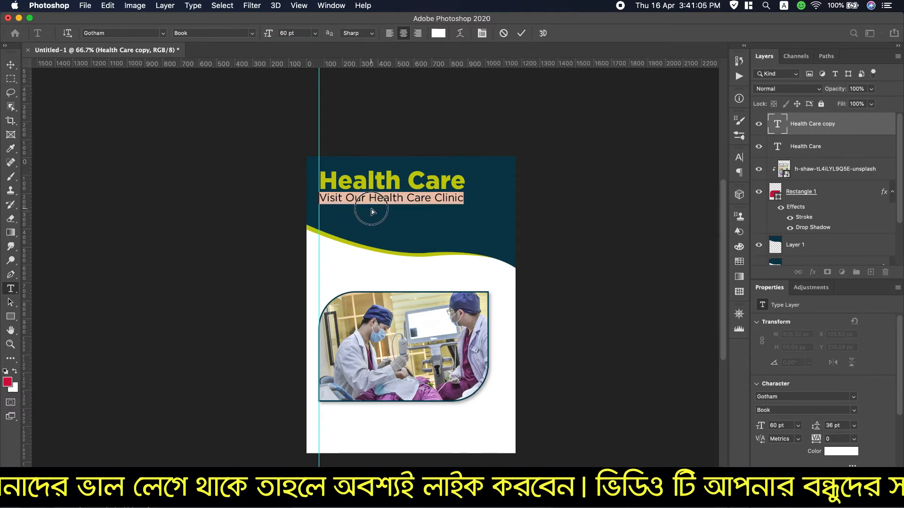
left_click(522, 33)
key("v")
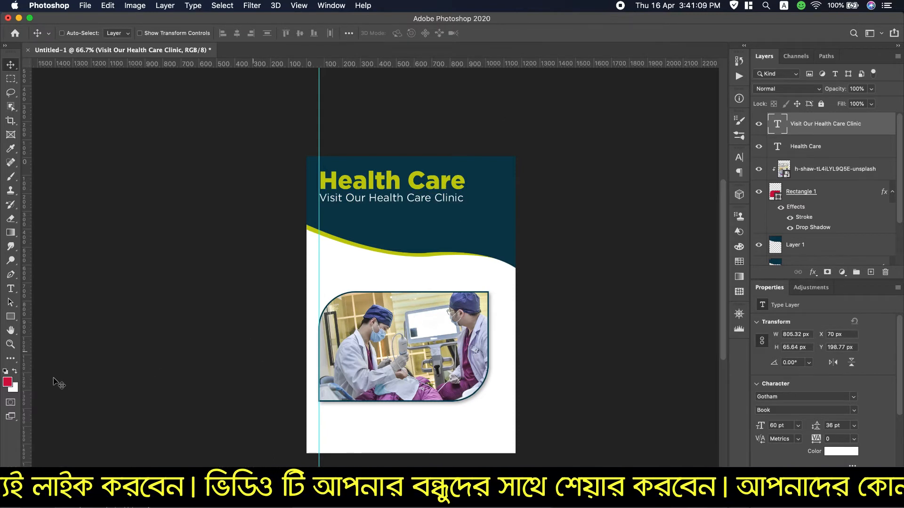
Draw a rectangle about 1256 × 160 px across the flyer's bottom edge and fill it with the yellow-green accent color
left_click(10, 316)
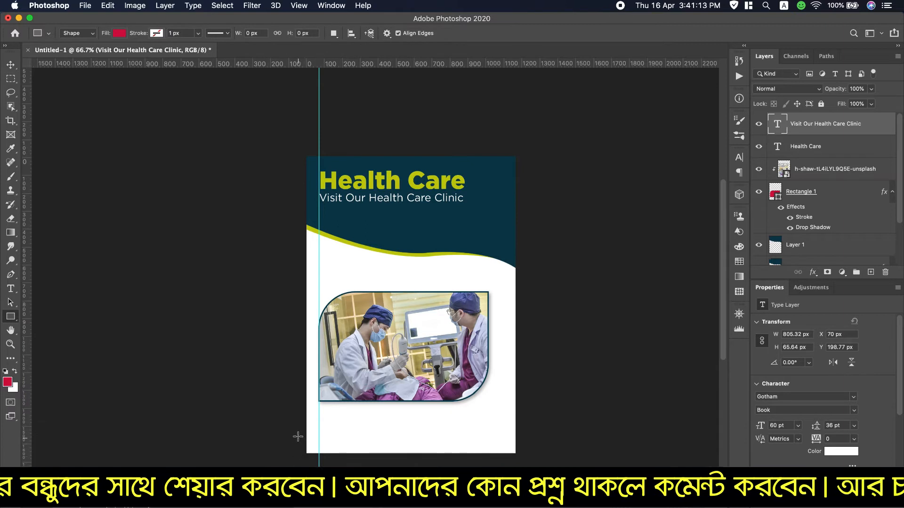
left_click_drag(296, 437, 520, 463)
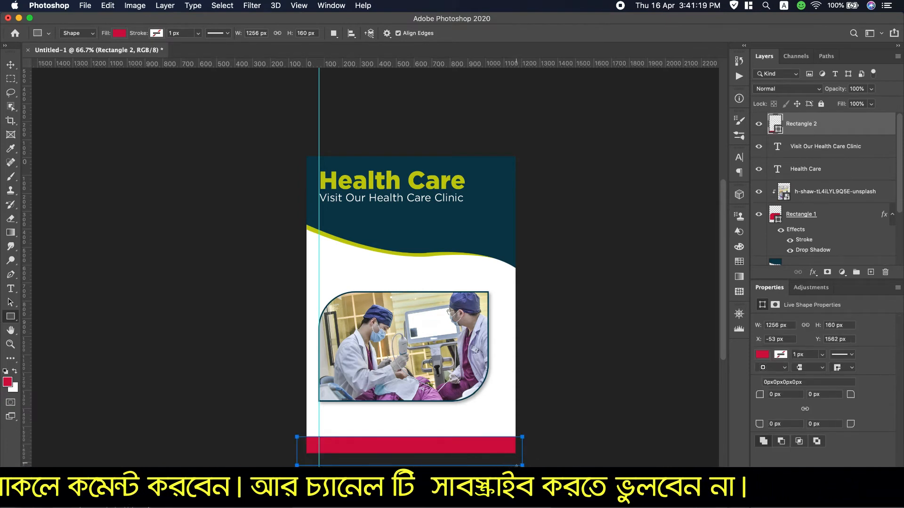
left_click(762, 355)
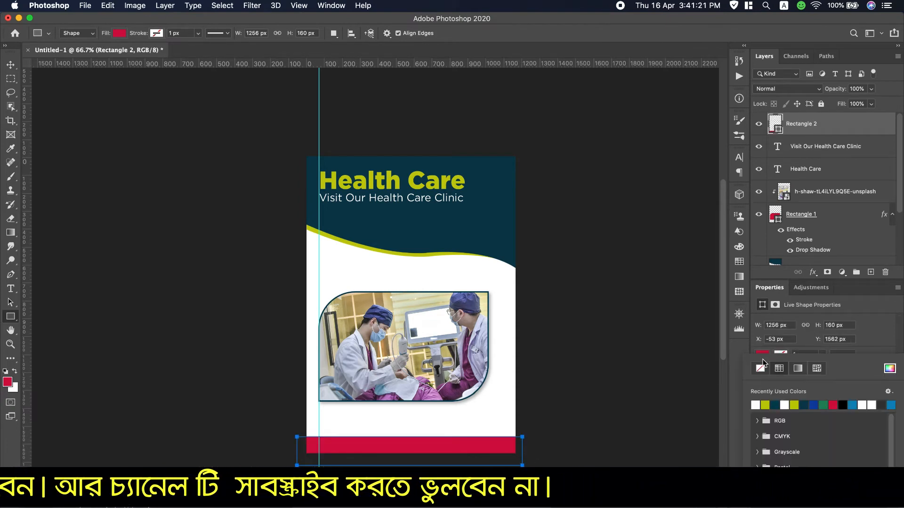
left_click(766, 404)
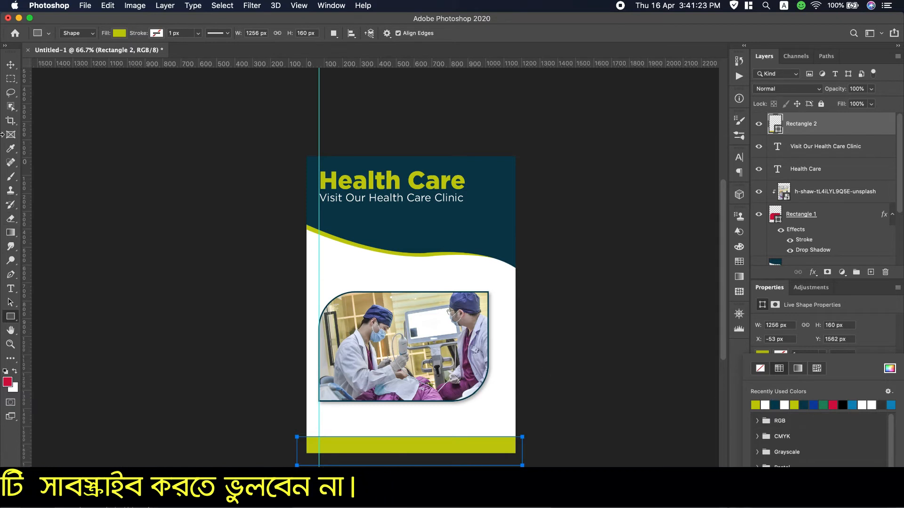
Nudge the bottom yellow-green bar up 16 px to a Y position of 1546 px
left_click(11, 66)
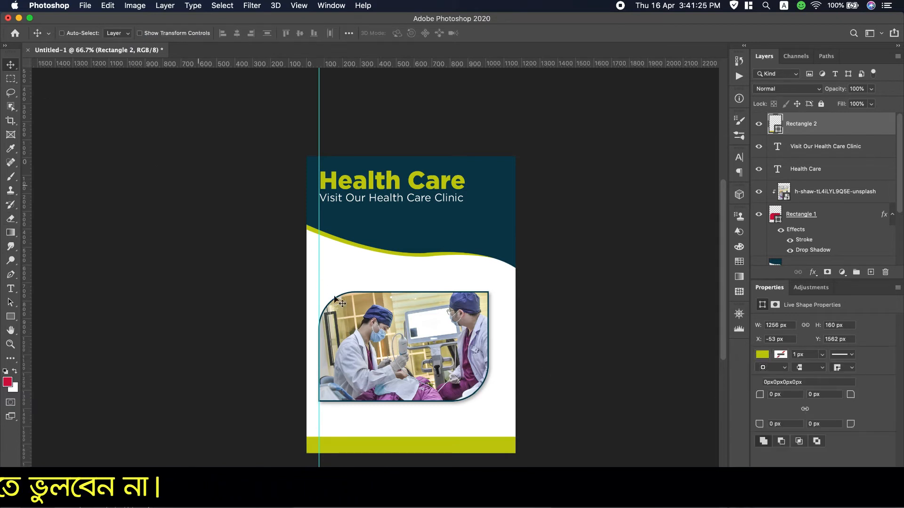
key("Up")
key("Up")
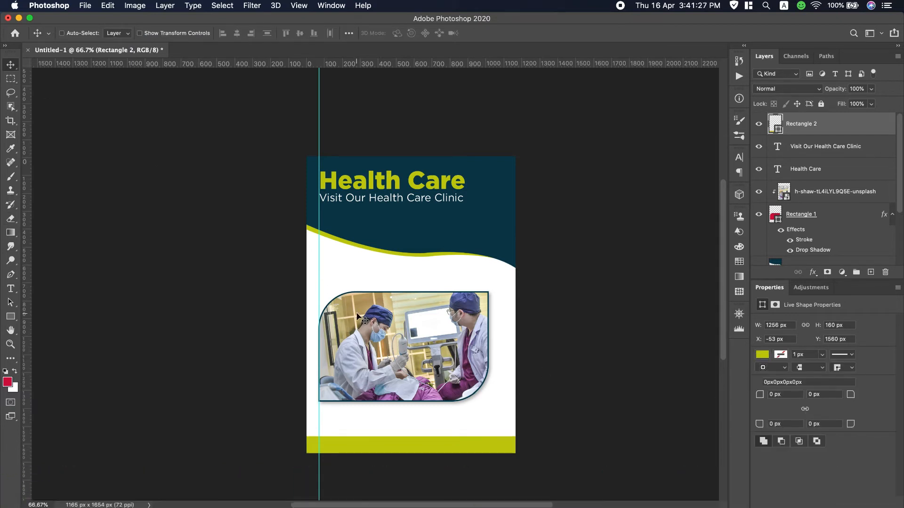
key("Up")
key("Up")
key("Up")
key("Up")
key("Up")
key("Up")
key("Up")
key("Up")
key("Up")
key("Up")
key("Up")
key("Up")
key("Up")
key("Up")
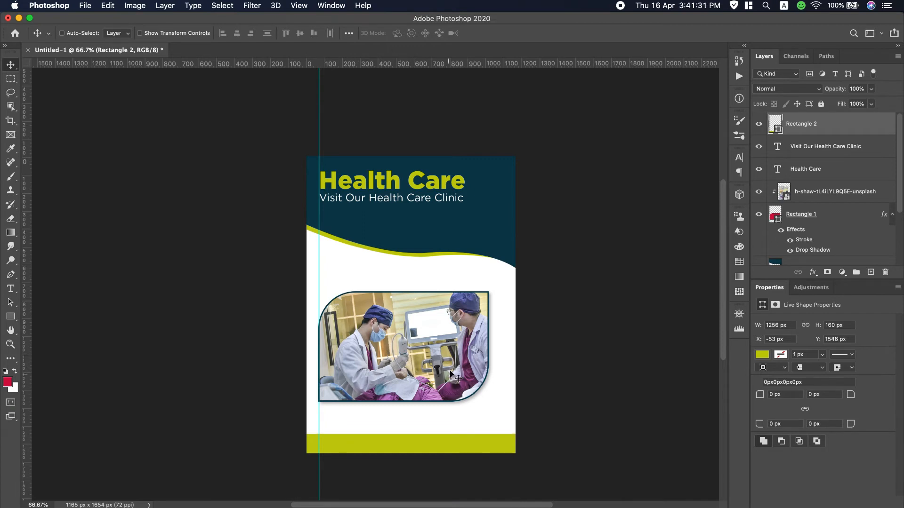
Give the bottom bar a drop shadow at 36% opacity and a -89° angle, with global light turned off
double_click(866, 132)
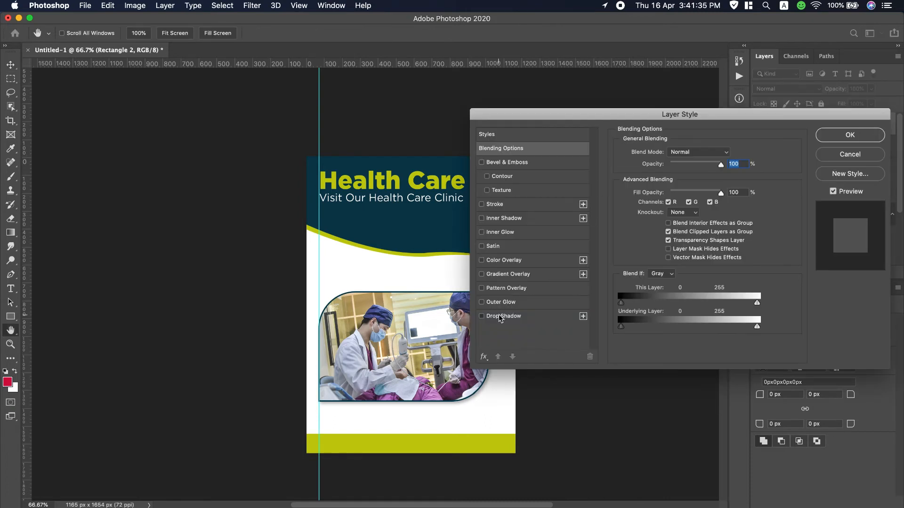
left_click(500, 316)
left_click(709, 184)
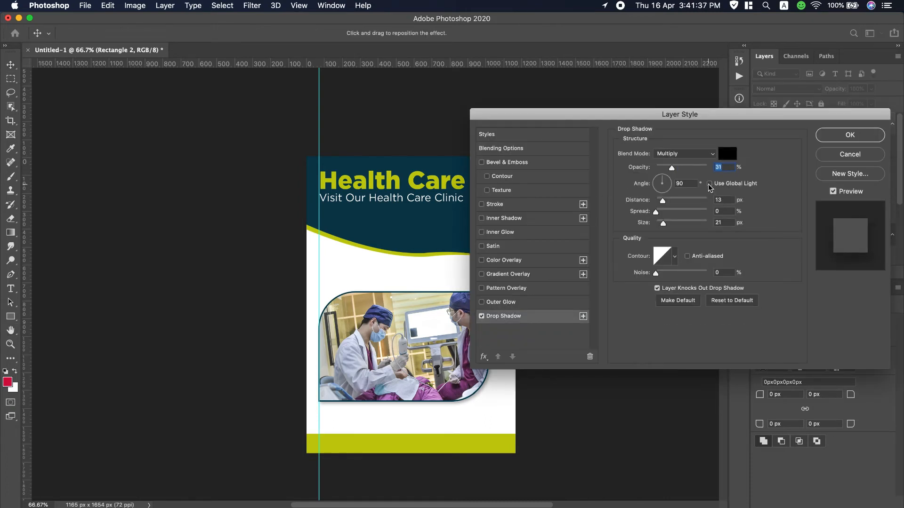
left_click(662, 194)
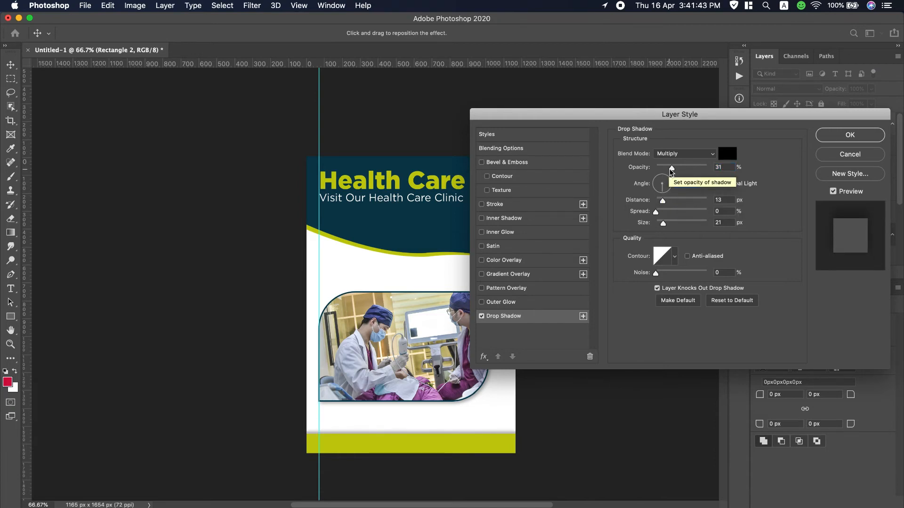
left_click_drag(672, 172, 674, 171)
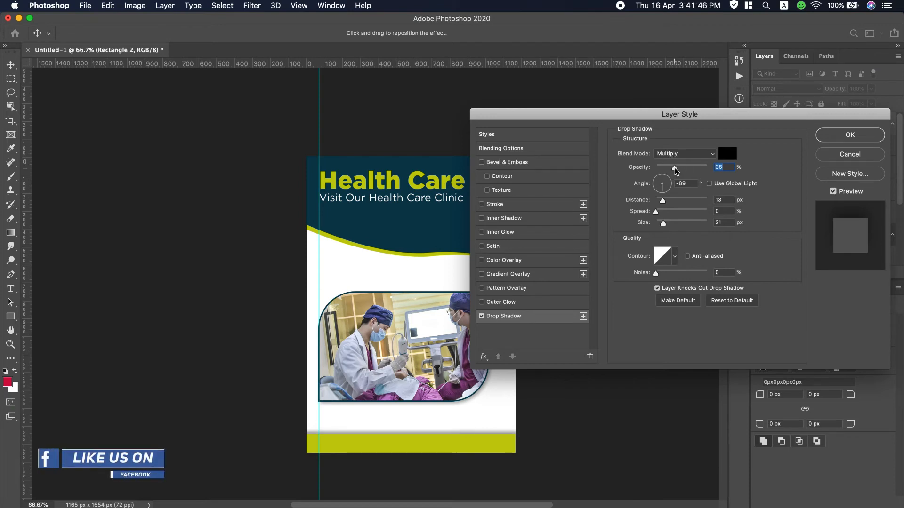
left_click(850, 136)
Copy the three-line "Bulk-billed health management for residential aged care facilities" text from the notes and paste it as new text above the photo
scroll(633, 2, "down", 2)
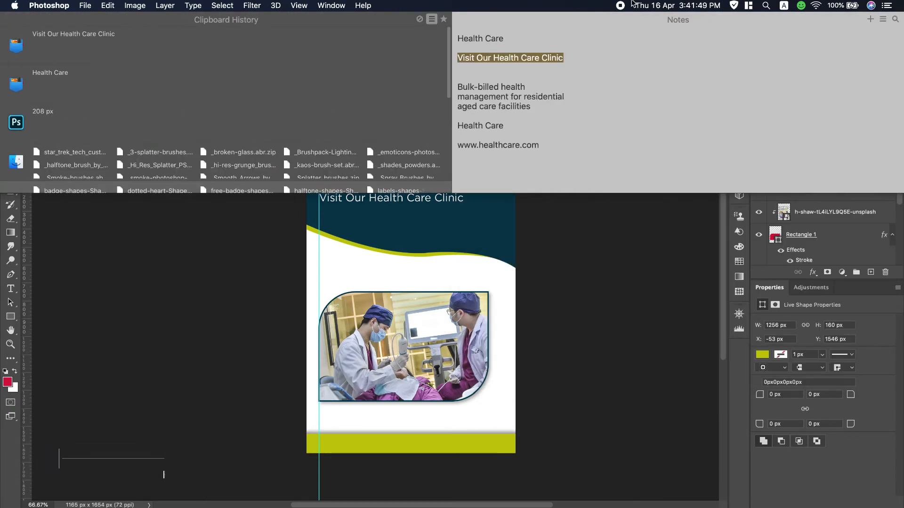
left_click_drag(457, 86, 531, 106)
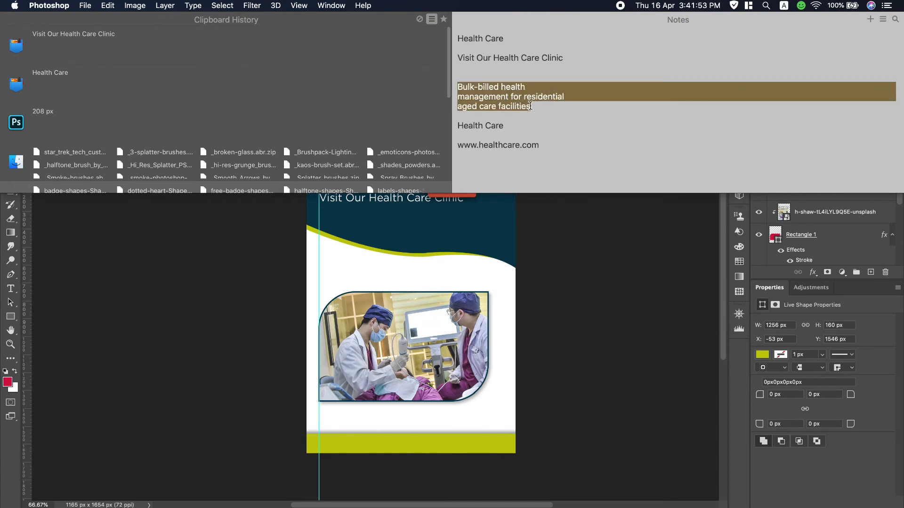
key("super+c")
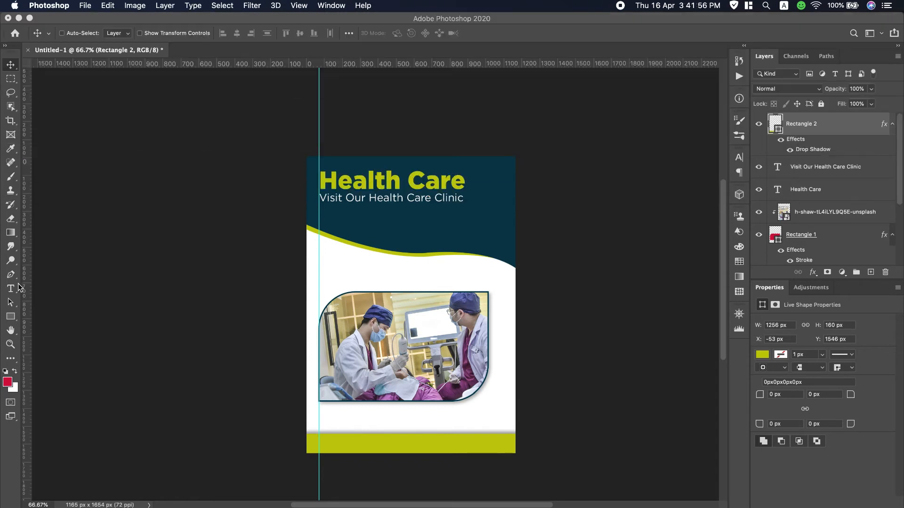
left_click(14, 289)
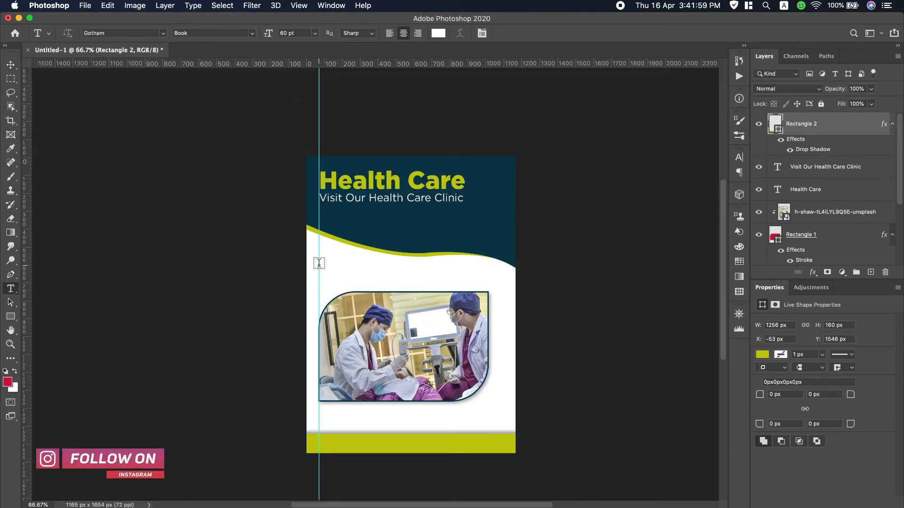
left_click(319, 263)
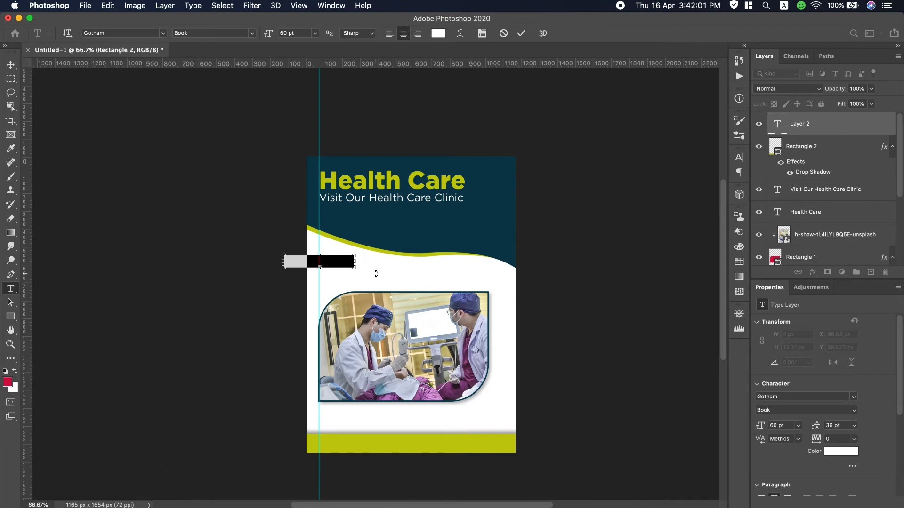
key("super+v")
key("super+a")
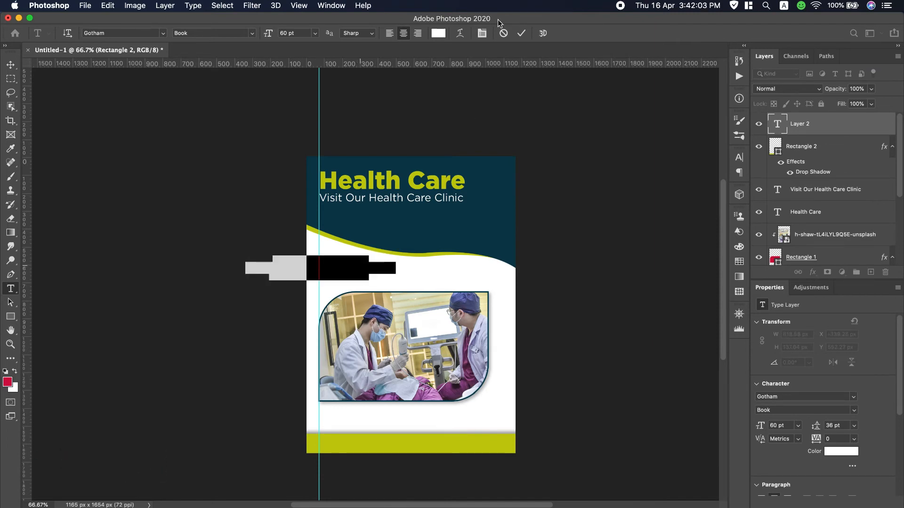
Color the pasted "Bulk-billed health" text the header's dark teal (083a4f) and left-align its lines
left_click(438, 34)
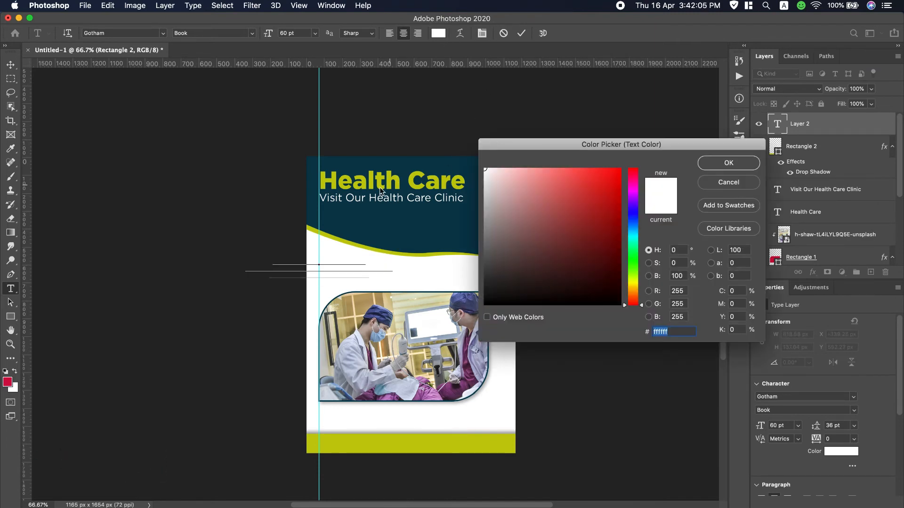
left_click(410, 171)
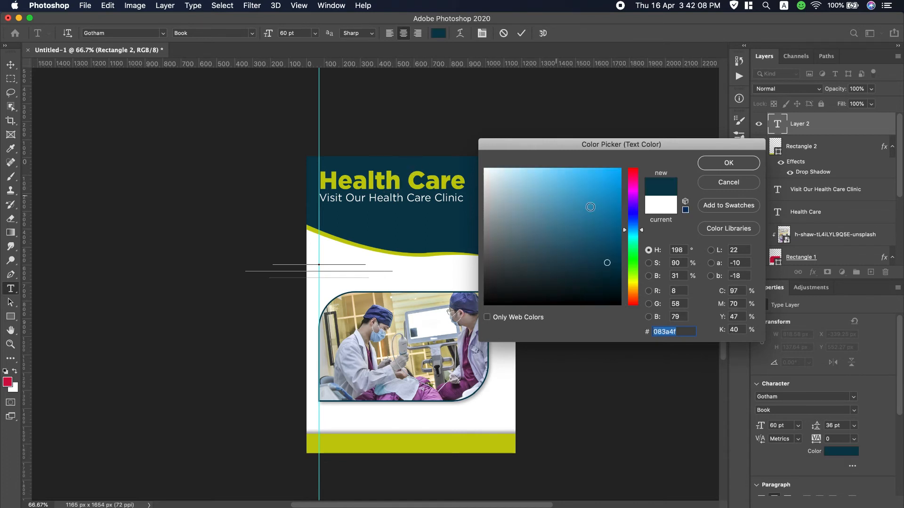
left_click(730, 169)
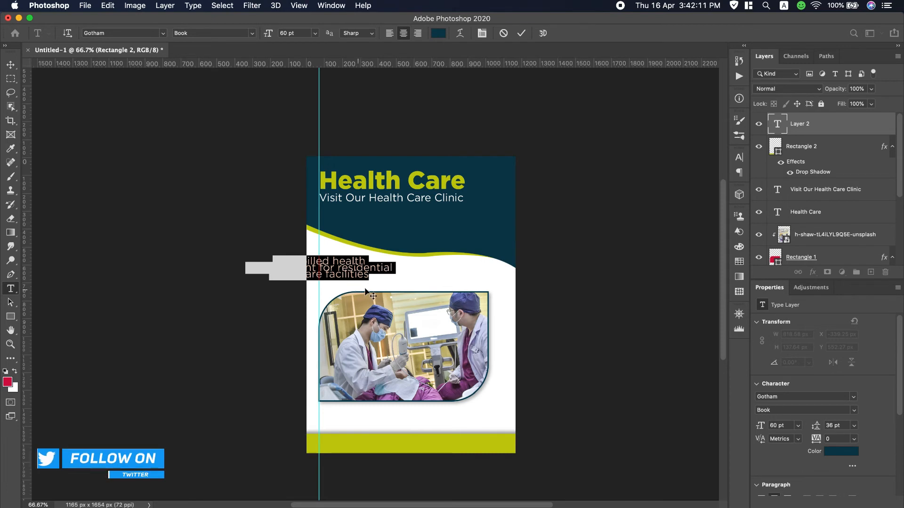
left_click_drag(372, 293, 445, 295)
left_click(391, 35)
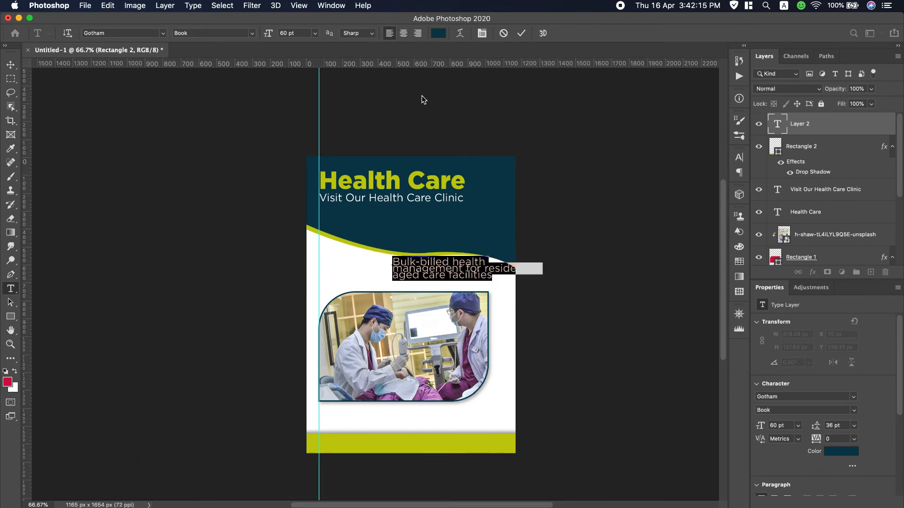
Reduce the "Bulk-billed health" text to 54 pt and set its leading to Auto
left_click(297, 33)
key("Down")
key("Down")
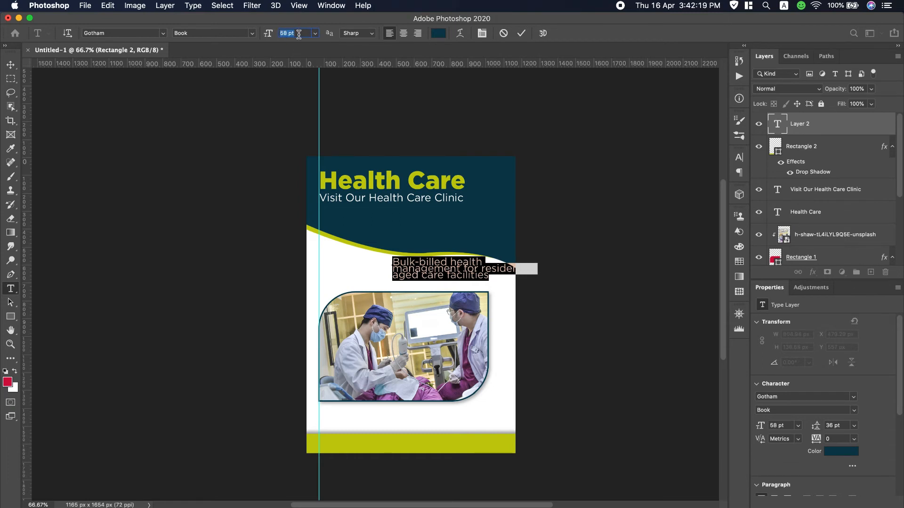
key("Down")
key("Down")
key("Down")
key("Down")
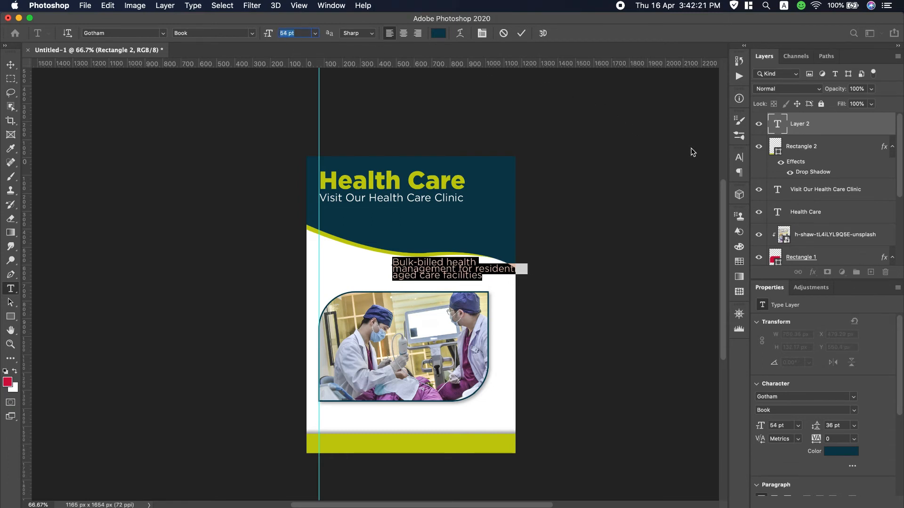
left_click(739, 158)
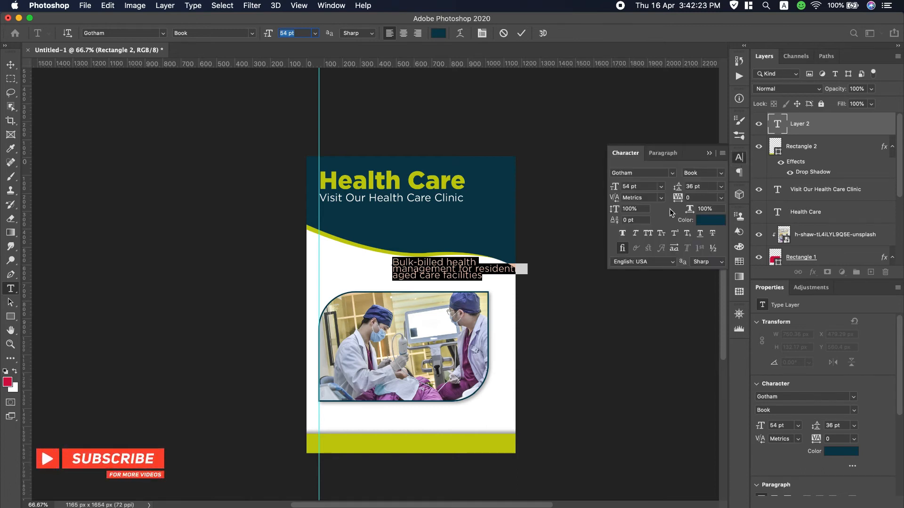
left_click(702, 186)
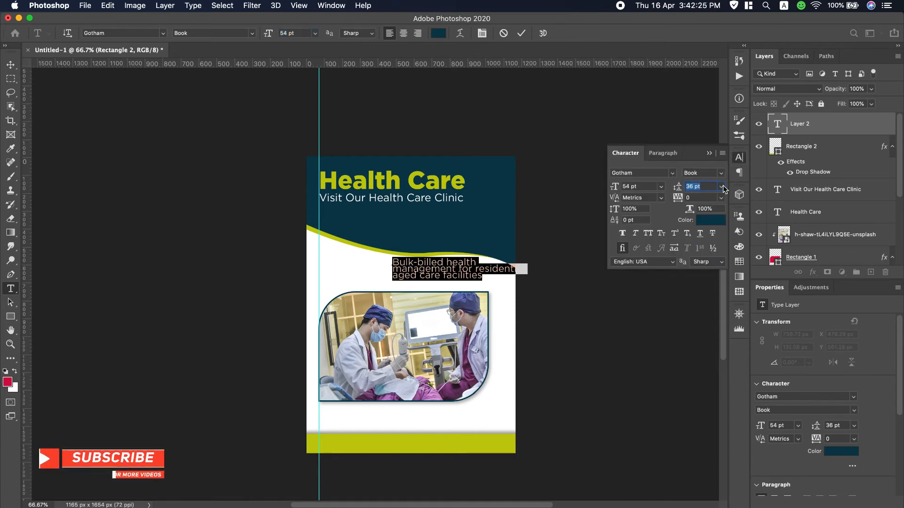
left_click(721, 187)
left_click(706, 196)
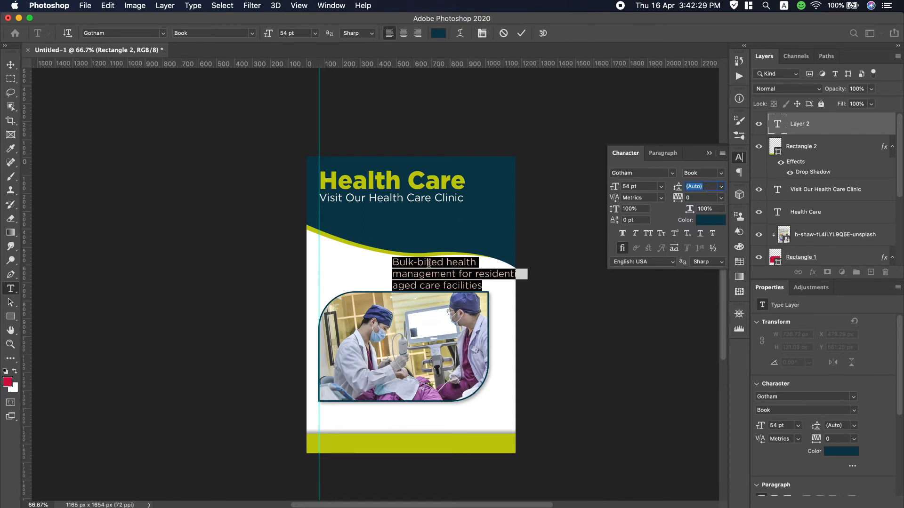
Set the "Bulk-billed health" text's font size to 48 pt
left_click(641, 187)
key("Down")
key("Down")
key("Down")
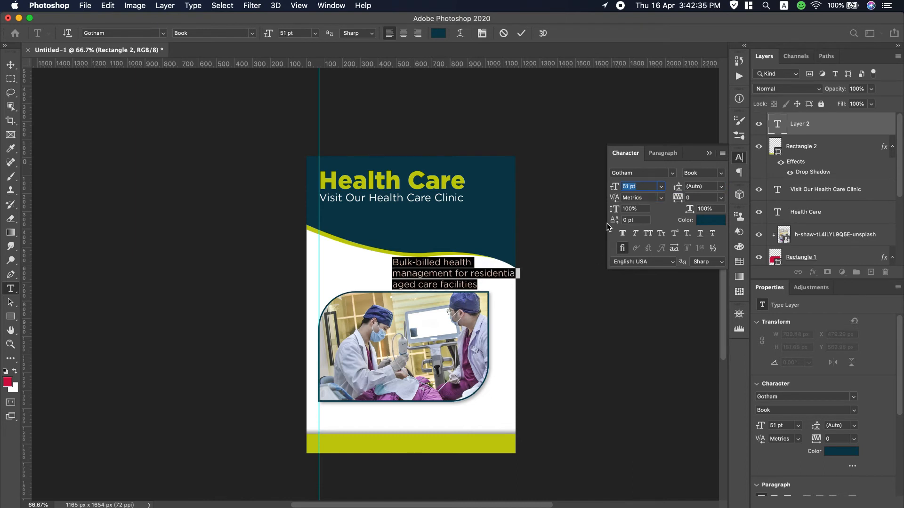
key("Down")
key("Down")
key("Down")
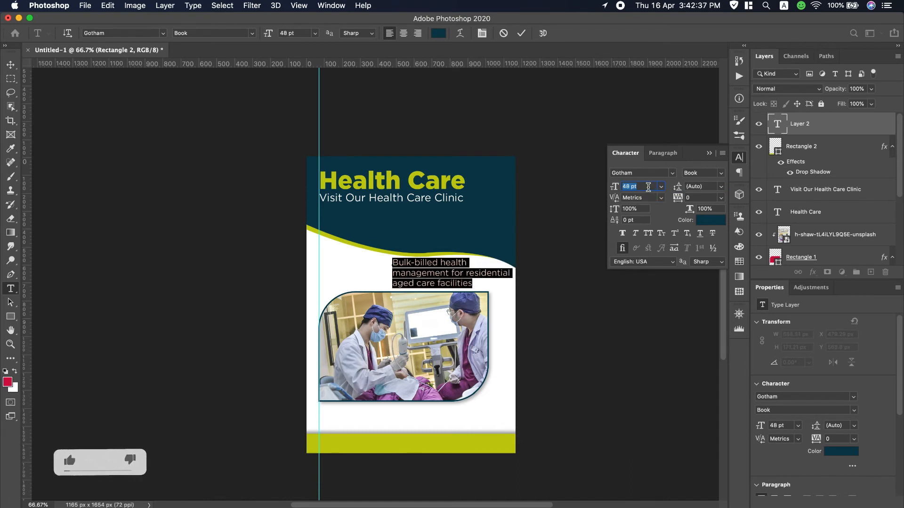
Set the paragraph's leading to 47 pt and move the text beside the vertical guide, just above the photo
left_click(706, 188)
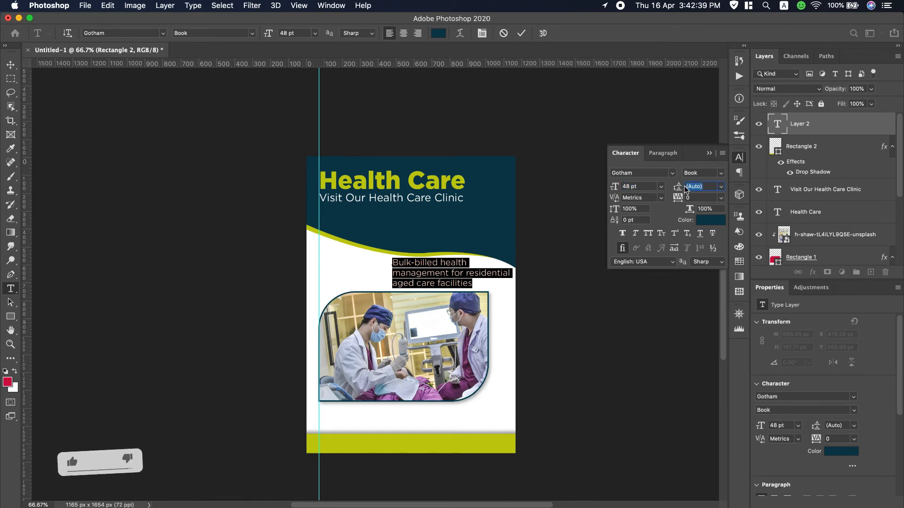
left_click_drag(681, 187, 673, 188)
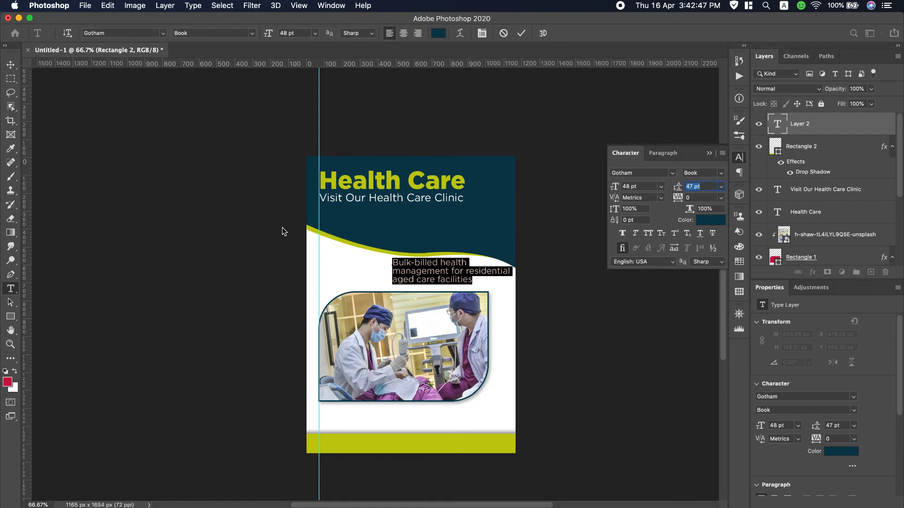
left_click(10, 64)
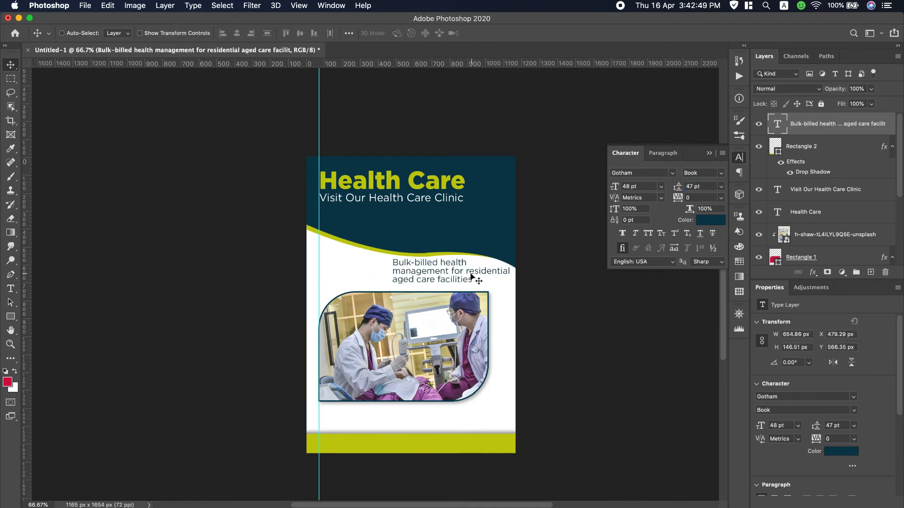
mouse_move(471, 276)
left_mouse_down()
mouse_move(383, 269)
mouse_move(383, 284)
mouse_move(385, 278)
left_mouse_up()
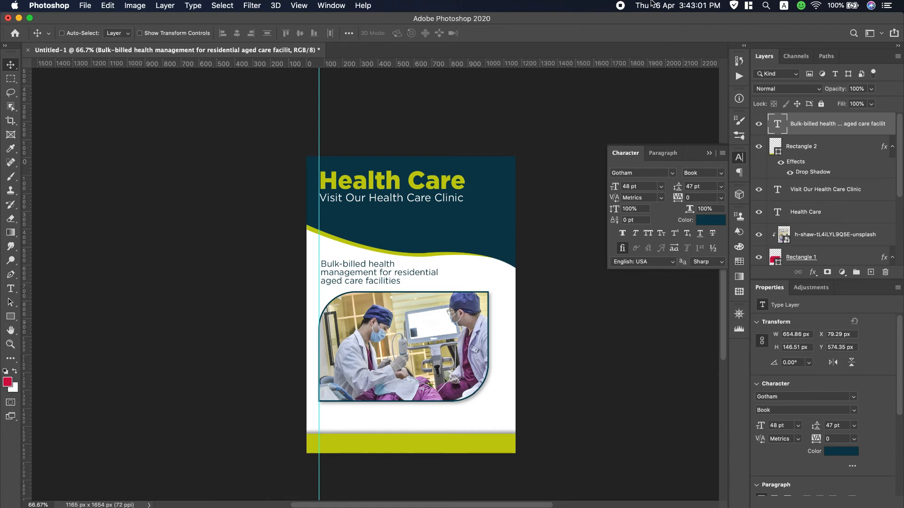
Copy the second "Health Care" line from the notes and add it as new text between the photo and the footer bar
scroll(665, 3, "down", 2)
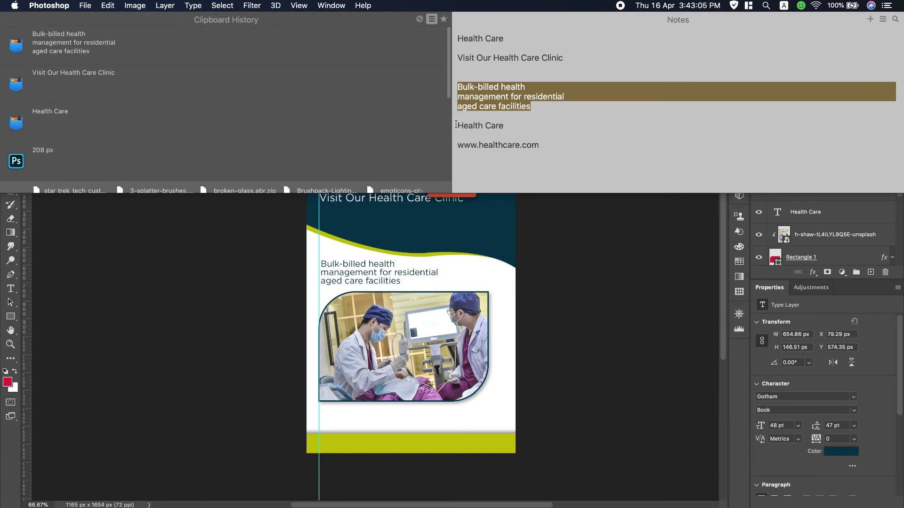
left_click_drag(459, 125, 506, 126)
right_click(488, 127)
left_click(523, 188)
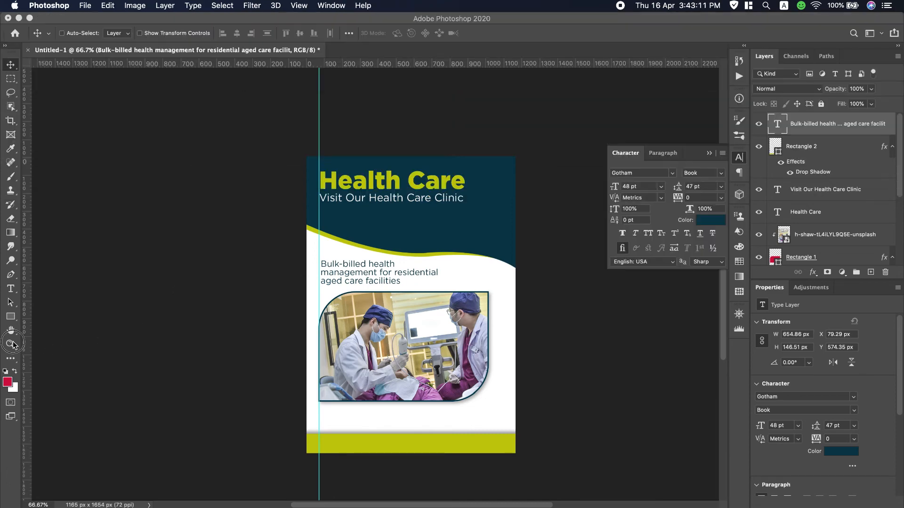
double_click(11, 344)
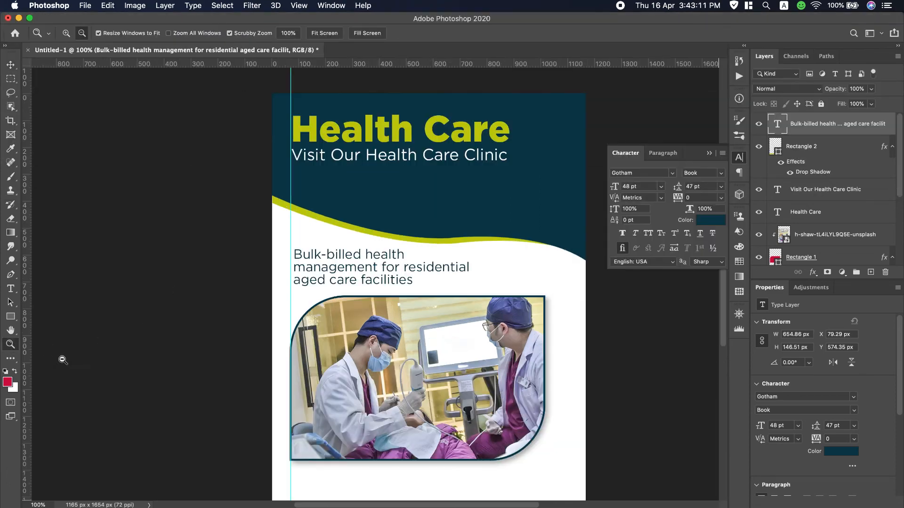
scroll(469, 411, "down", 5)
scroll(469, 412, "down", 1)
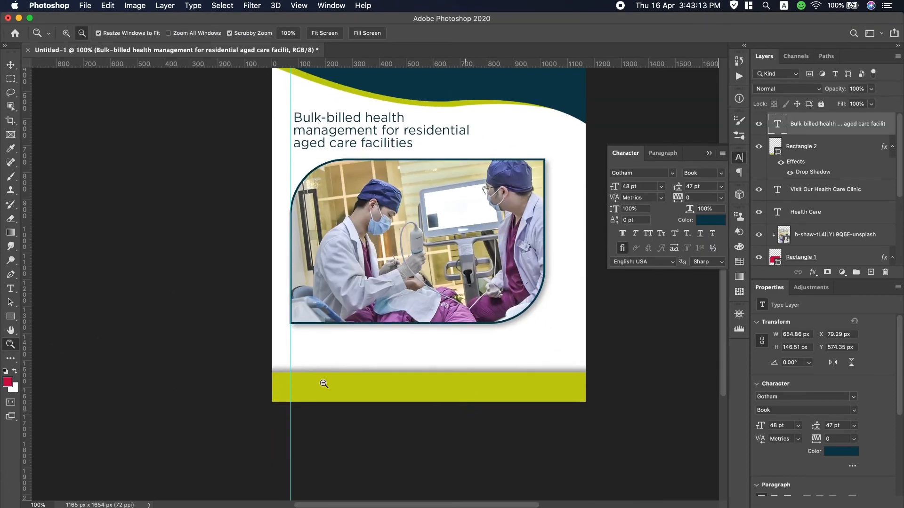
left_click(12, 290)
left_click(363, 352)
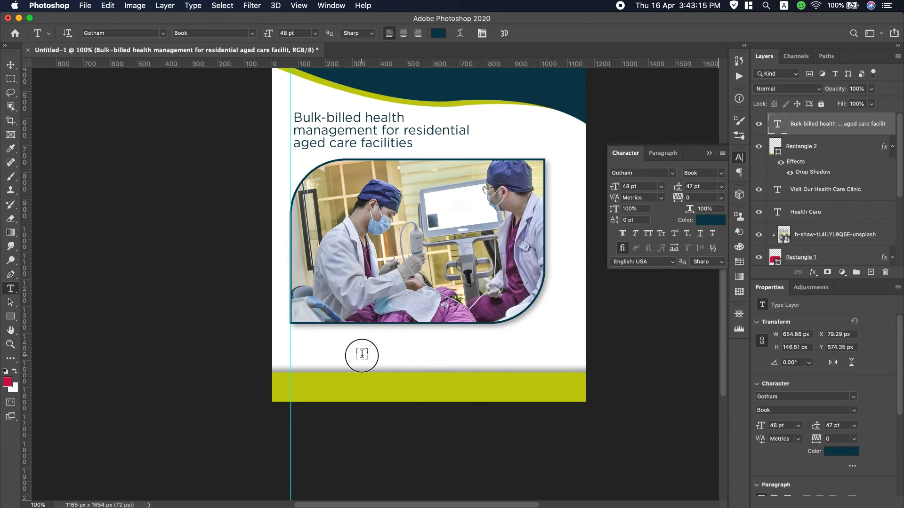
type("Health Care")
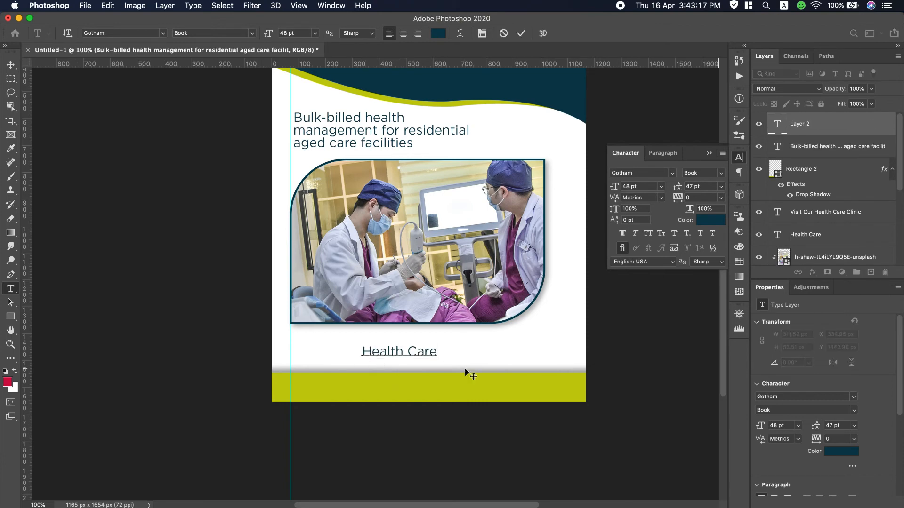
Format the new "Health Care" text below the photo in All Caps, Gotham Black, at 81 pt
left_click_drag(439, 351, 329, 351)
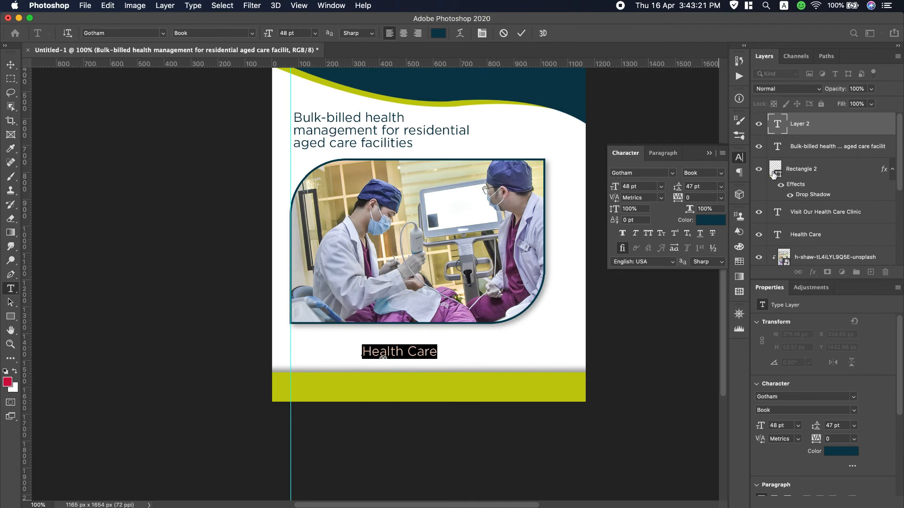
left_click(649, 234)
left_click(721, 174)
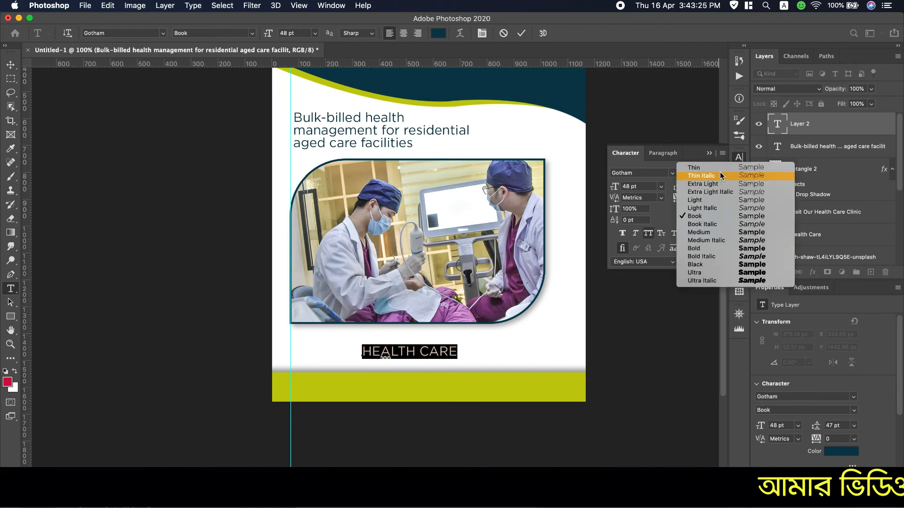
left_click(700, 264)
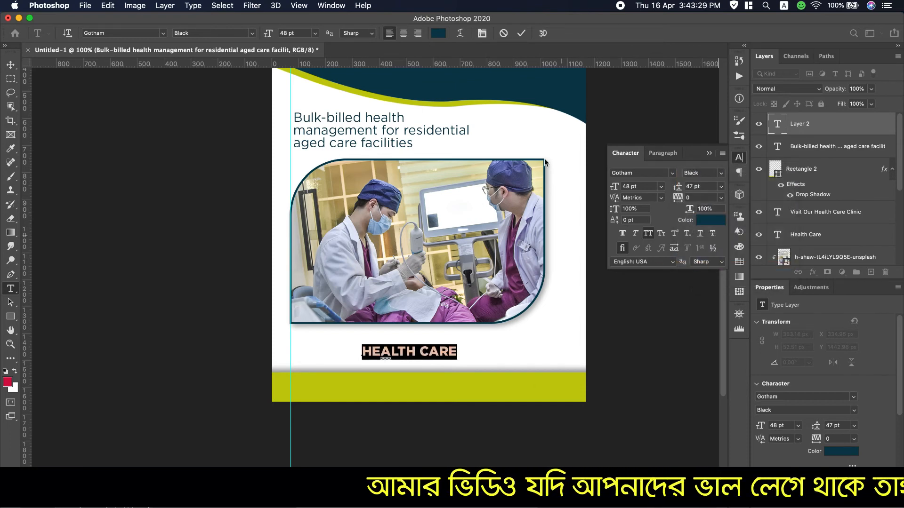
left_click_drag(614, 187, 634, 187)
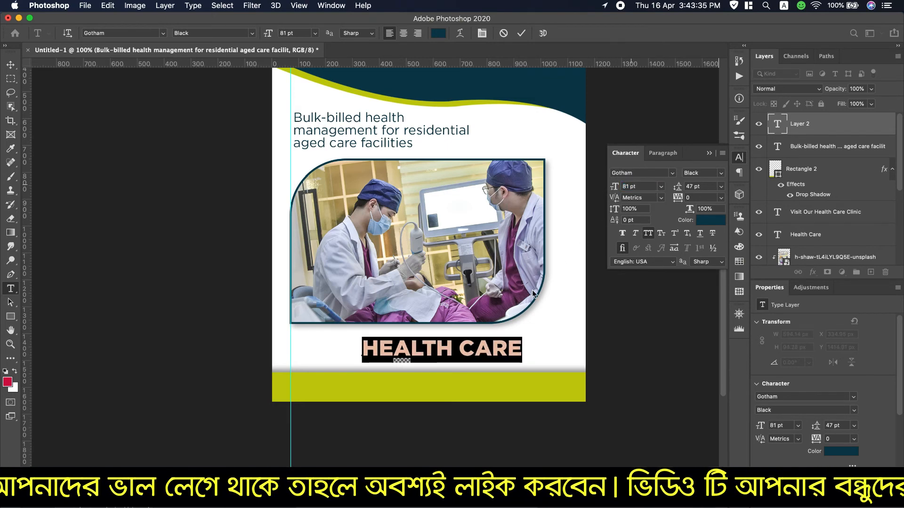
Position the "HEALTH CARE" text between the photo and footer bar, centering it horizontally on the page background
left_click_drag(471, 371, 464, 373)
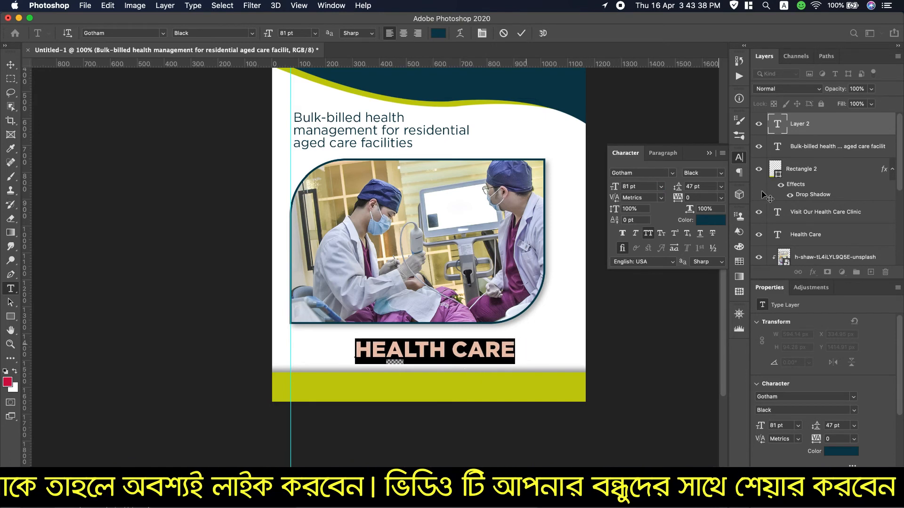
left_click(10, 65)
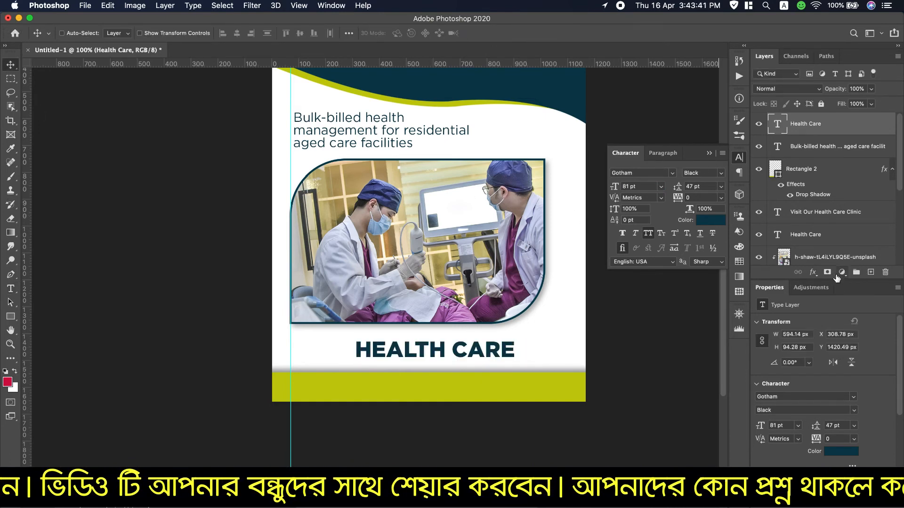
scroll(851, 228, "down", 5)
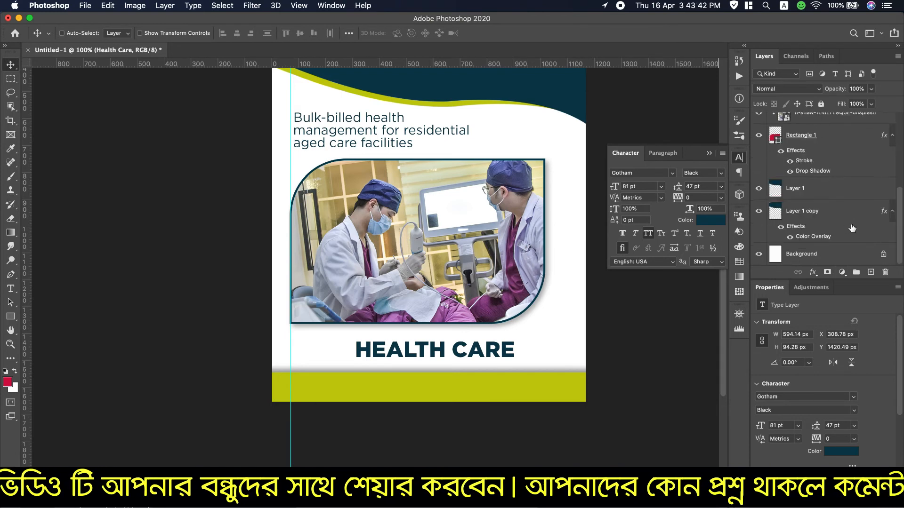
left_click(816, 255)
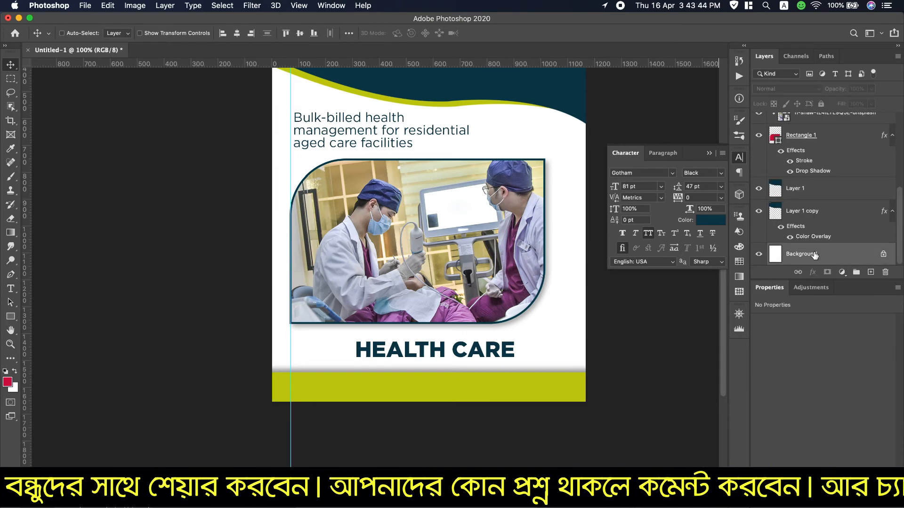
left_click(236, 34)
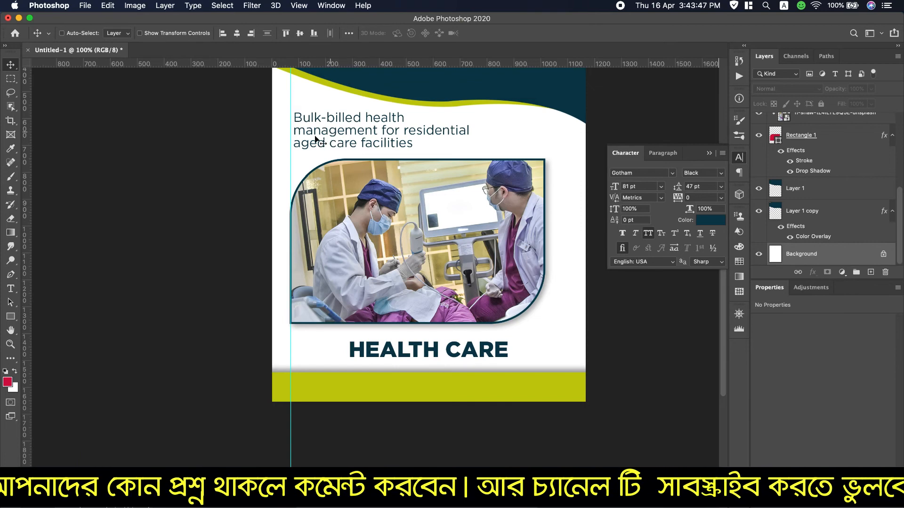
scroll(800, 198, "up", 5)
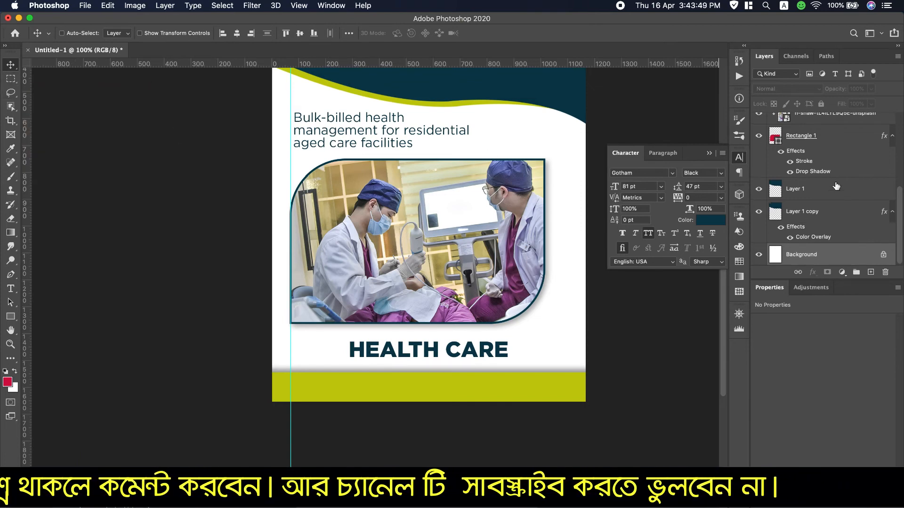
left_click(842, 125)
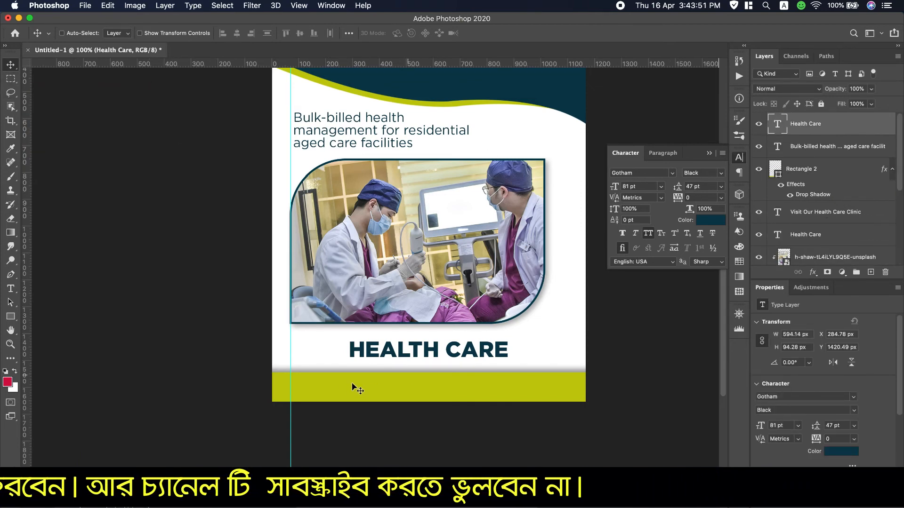
Draw a rectangle about 354 by 82 px over the word "HEALTH" below the photo and place it behind the text
left_click(10, 316)
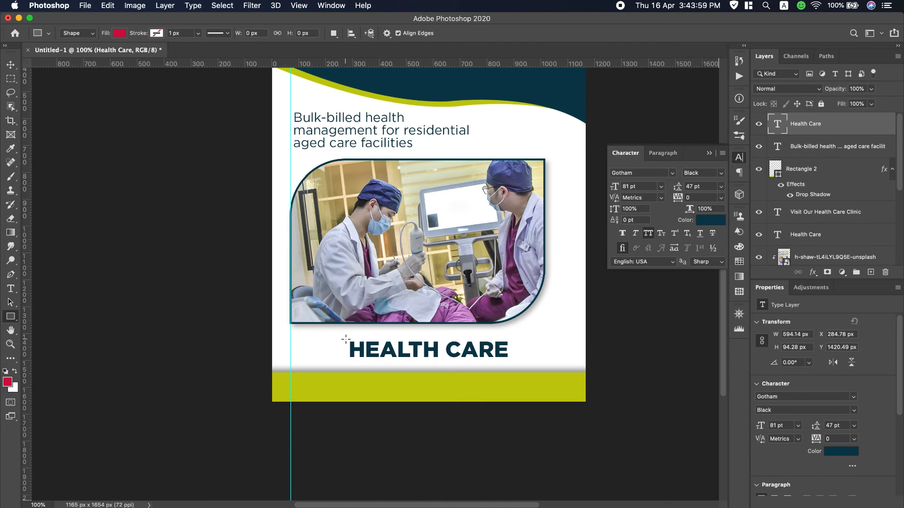
left_click_drag(346, 340, 441, 362)
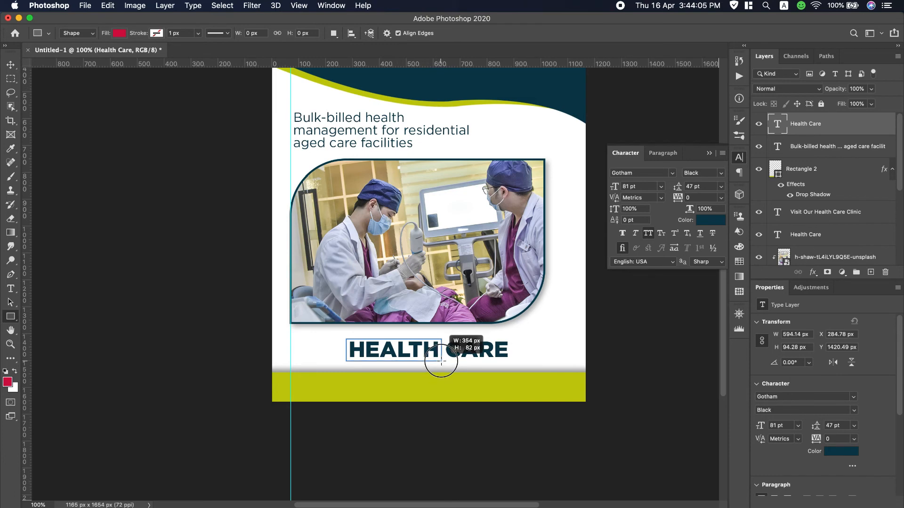
left_click_drag(441, 362, 441, 362)
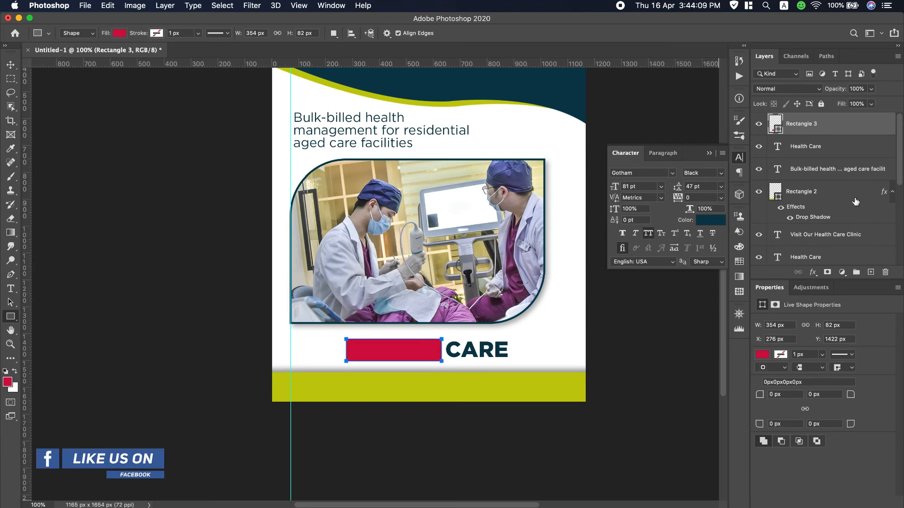
left_click_drag(839, 130, 840, 158)
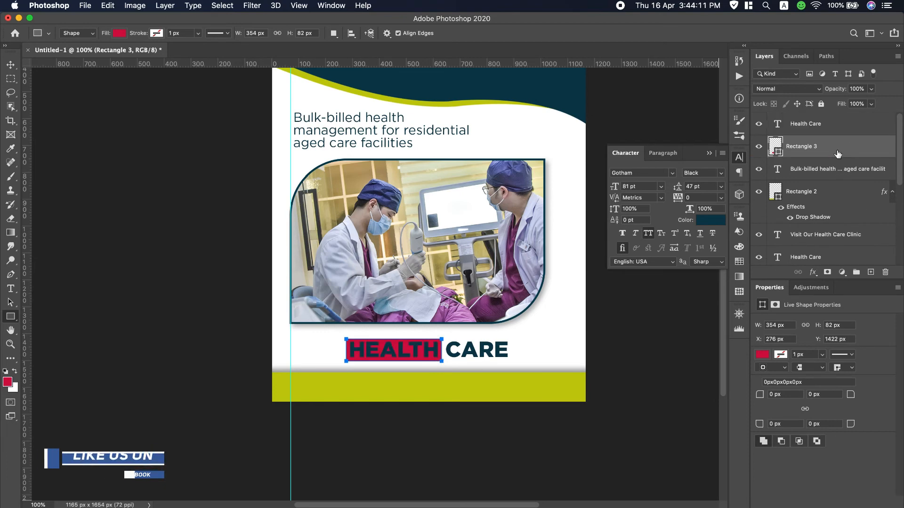
Fill the rectangle behind "HEALTH" with the flyer's yellow-green (c3ca0a)
double_click(774, 148)
scroll(480, 399, "up", 5)
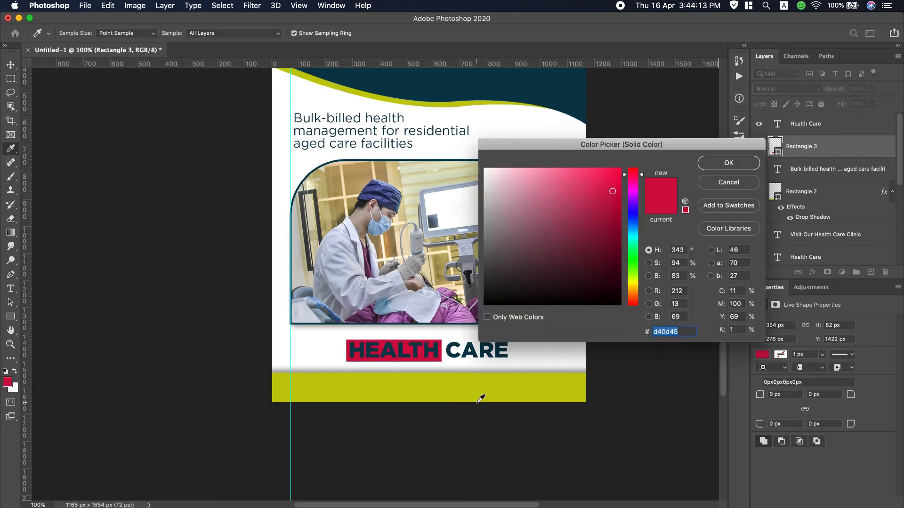
scroll(480, 399, "down", 3)
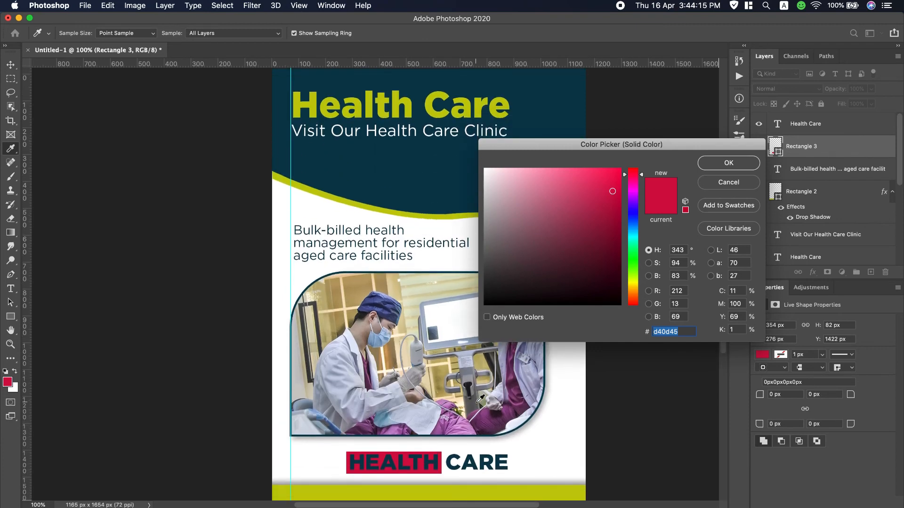
left_click(445, 442)
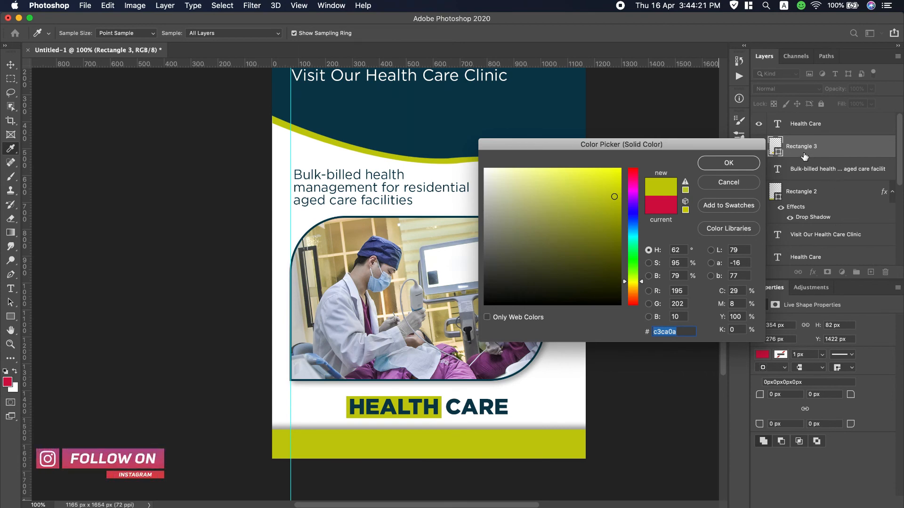
left_click(727, 163)
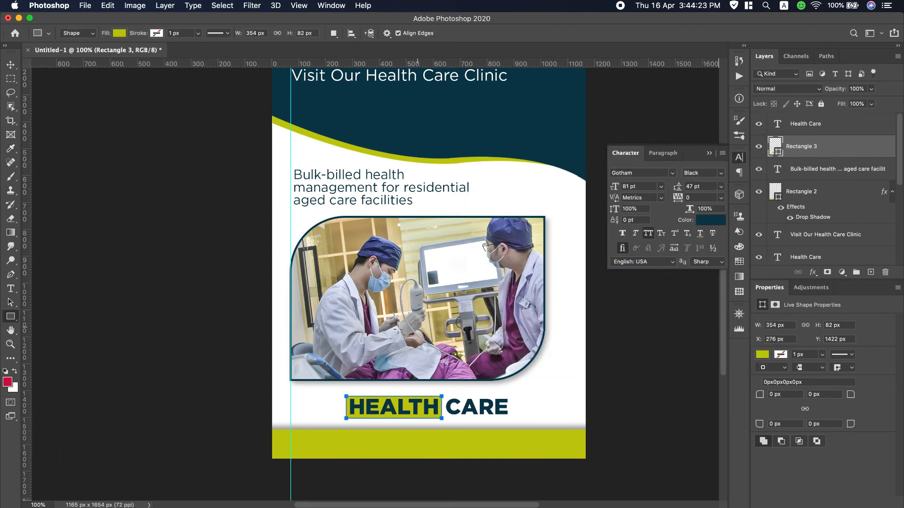
left_click(11, 288)
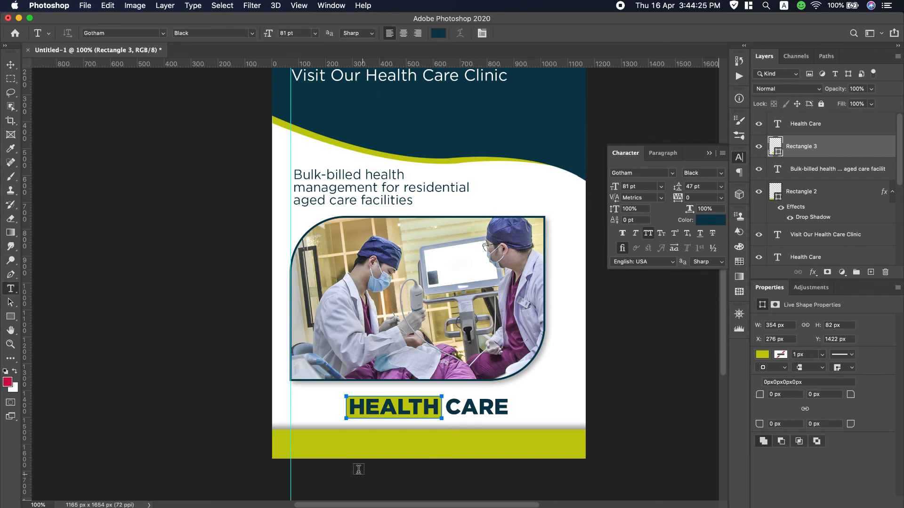
left_click(323, 445)
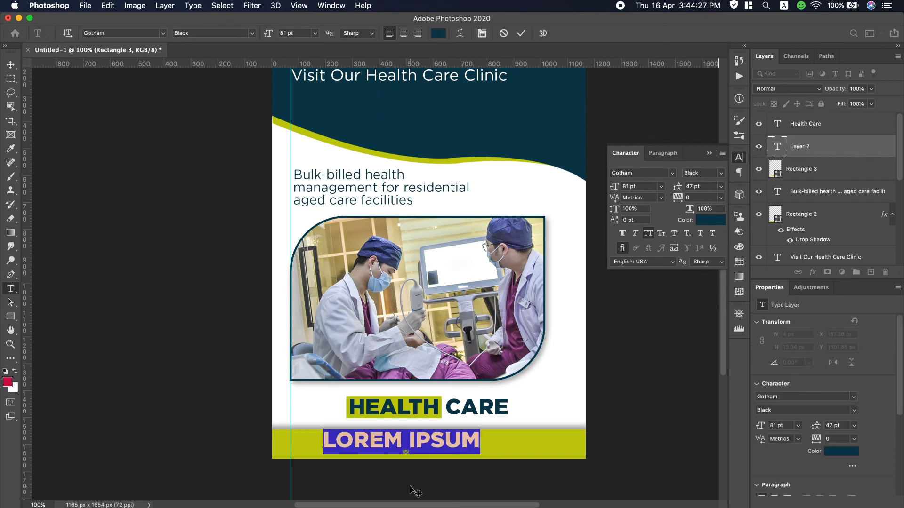
type("www")
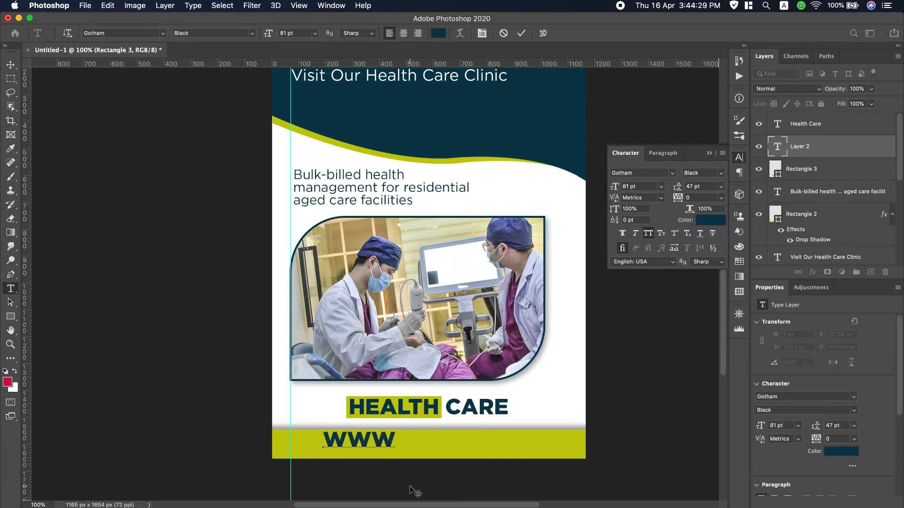
type(".hea")
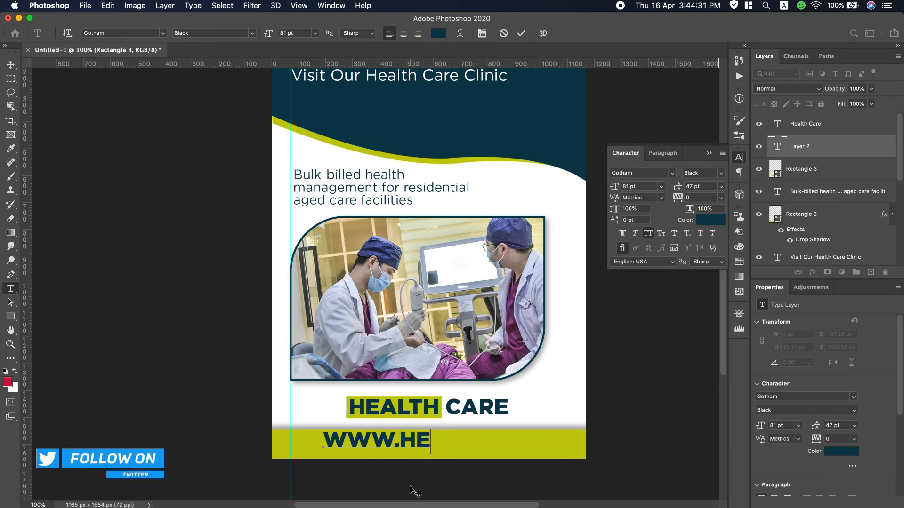
type("l")
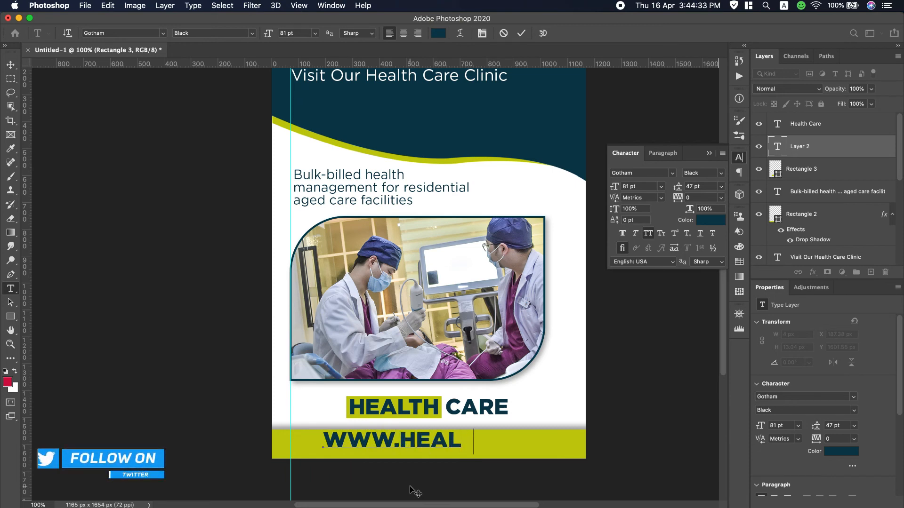
type("thcare")
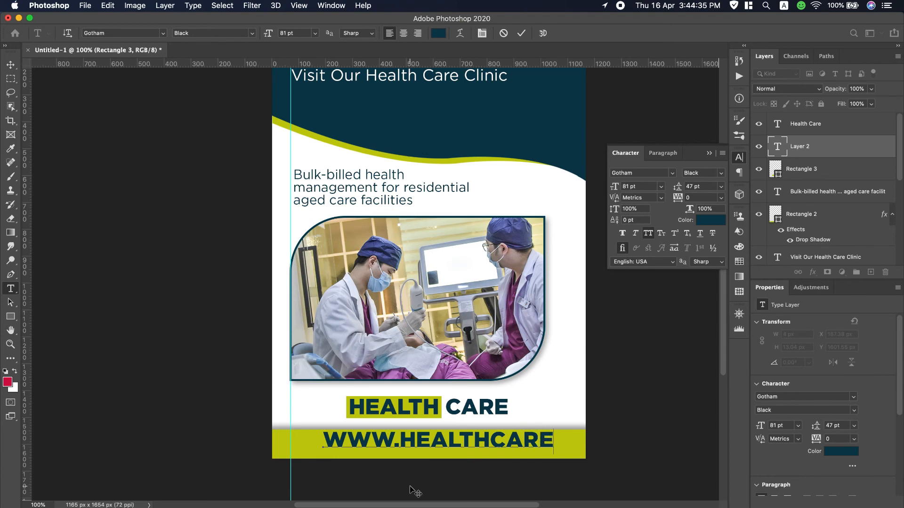
type(".co")
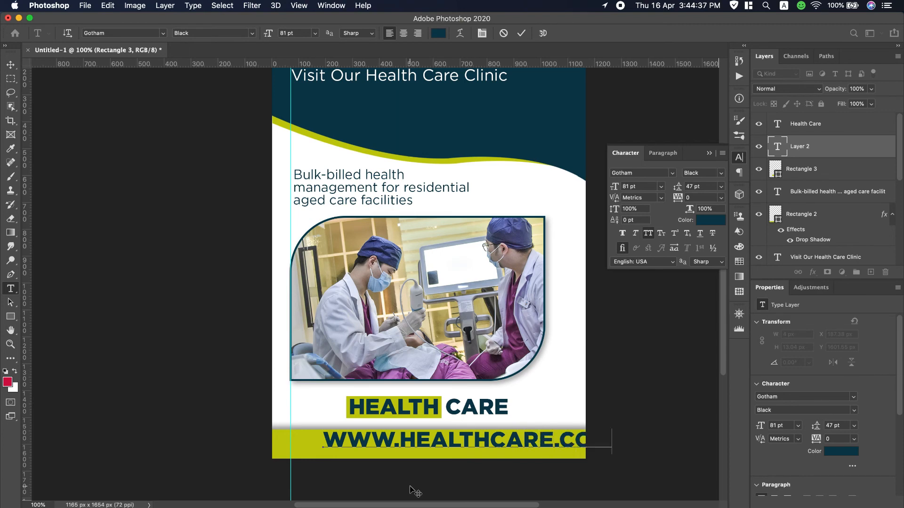
Turn off All Caps for the footer website address and set its font size to 55 pt
key("super+a")
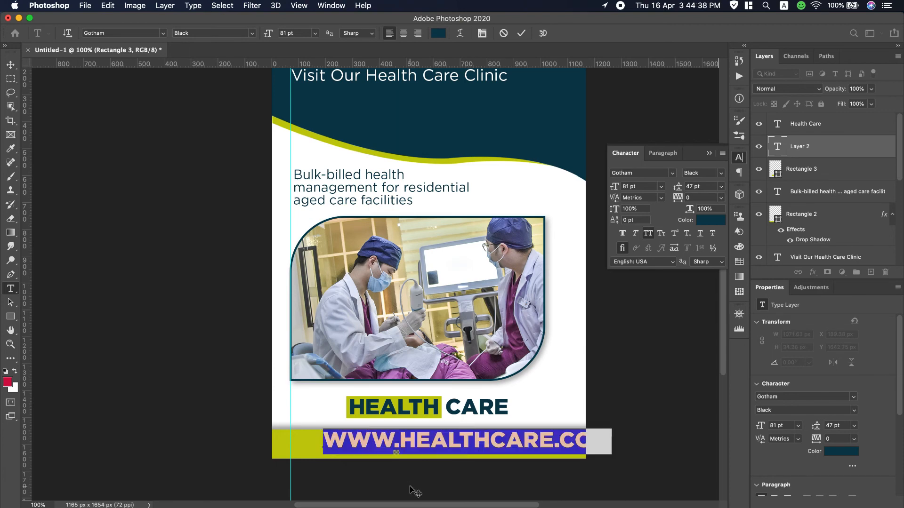
left_click(647, 236)
left_click_drag(619, 188, 606, 188)
type("55")
key("Return")
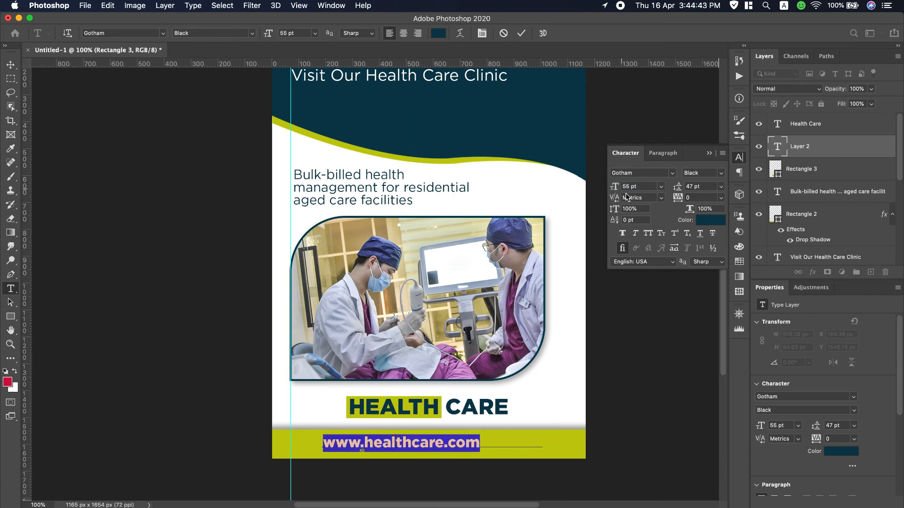
Change the website address to the Medium weight of Gotham and reduce its size to 37 pt
left_click(720, 173)
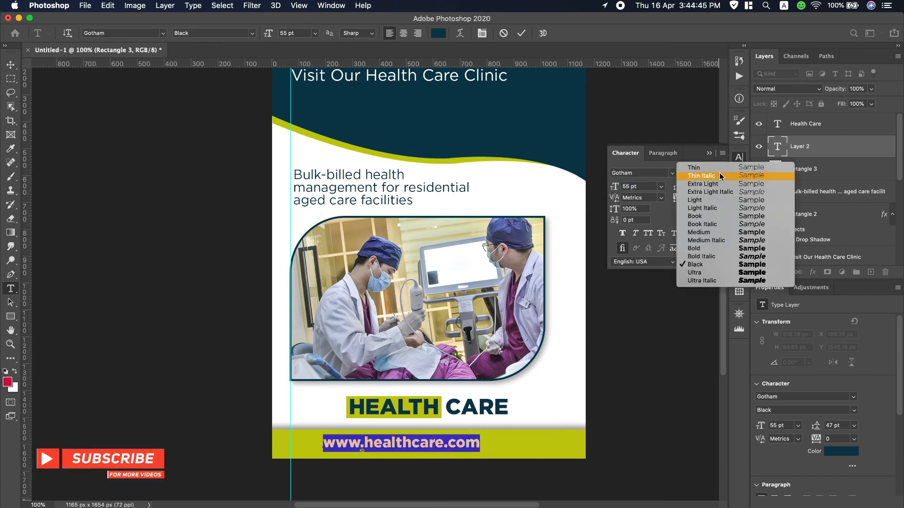
left_click(702, 233)
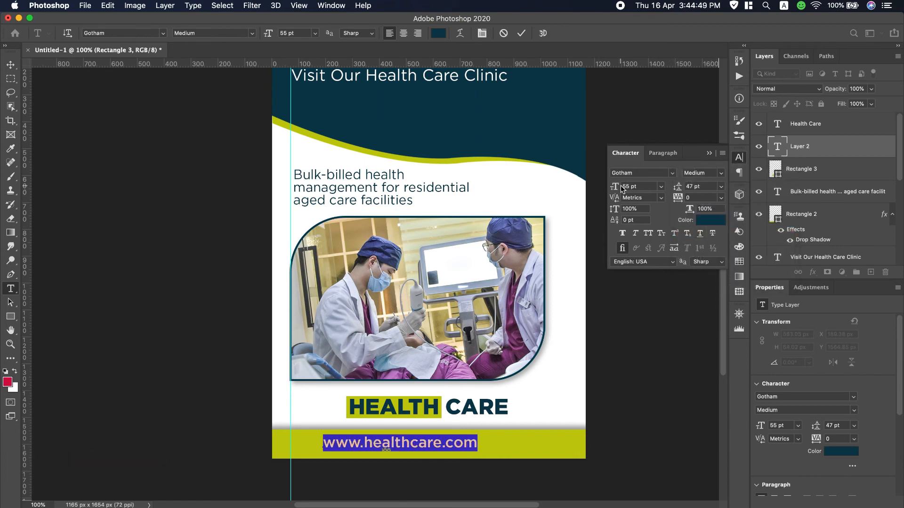
left_click_drag(621, 188, 605, 190)
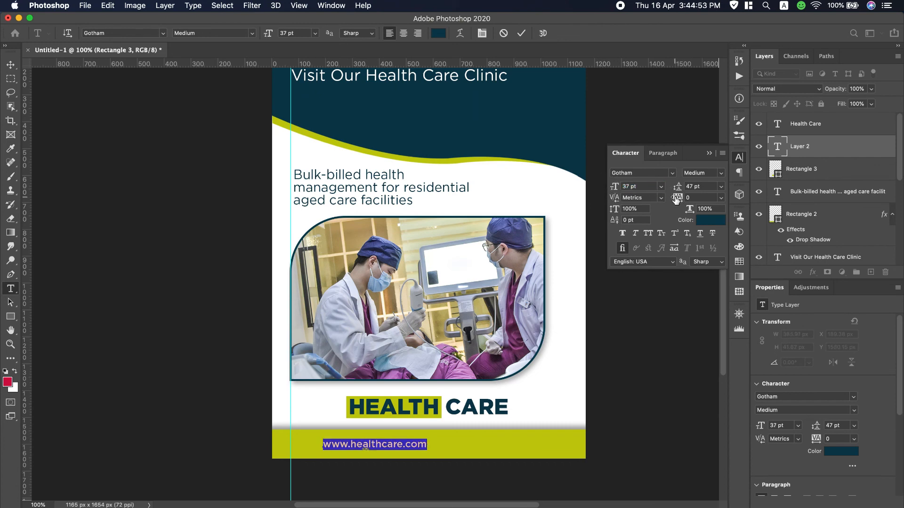
Set the website address to 36 pt with a letter tracking of 600, keeping it in lowercase
left_click_drag(676, 200, 689, 199)
left_click(648, 233)
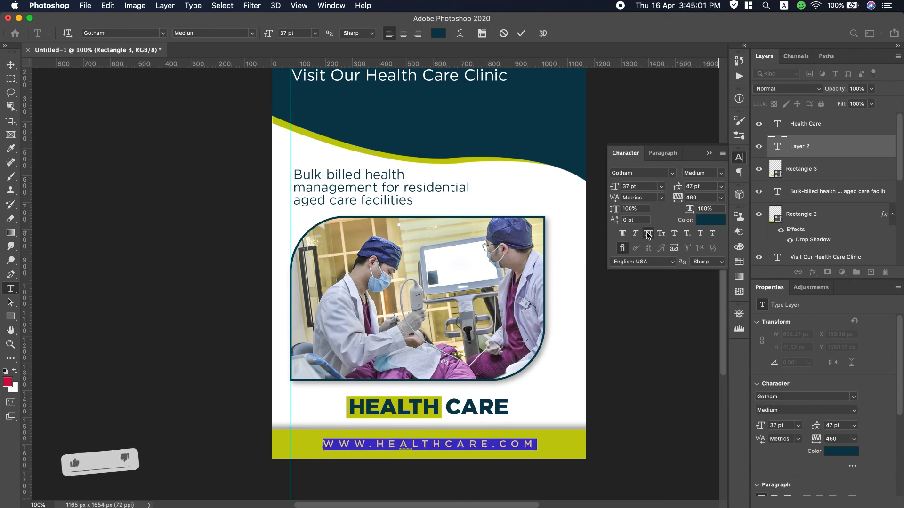
left_click(648, 233)
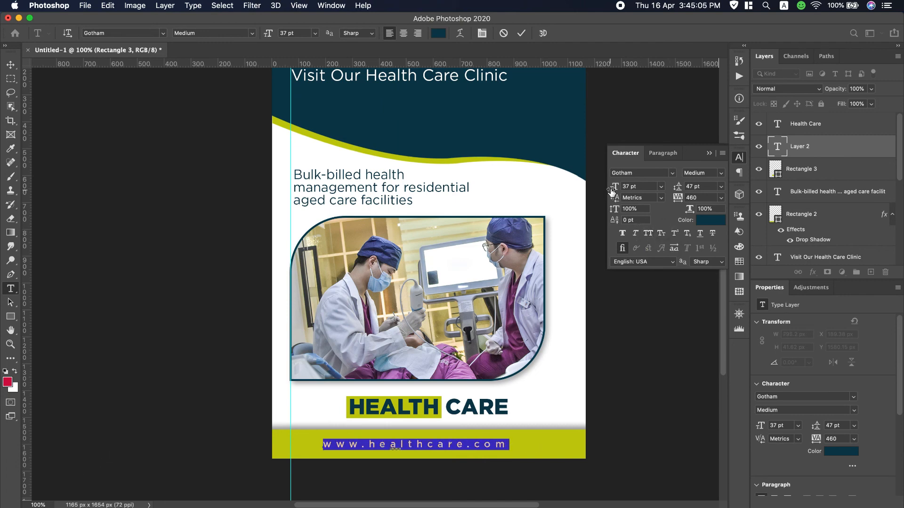
left_click_drag(612, 191, 612, 191)
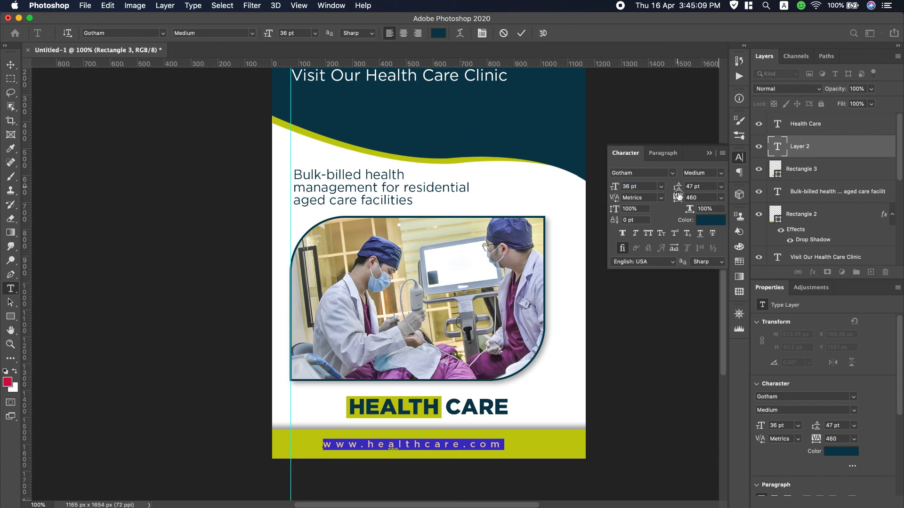
left_click_drag(678, 196, 679, 198)
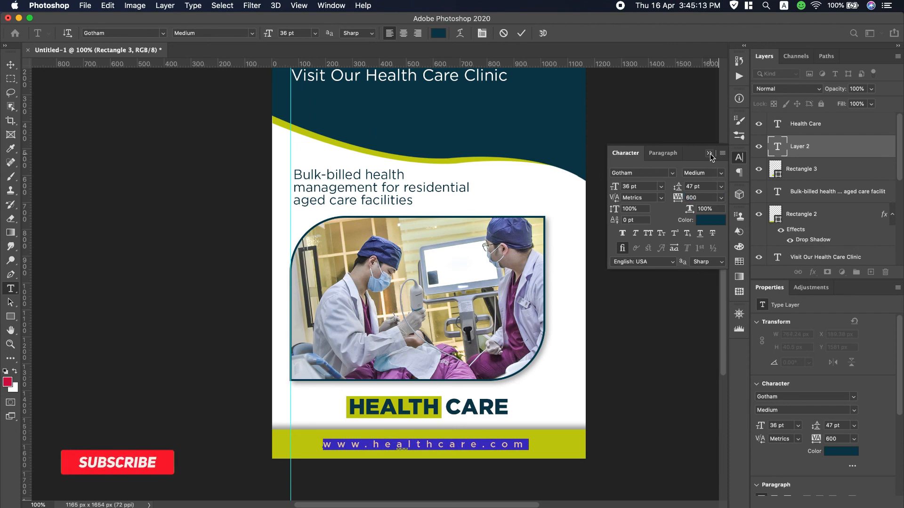
left_click(709, 154)
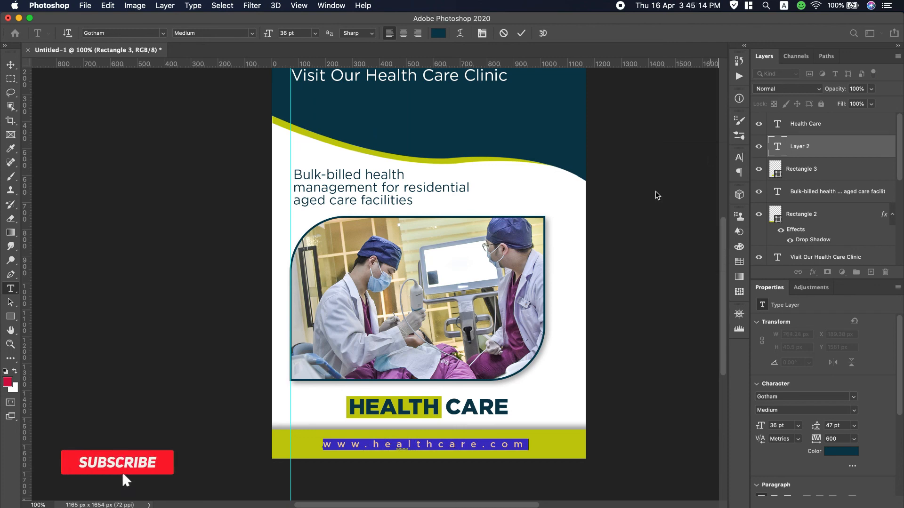
Center the website address horizontally on the page by aligning its text layer with the Background layer
left_click(10, 64)
scroll(473, 405, "up", 1)
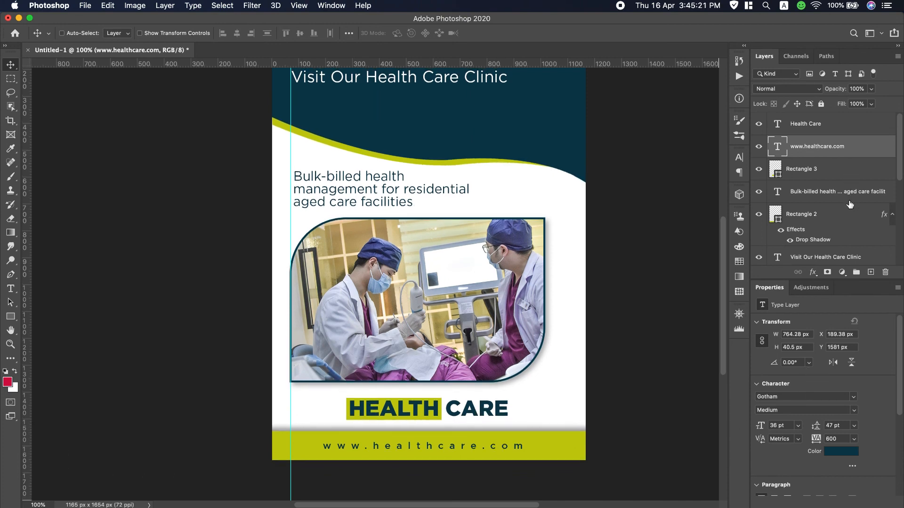
scroll(849, 204, "down", 1)
scroll(835, 257, "down", 5)
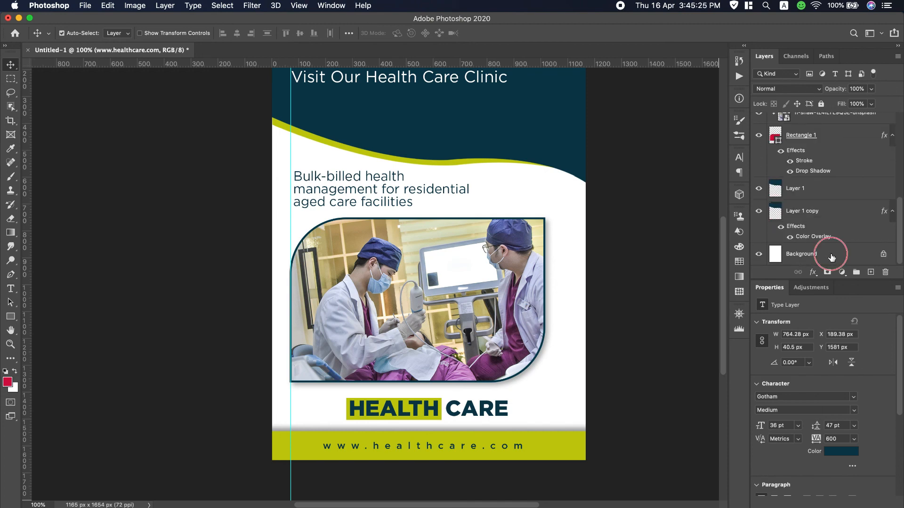
left_click(831, 252)
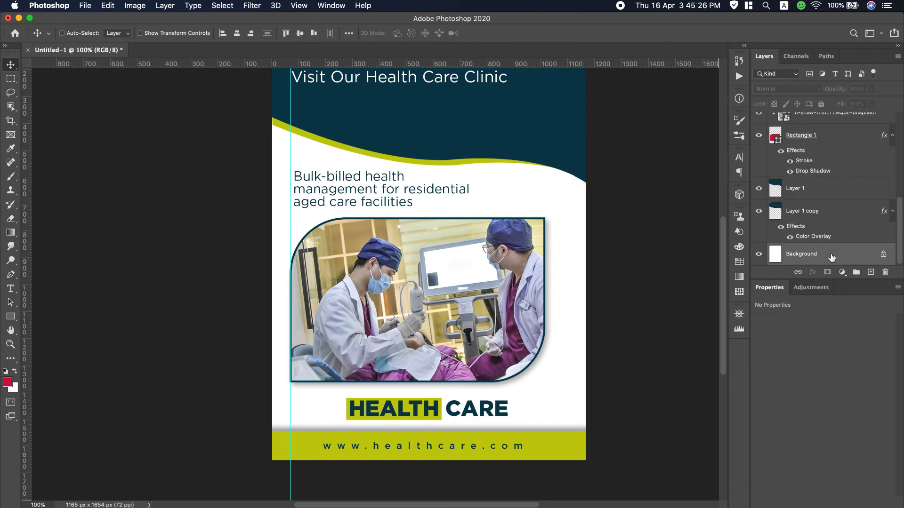
left_click(238, 34)
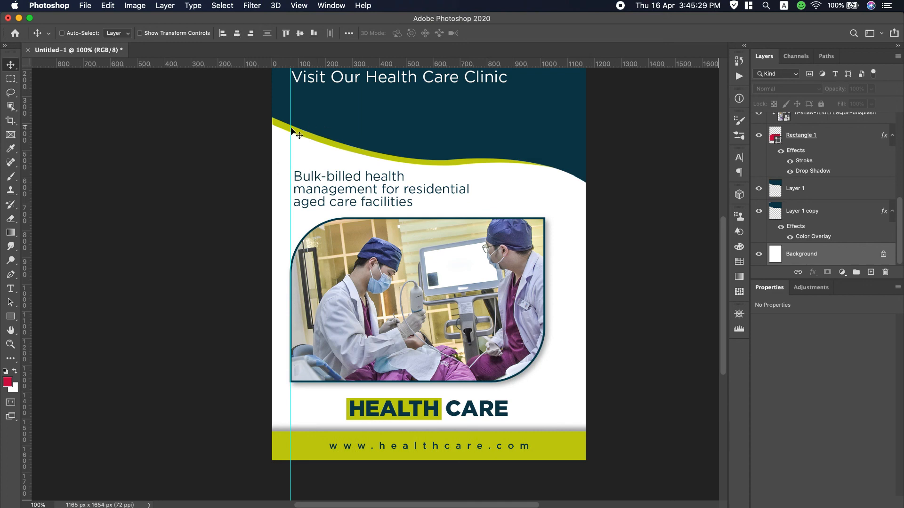
Zoom out to review the whole flyer layout and select the dark "Health Care" text layer
left_click(11, 344)
left_click(323, 35)
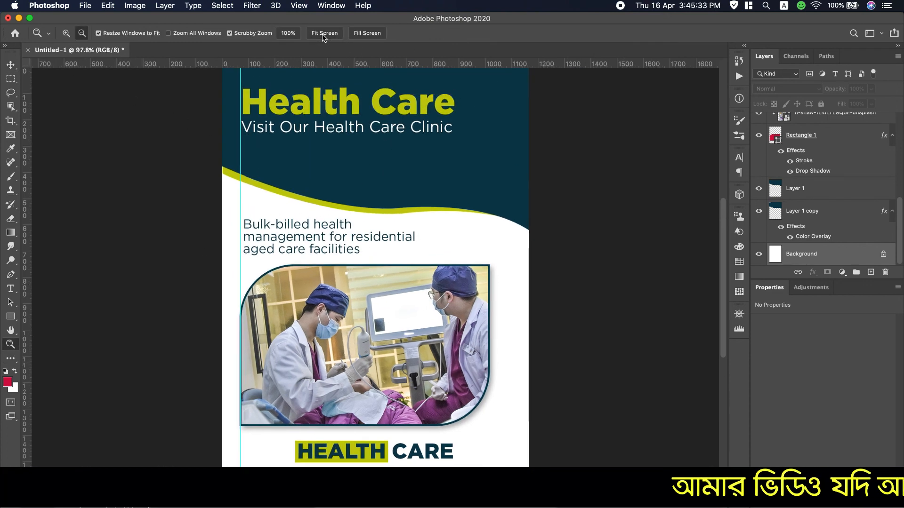
left_click(289, 33)
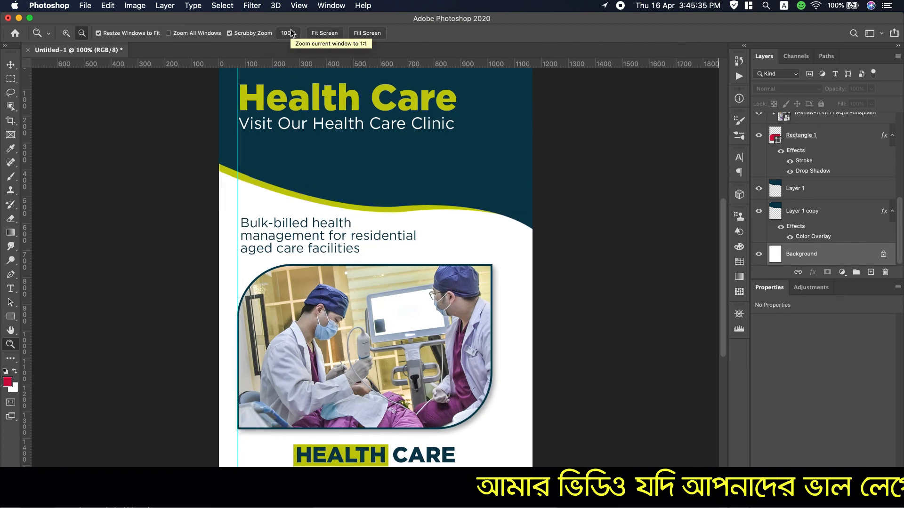
left_click(382, 325, "alt")
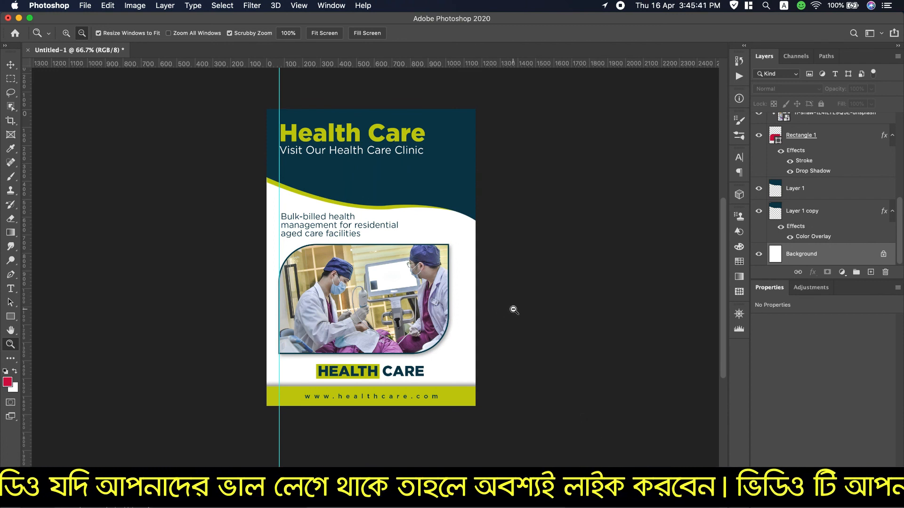
scroll(834, 206, "up", 10)
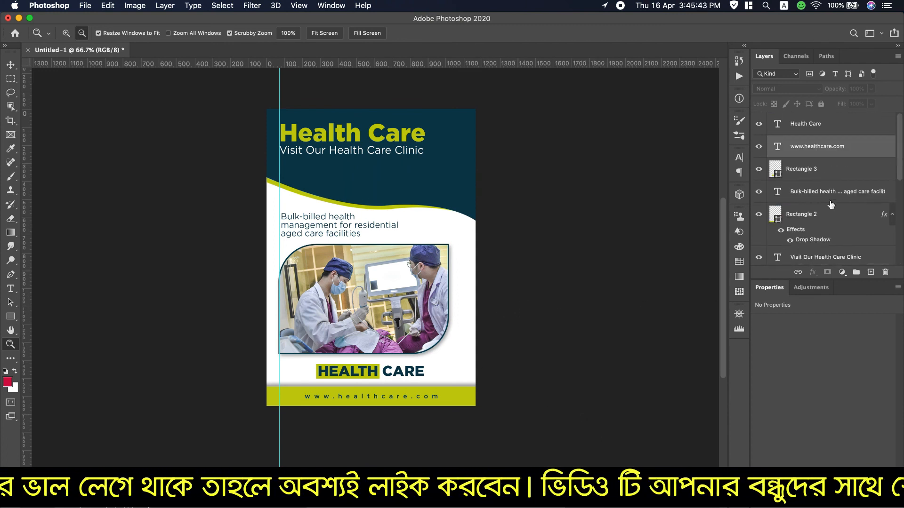
left_click(855, 132)
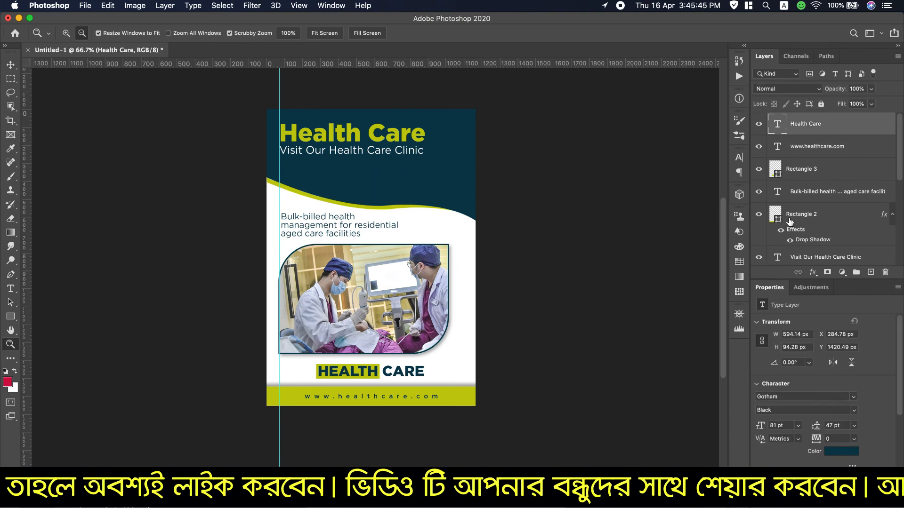
Set up a JPEG copy of the flyer for saving to the Desktop, without replacing the existing file
left_click(85, 5)
left_click(143, 129)
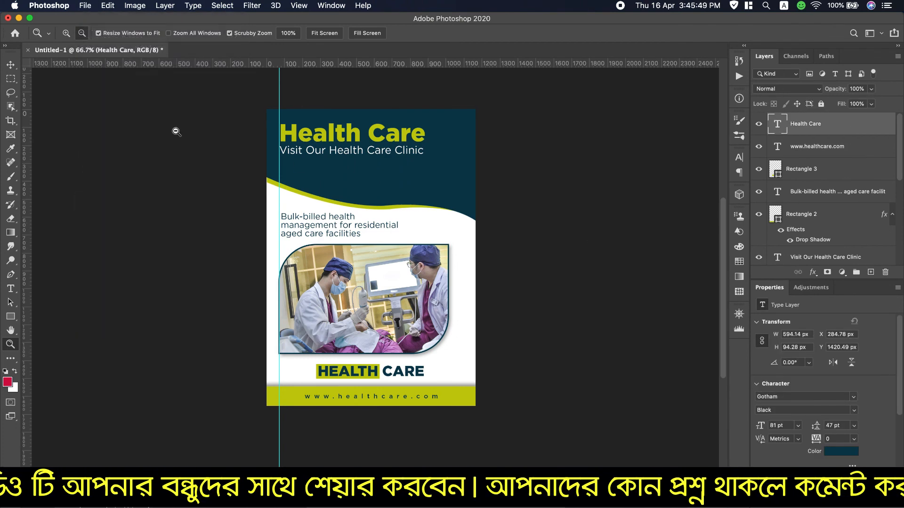
left_click(515, 172)
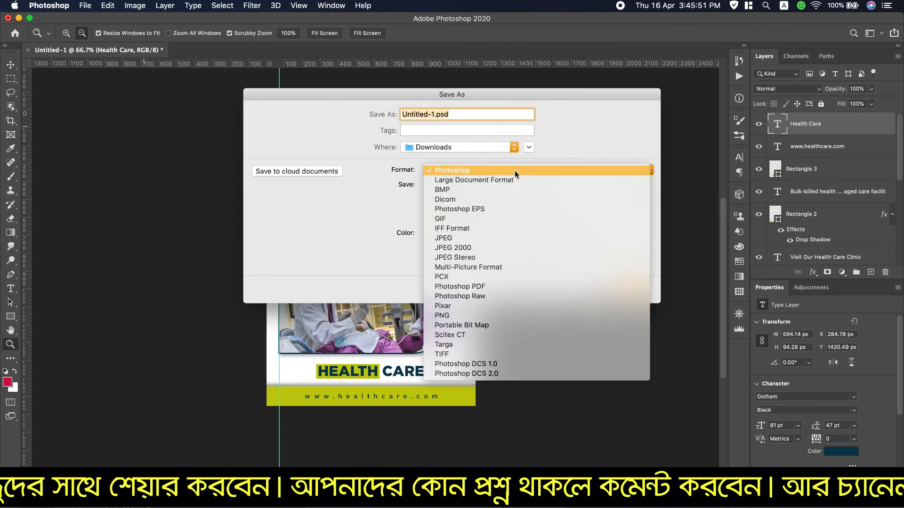
left_click(475, 237)
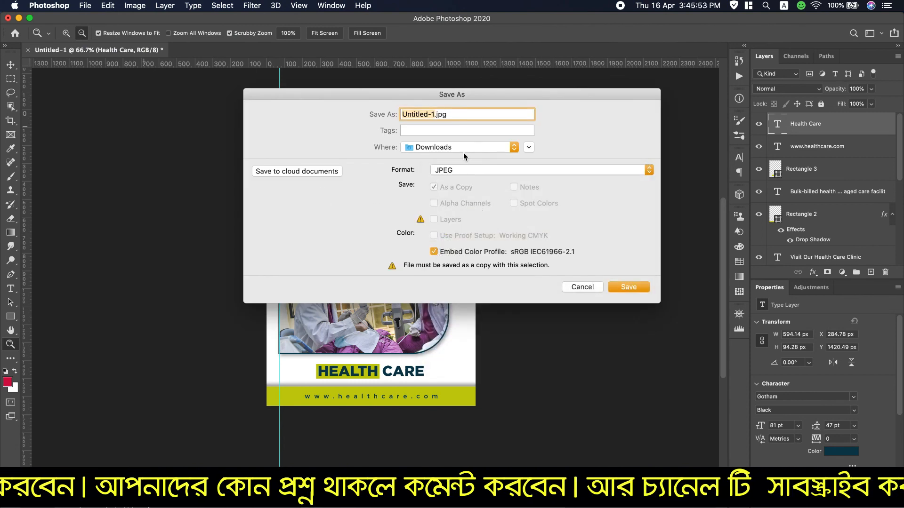
left_click(464, 152)
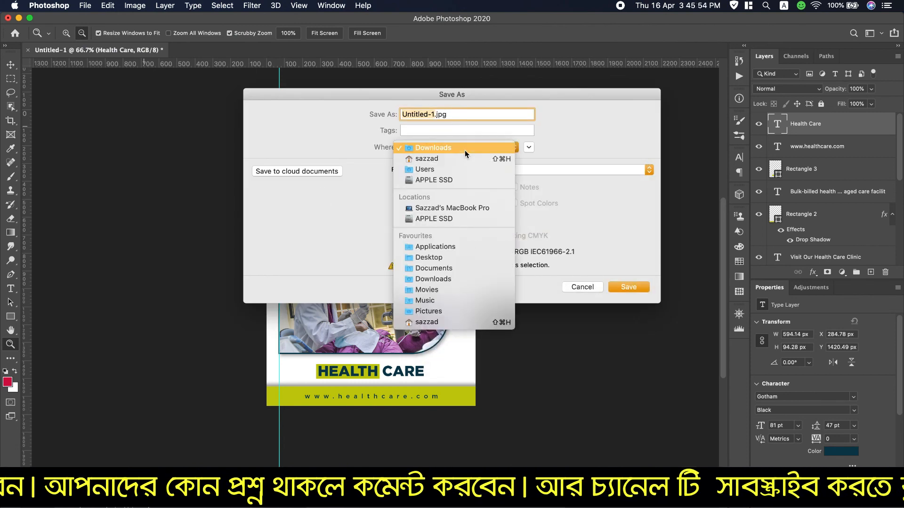
left_click(428, 257)
left_click(632, 289)
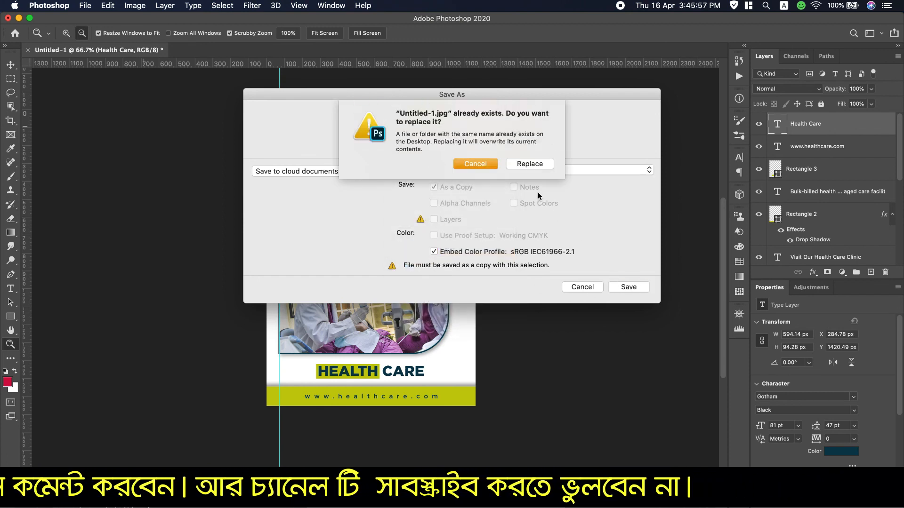
left_click(486, 163)
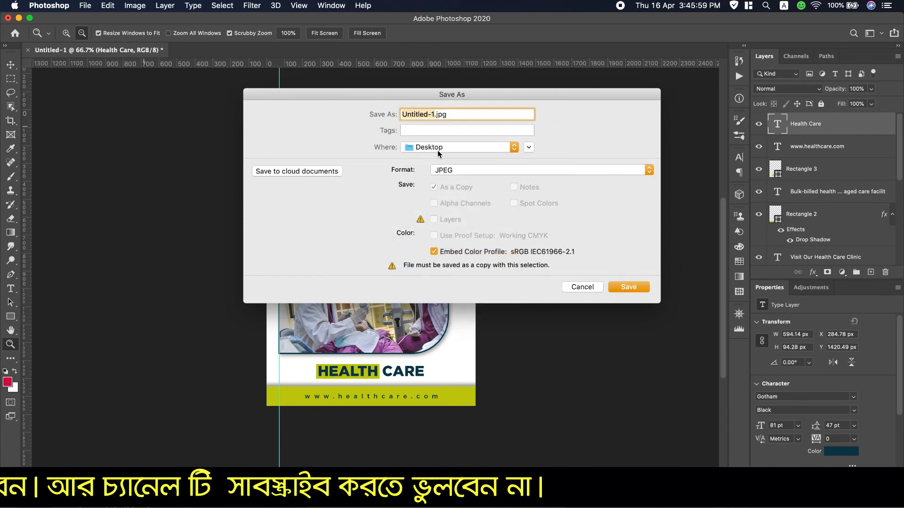
Save the JPEG copy under the name Untitled-2.jpg with the image quality set to 12 (Maximum)
left_click(433, 115)
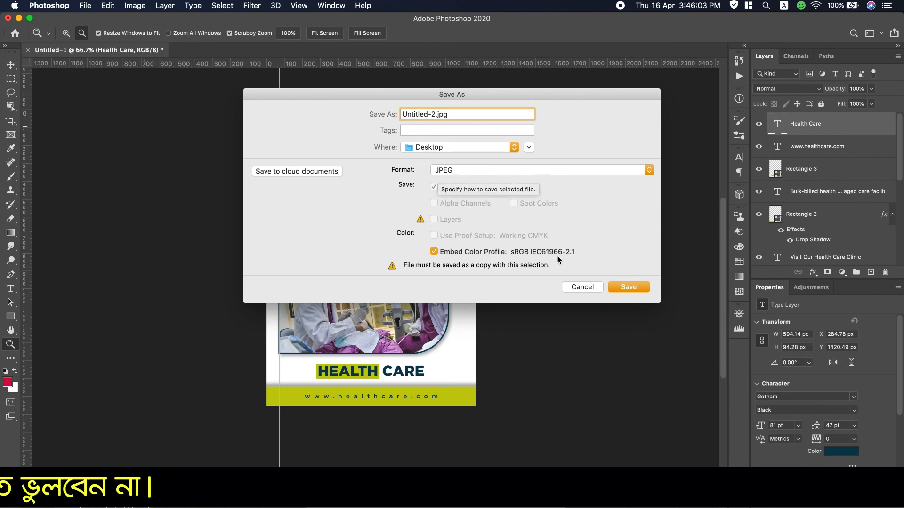
left_click(643, 288)
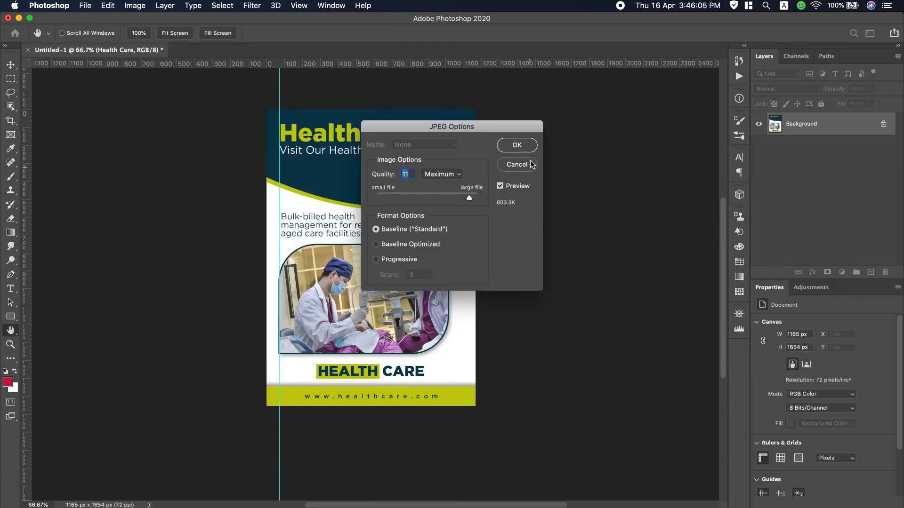
left_click_drag(469, 198, 477, 197)
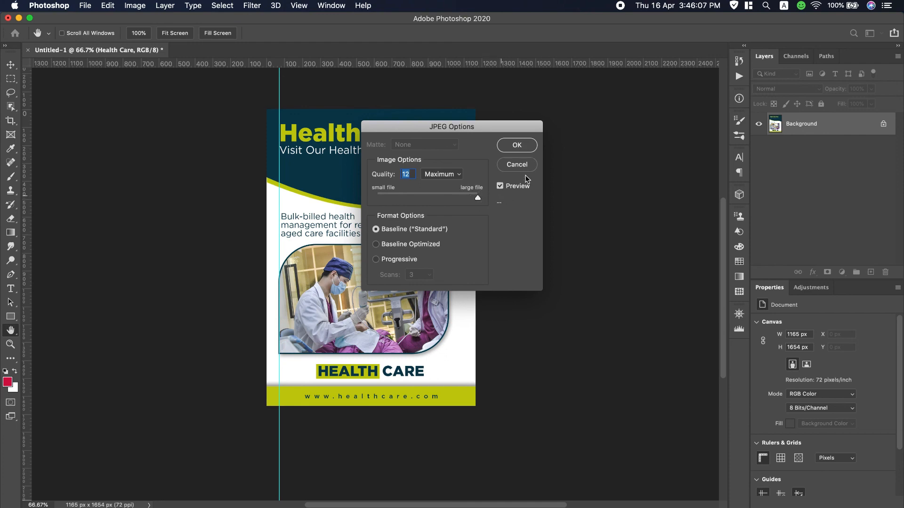